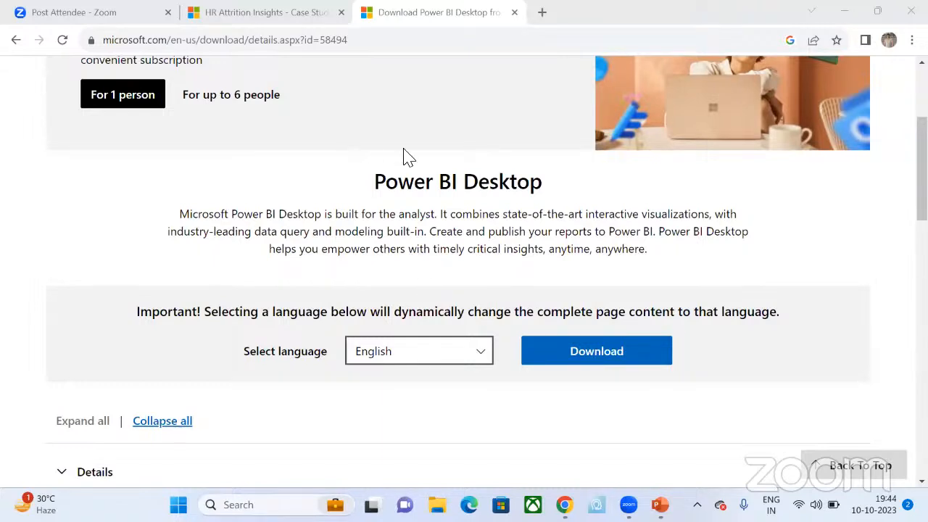
# Step: Open the Power BI Desktop download choices, mark PBIDesktopSetup_x64.exe, and close the list without downloading
pyautogui.scroll(3, 405, 157)
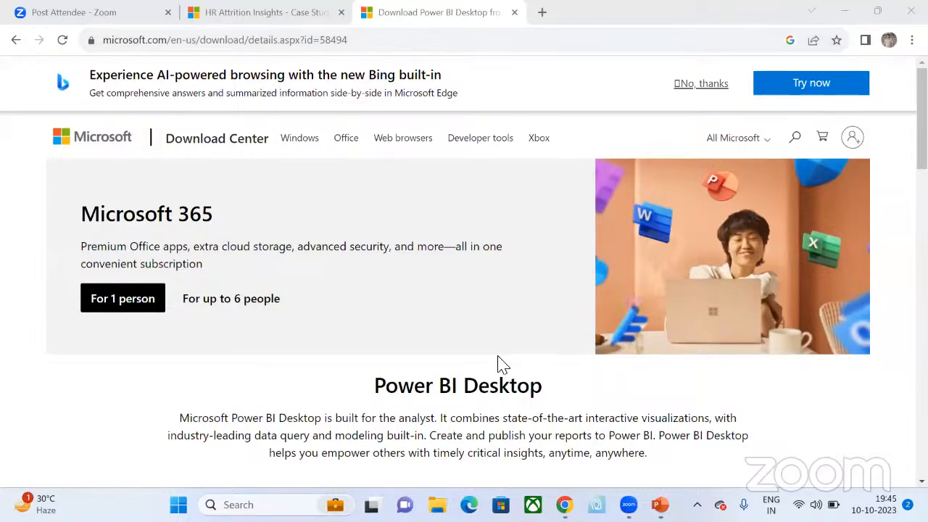
pyautogui.scroll(-4, 500, 362)
pyautogui.click(594, 254)
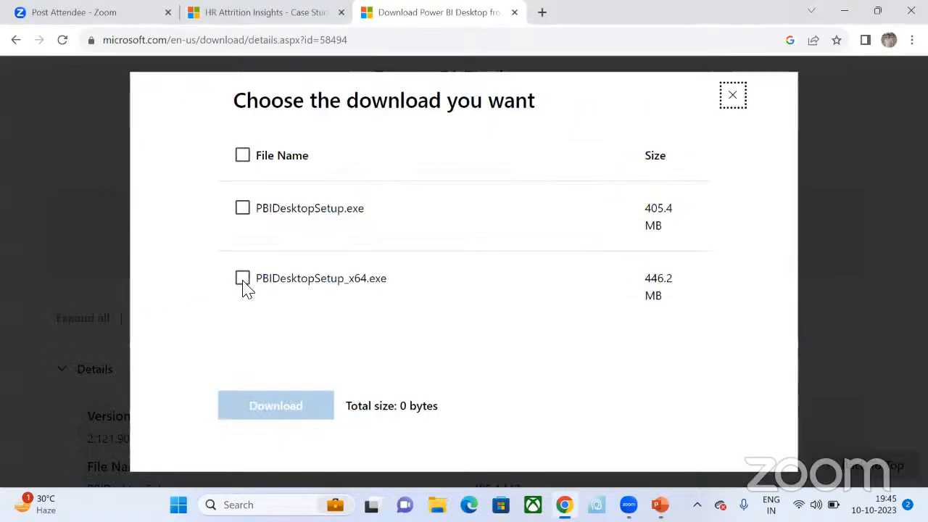
pyautogui.click(242, 279)
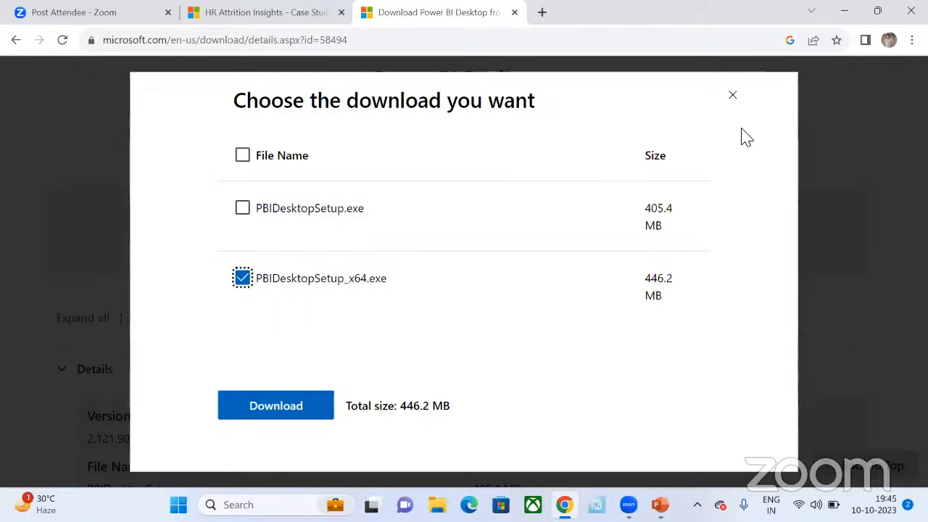
pyautogui.click(733, 98)
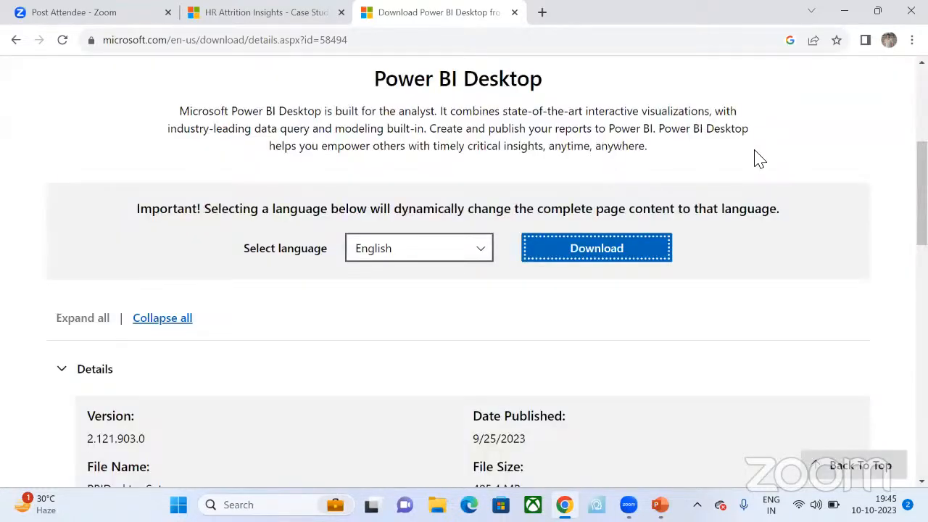
# Step: Reopen the Power BI Desktop installer list, select and clear the 64-bit setup file, and close the list
pyautogui.scroll(3, 757, 158)
pyautogui.scroll(1, 757, 158)
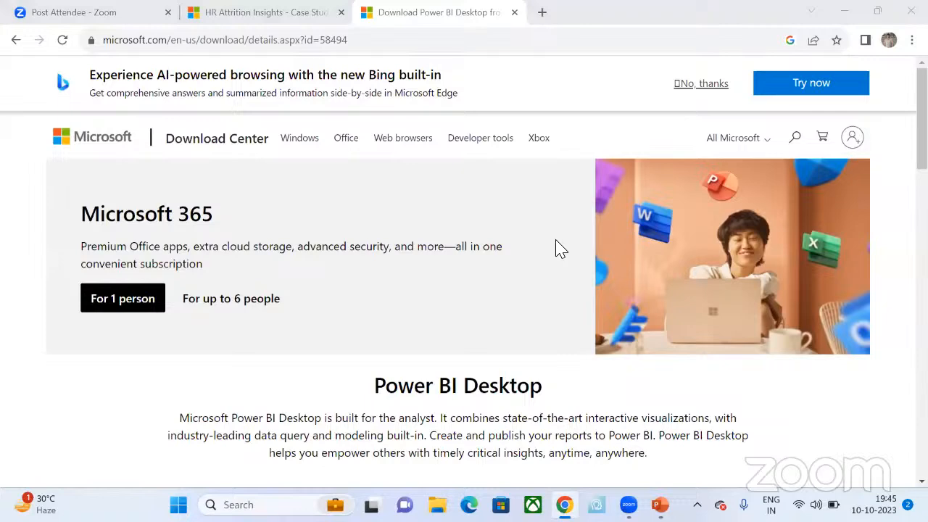
pyautogui.scroll(-2, 558, 246)
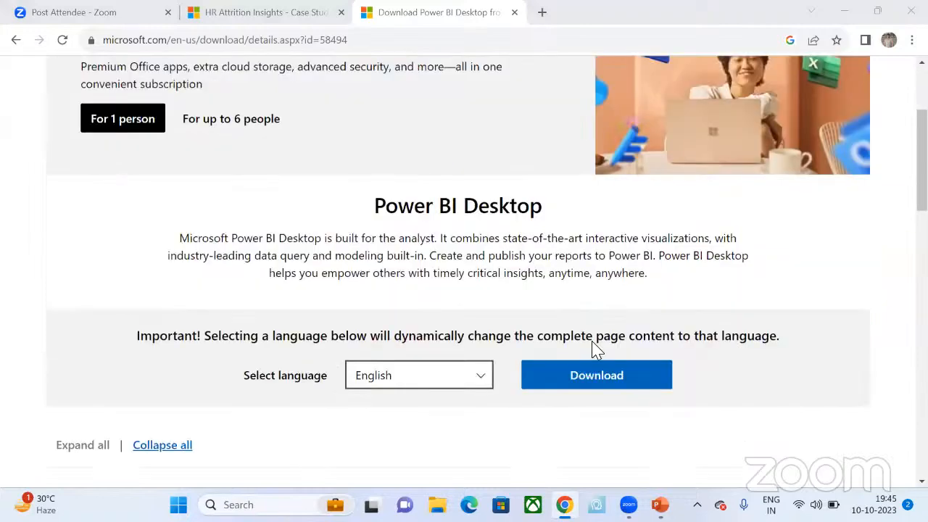
pyautogui.click(601, 389)
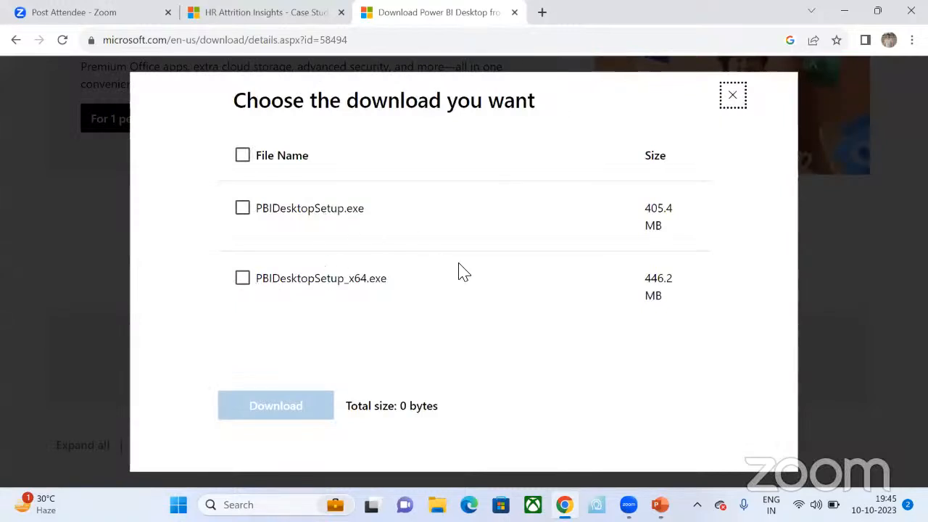
pyautogui.click(241, 279)
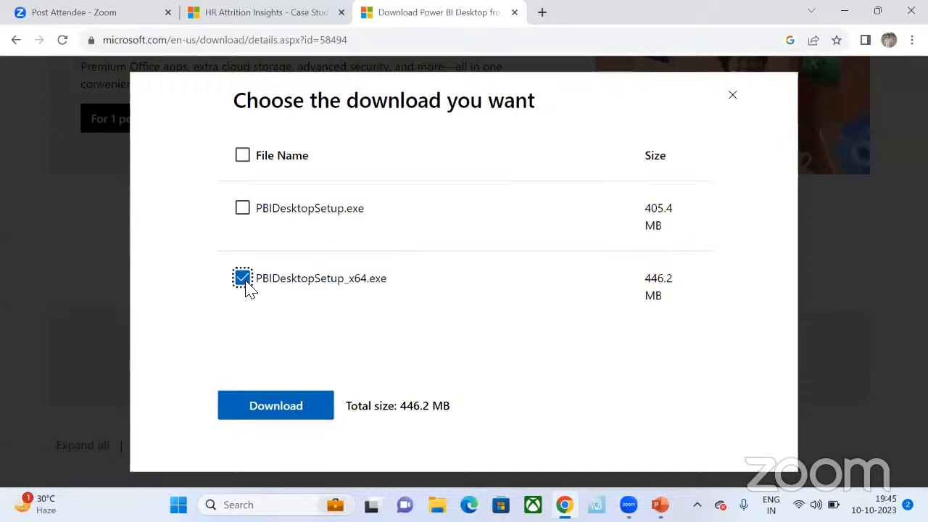
pyautogui.click(242, 279)
pyautogui.click(730, 96)
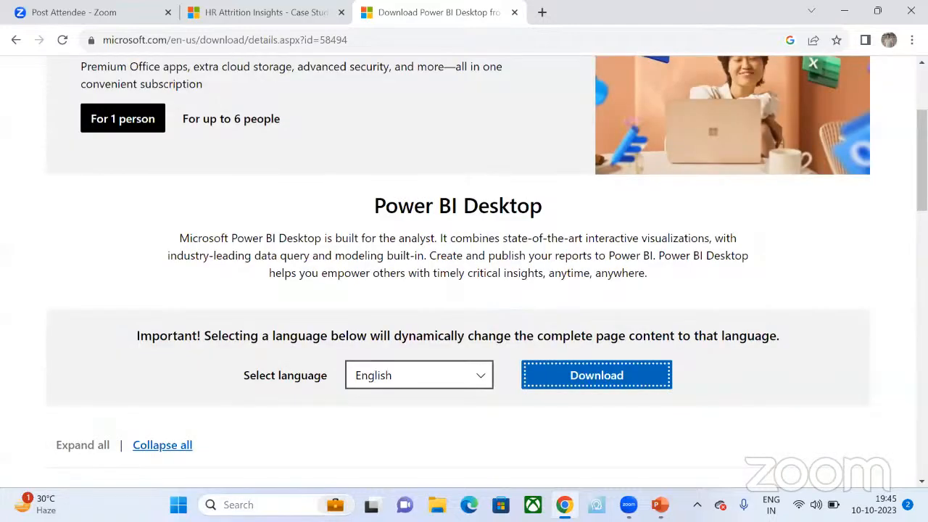
# Step: Find and launch Power BI Desktop through Windows search, close the PowerPoint window, and dismiss the Power BI welcome screen
pyautogui.click(253, 504)
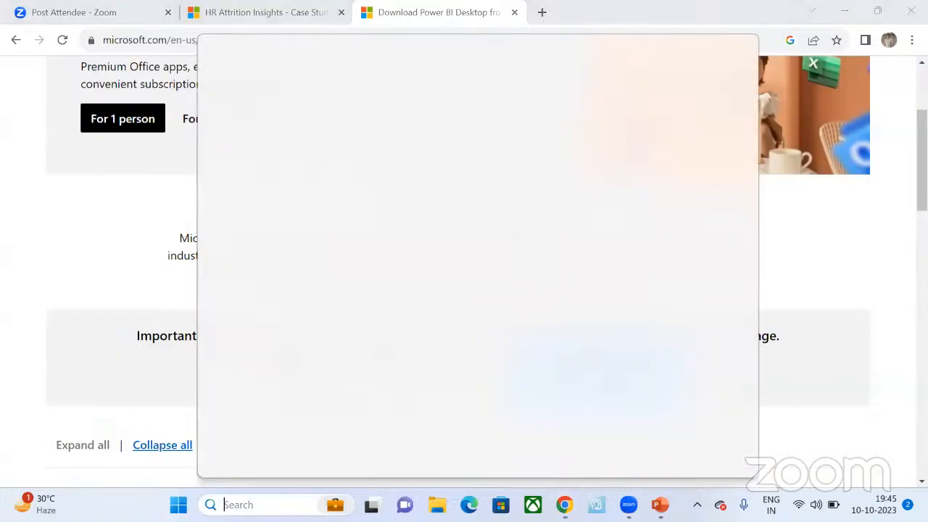
pyautogui.write('power')
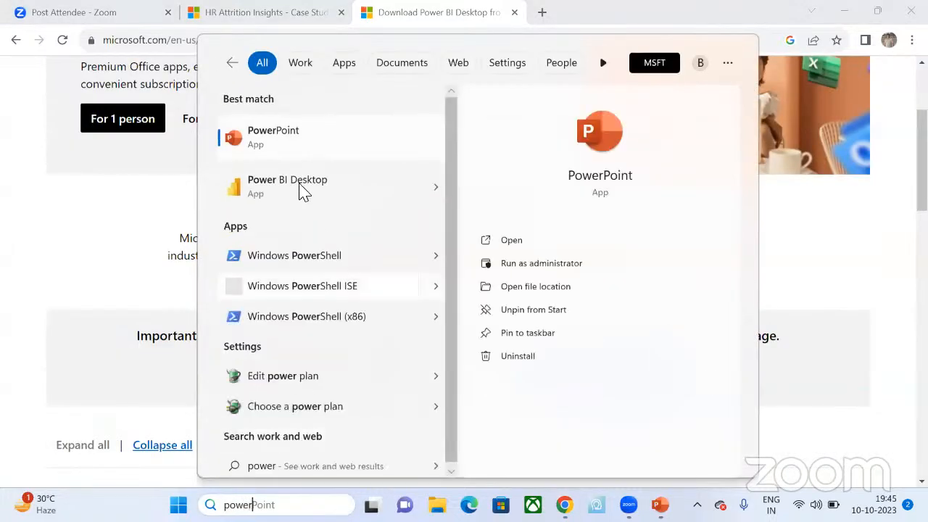
pyautogui.click(302, 187)
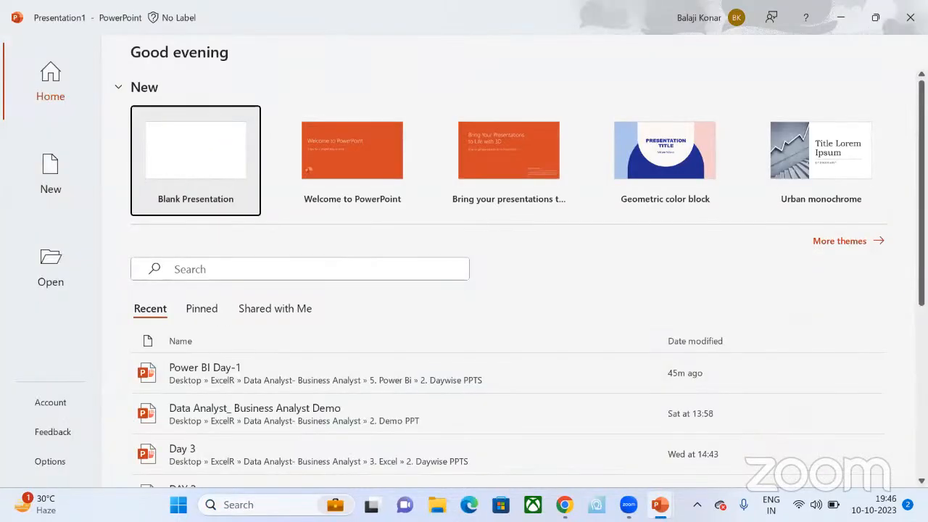
pyautogui.click(910, 18)
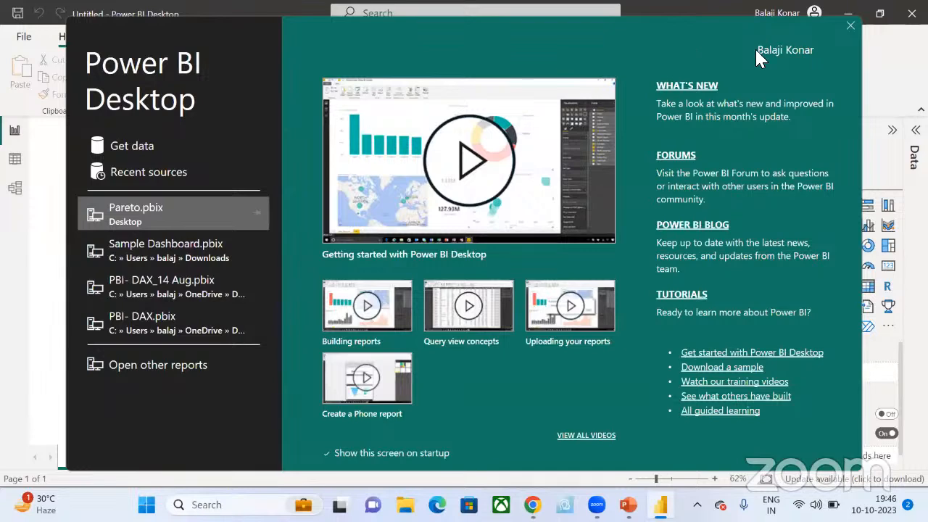
pyautogui.click(850, 27)
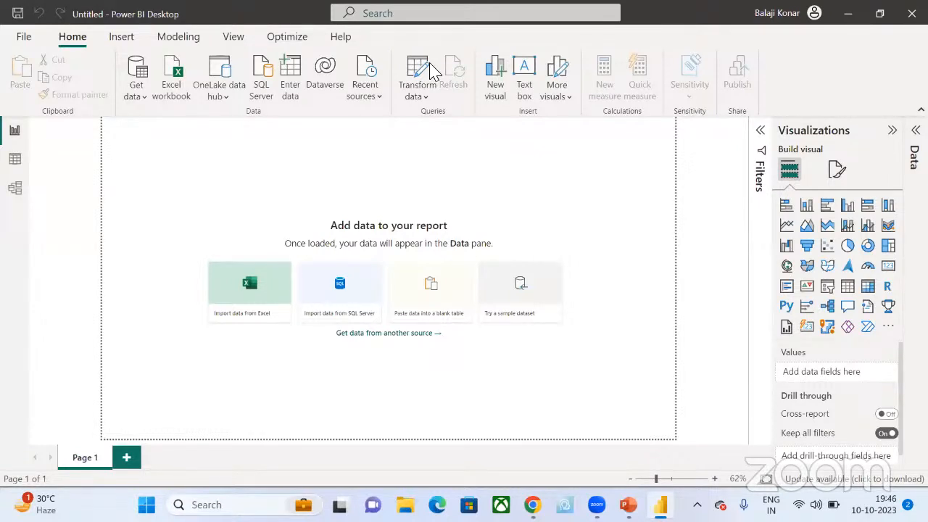
# Step: Switch to the Chrome download page, select and clear PBIDesktopSetup_x64.exe among the installers, and dismiss the choices
pyautogui.moveTo(532, 505)
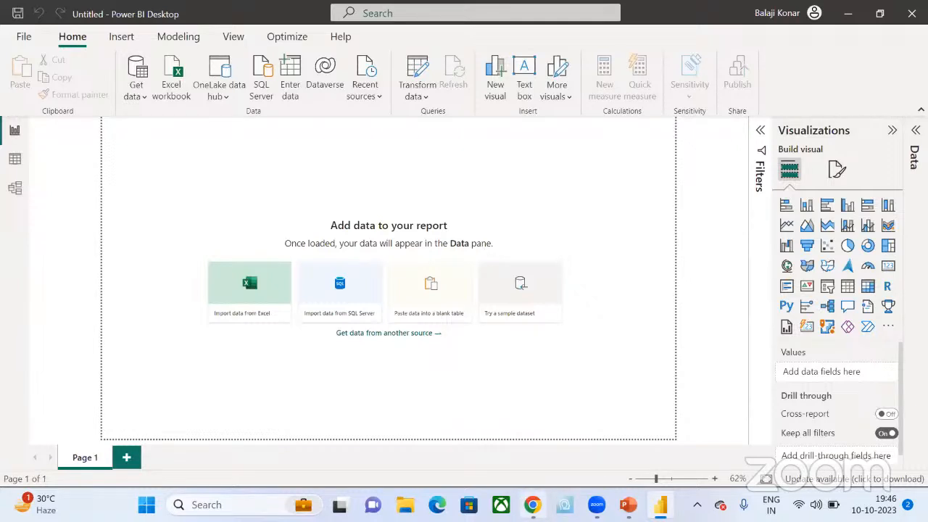
pyautogui.click(532, 505)
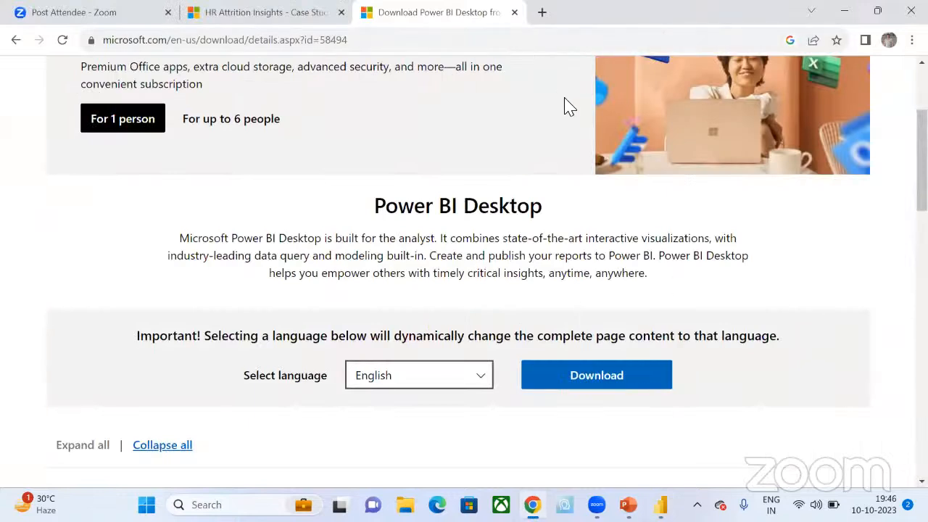
pyautogui.click(598, 382)
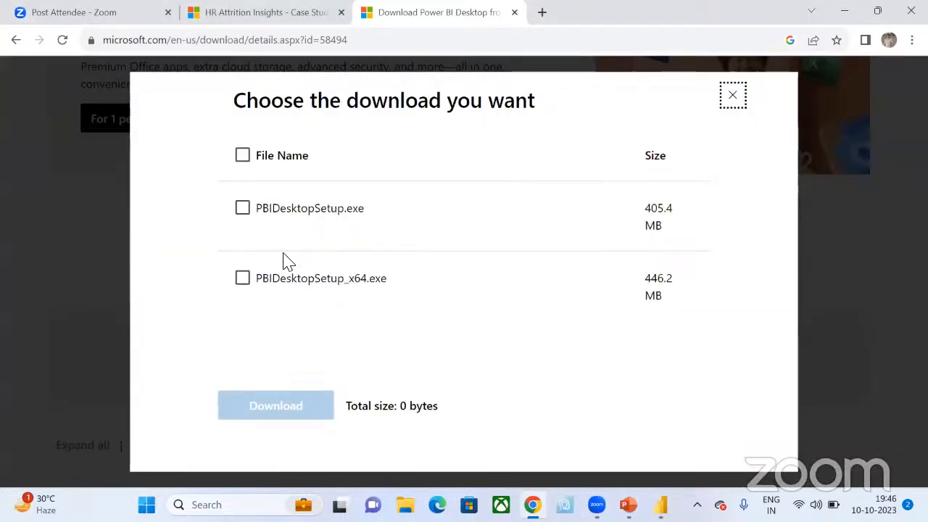
pyautogui.click(245, 281)
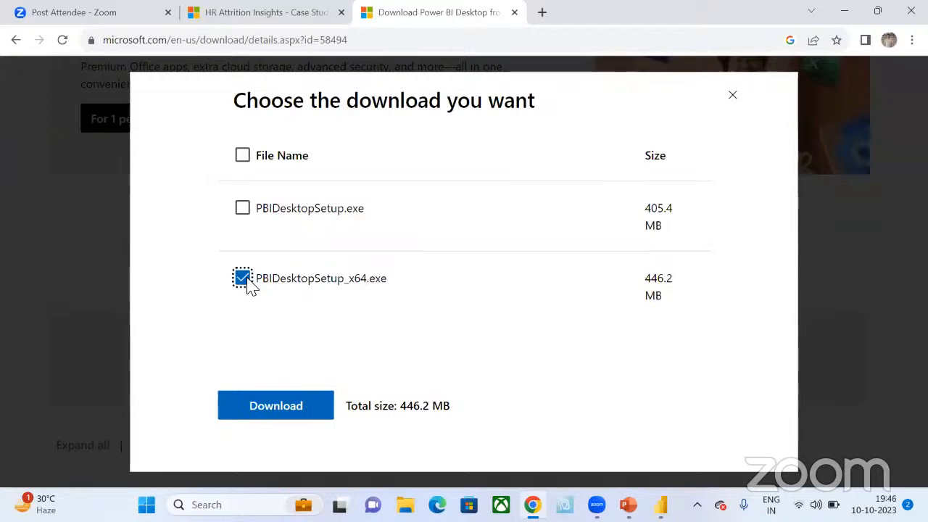
pyautogui.click(244, 280)
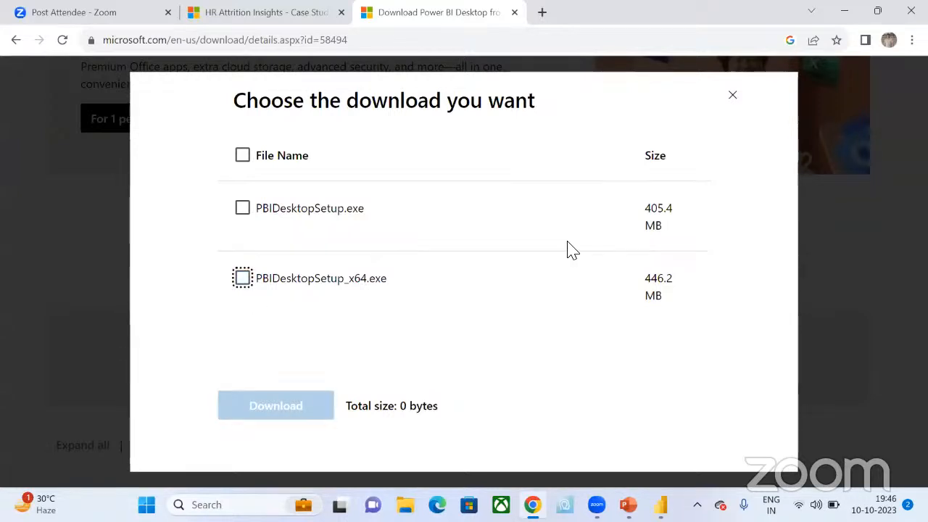
pyautogui.click(731, 97)
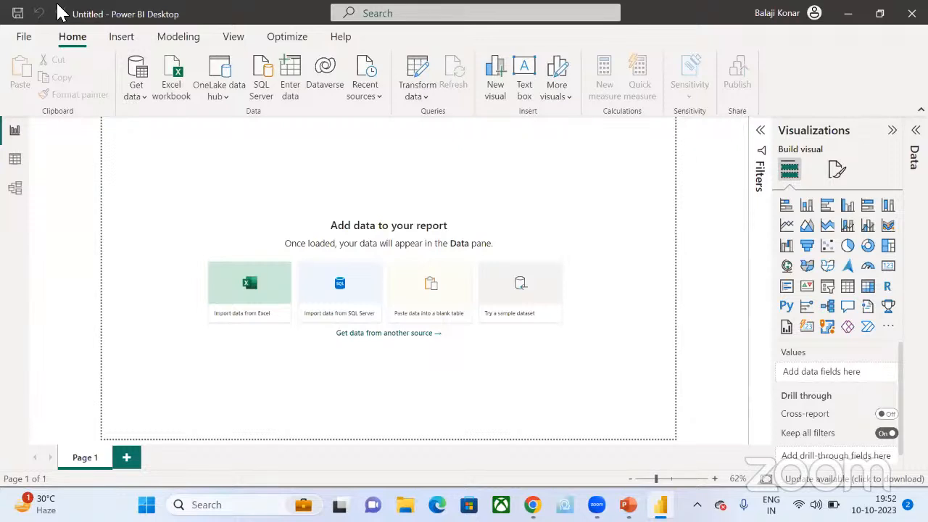
# Step: Return to Chrome, mark the 64-bit Power BI Desktop installer for download, and close the choices without downloading
pyautogui.moveTo(628, 505)
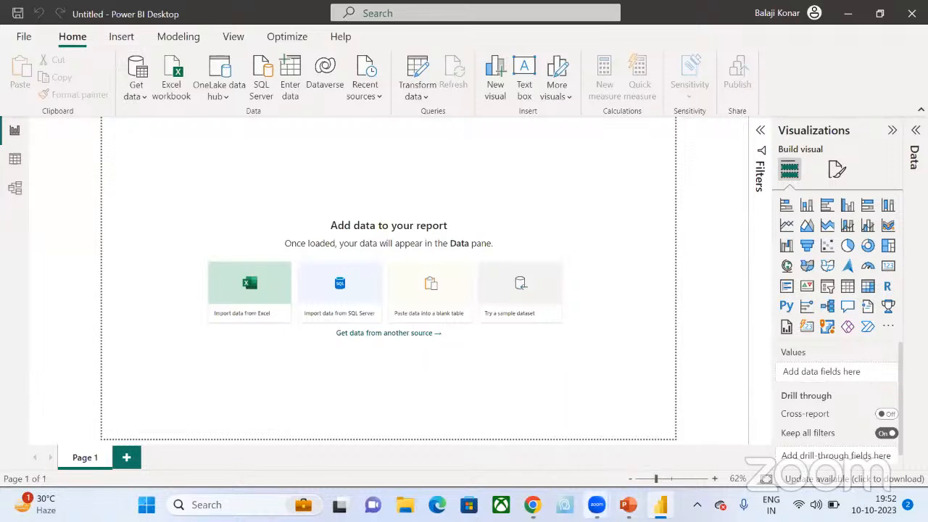
pyautogui.moveTo(596, 506)
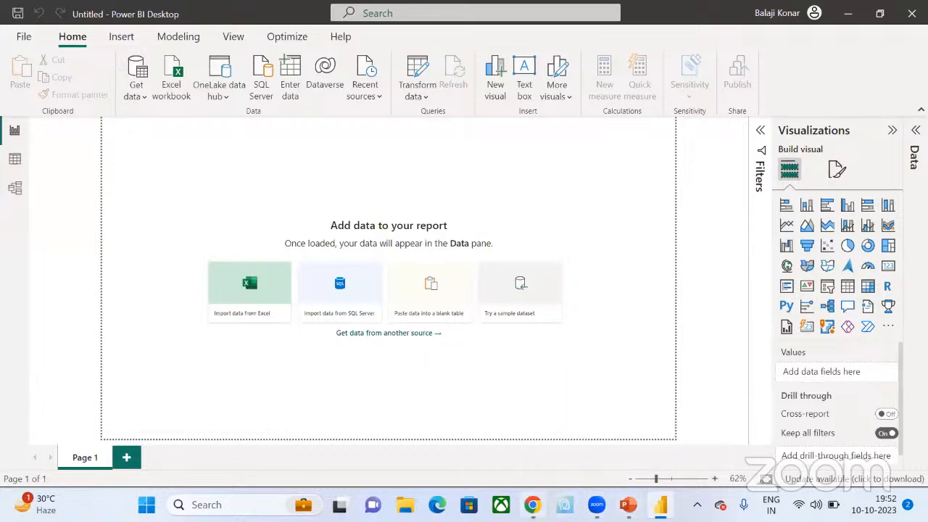
pyautogui.moveTo(532, 506)
pyautogui.click(532, 504)
pyautogui.click(158, 261)
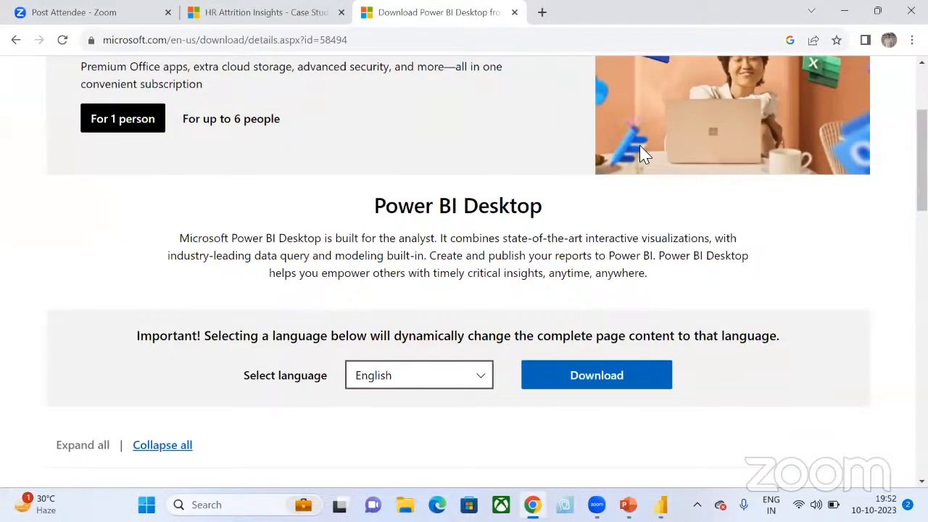
pyautogui.click(606, 374)
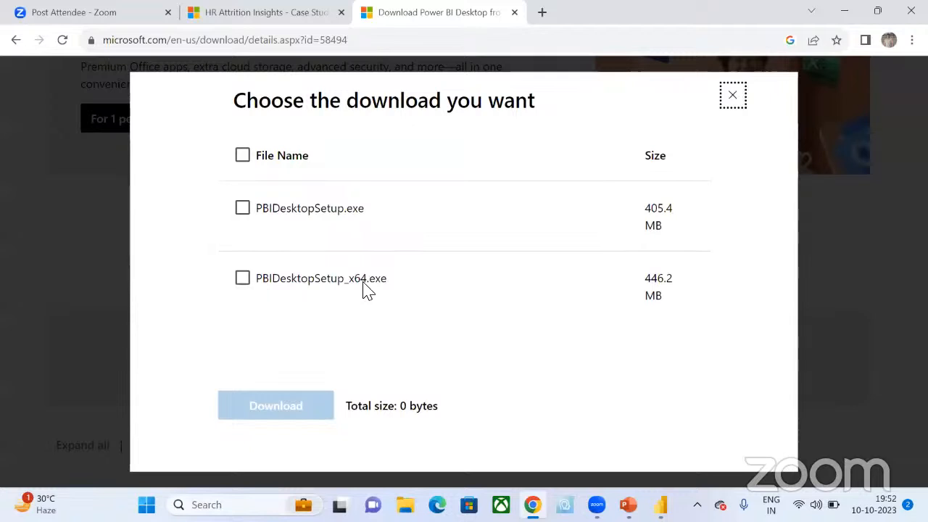
pyautogui.click(243, 280)
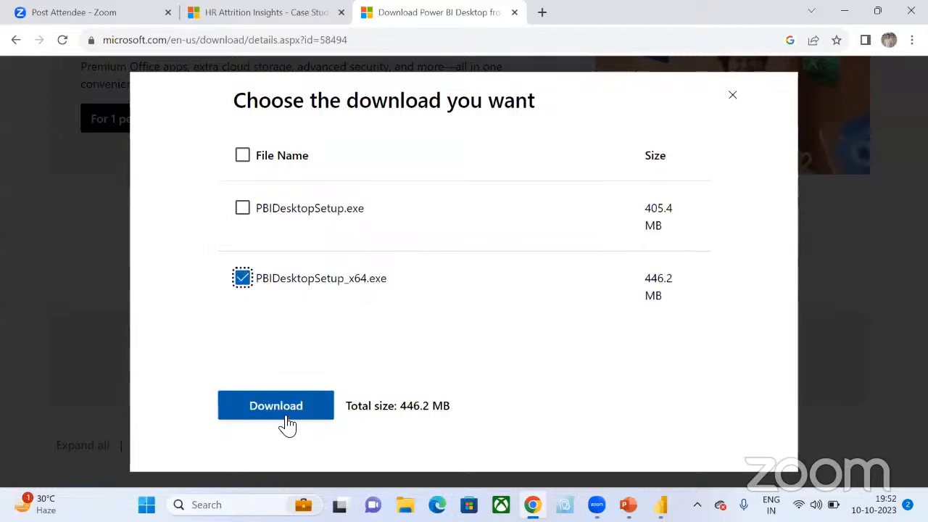
pyautogui.click(732, 95)
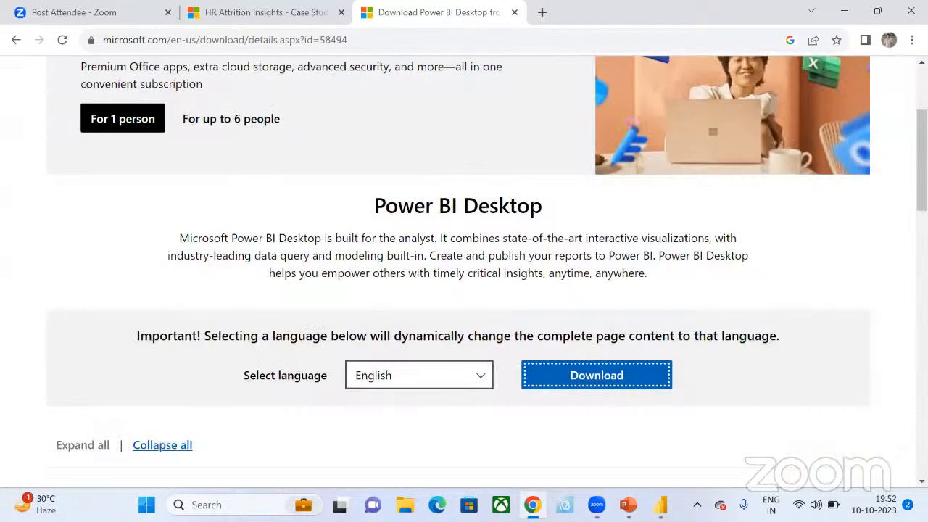
# Step: Switch to Power BI Desktop and open its Options dialog
pyautogui.click(660, 506)
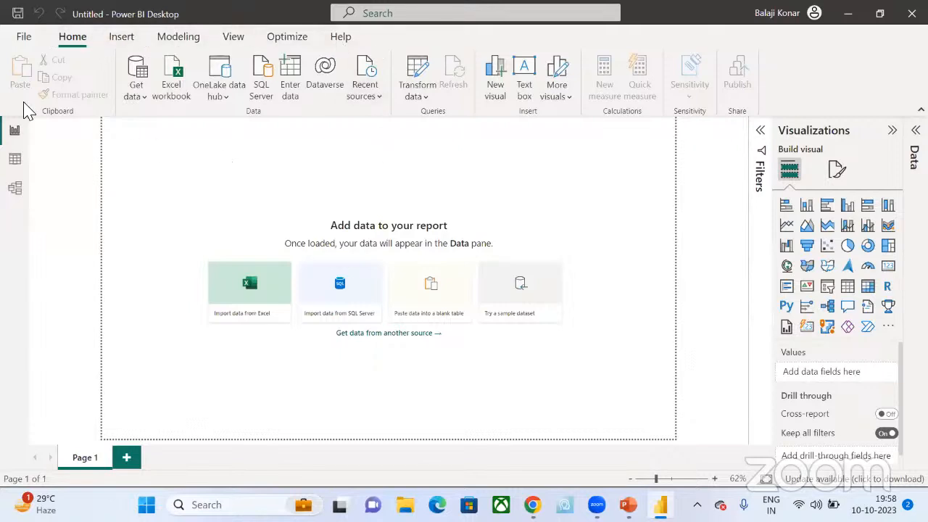
pyautogui.click(22, 39)
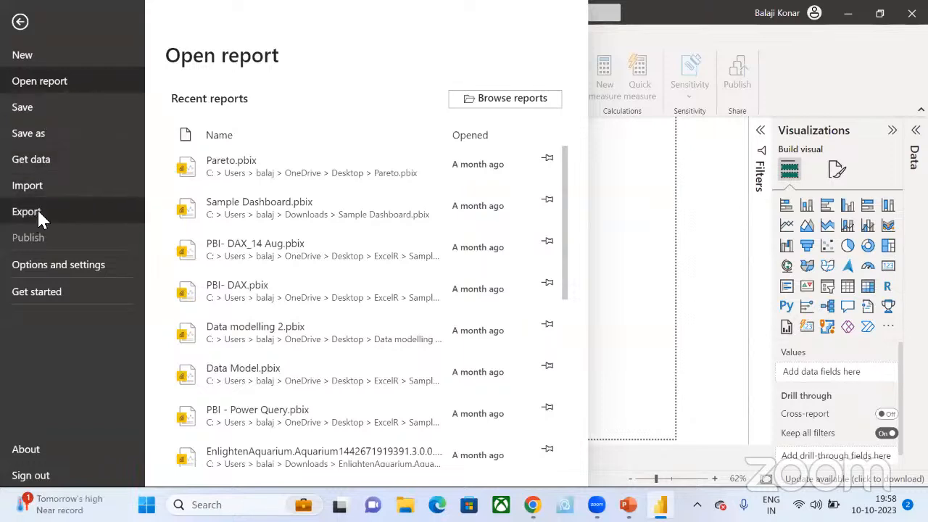
pyautogui.click(51, 268)
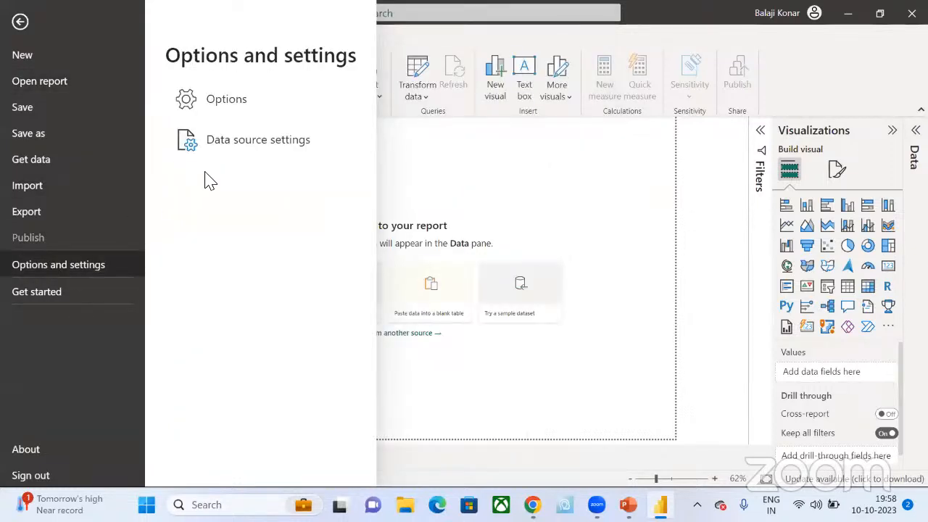
pyautogui.click(250, 107)
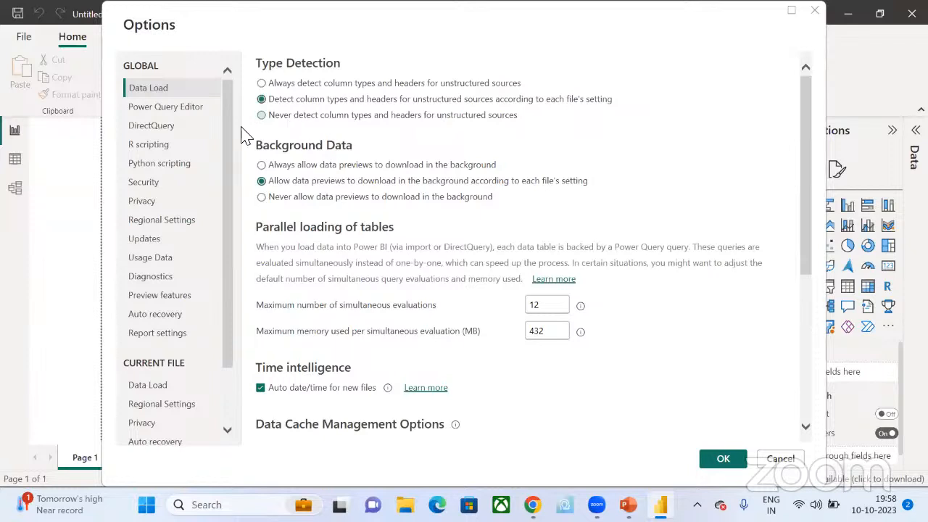
# Step: Examine the global Power Query Editor, Security, Privacy and Preview features settings in the Options dialog
pyautogui.click(173, 119)
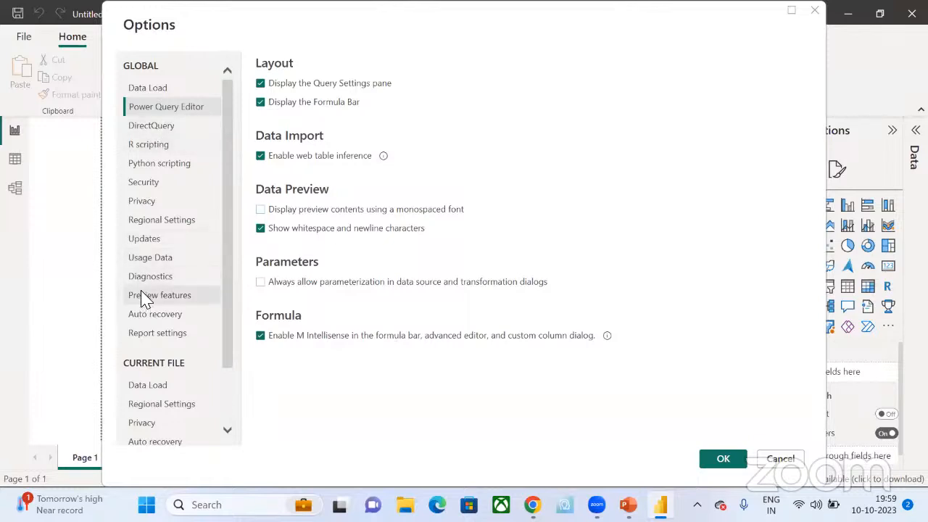
pyautogui.click(144, 187)
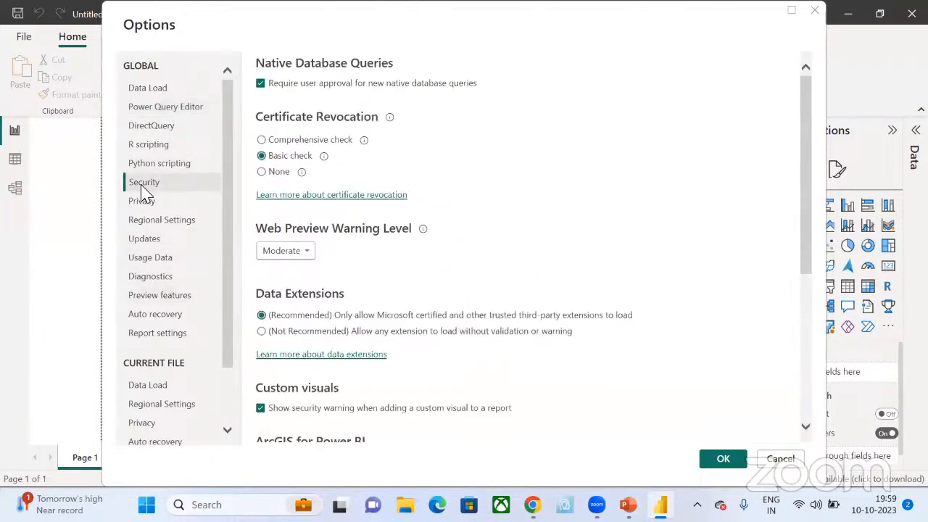
pyautogui.click(161, 202)
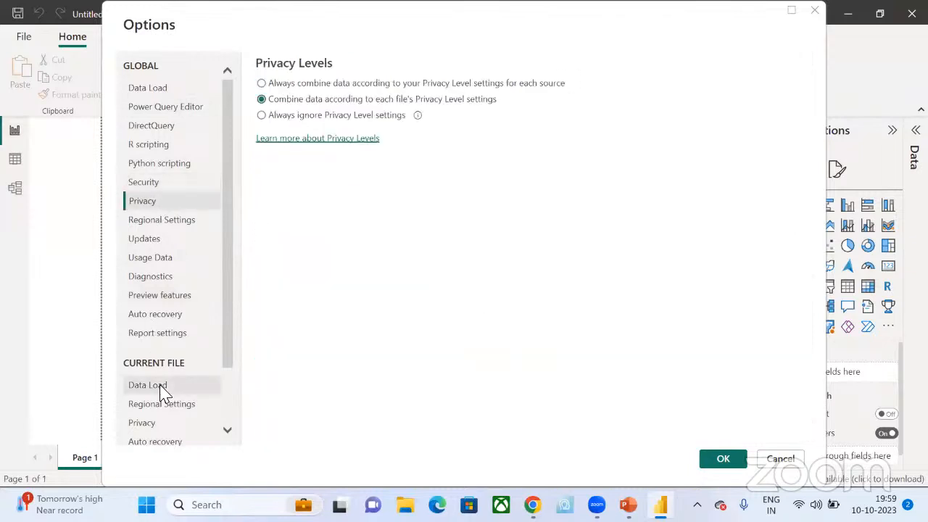
pyautogui.scroll(-3, 164, 392)
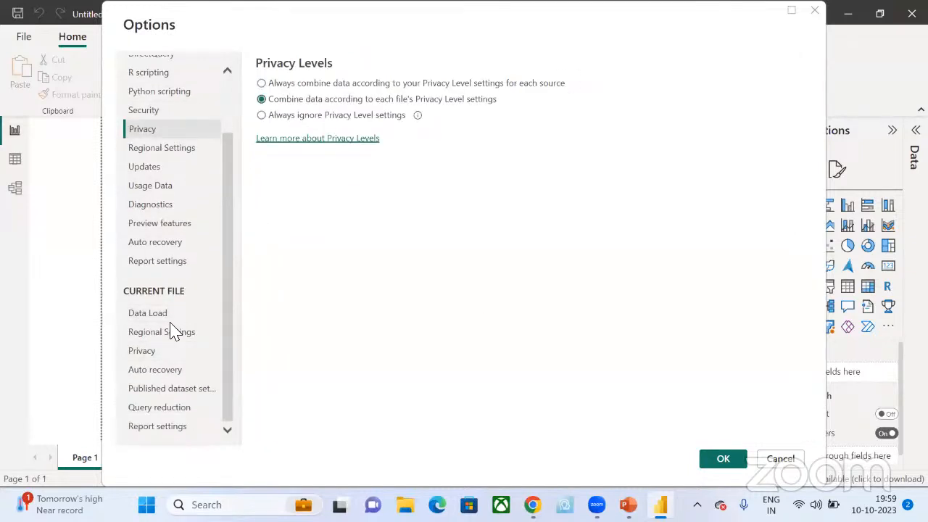
pyautogui.click(153, 225)
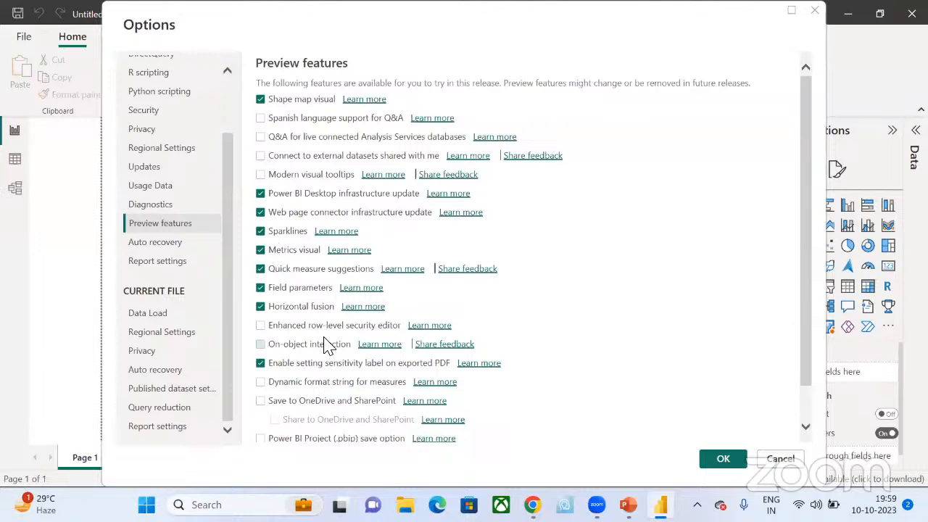
# Step: Review the remaining preview features and the current file's Report settings, and accept the Options dialog
pyautogui.scroll(-2, 326, 343)
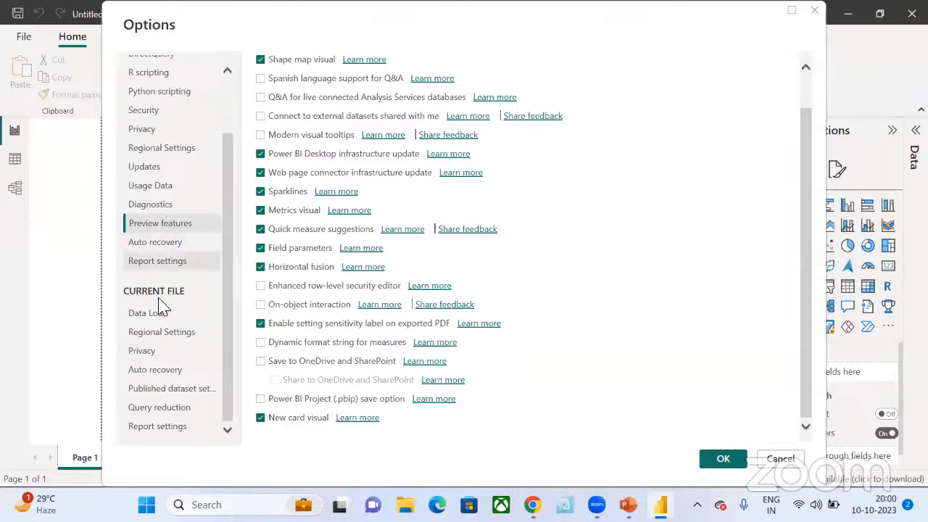
pyautogui.click(161, 427)
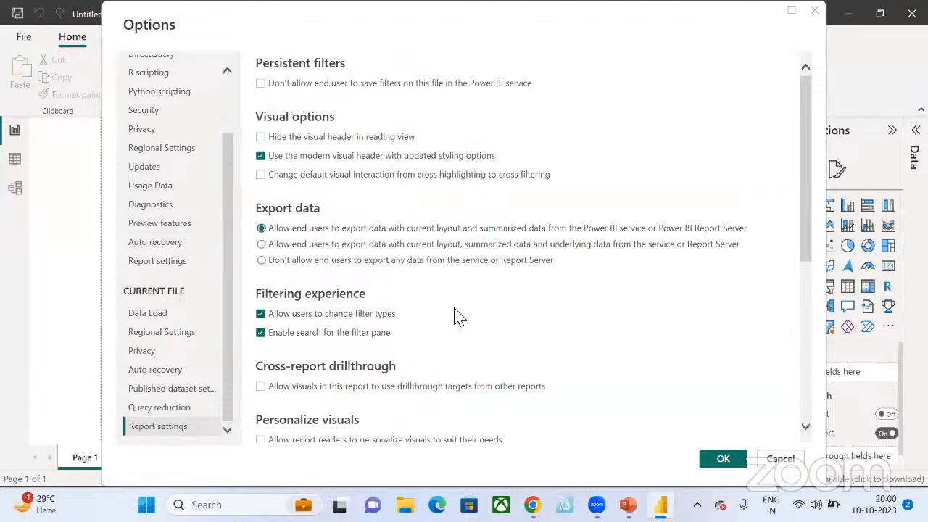
pyautogui.moveTo(808, 252); pyautogui.dragTo(778, 458)
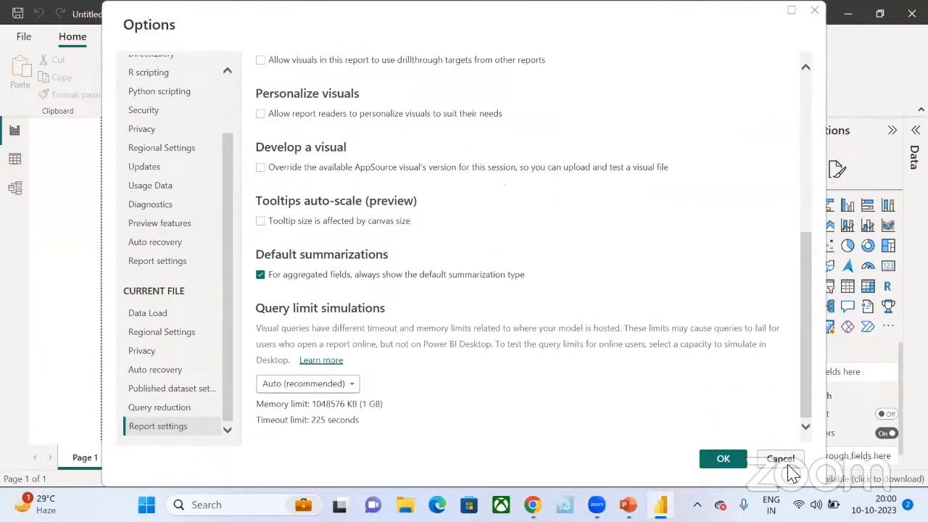
pyautogui.click(725, 459)
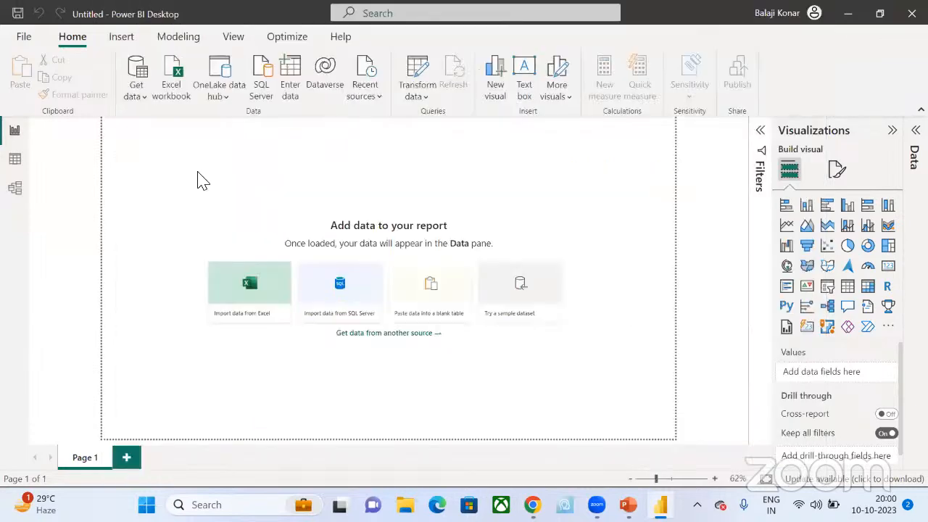
# Step: Reopen the Options dialog to review the global Data Load settings, and cancel it
pyautogui.click(25, 39)
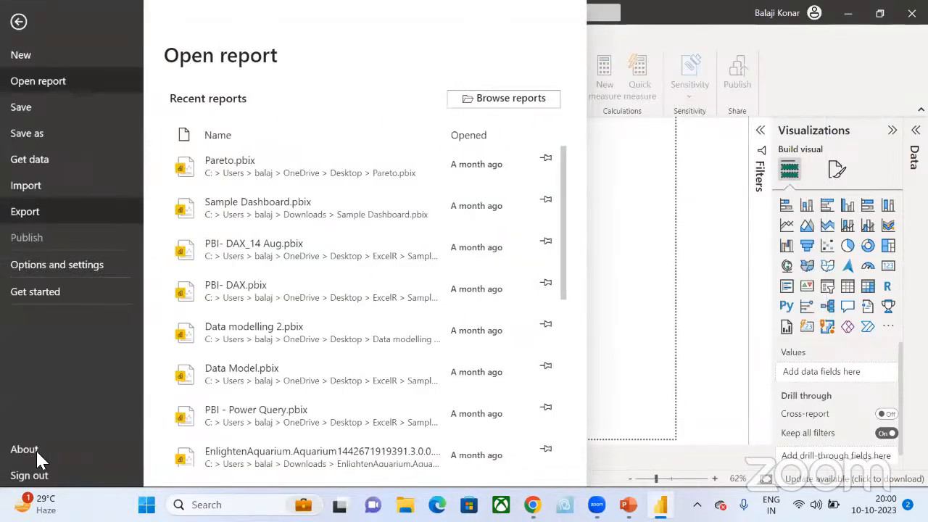
pyautogui.click(58, 268)
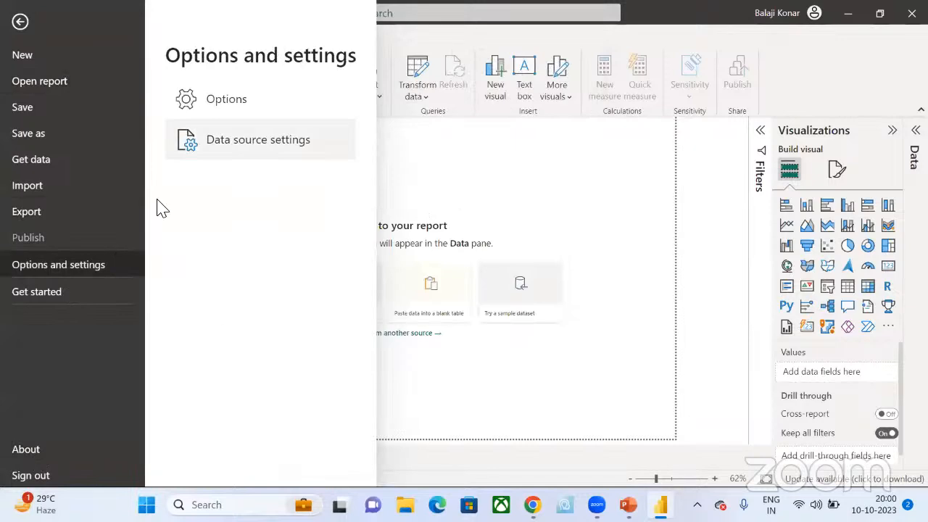
pyautogui.click(230, 97)
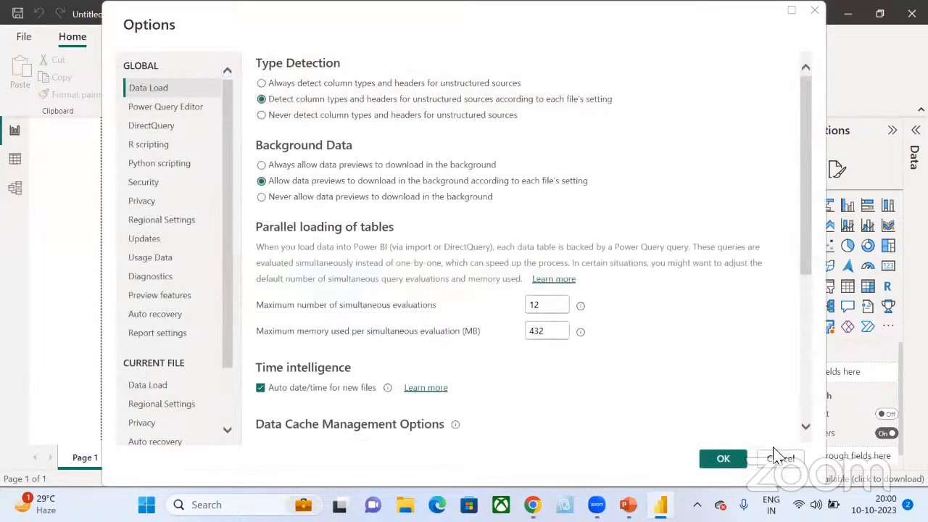
pyautogui.click(779, 457)
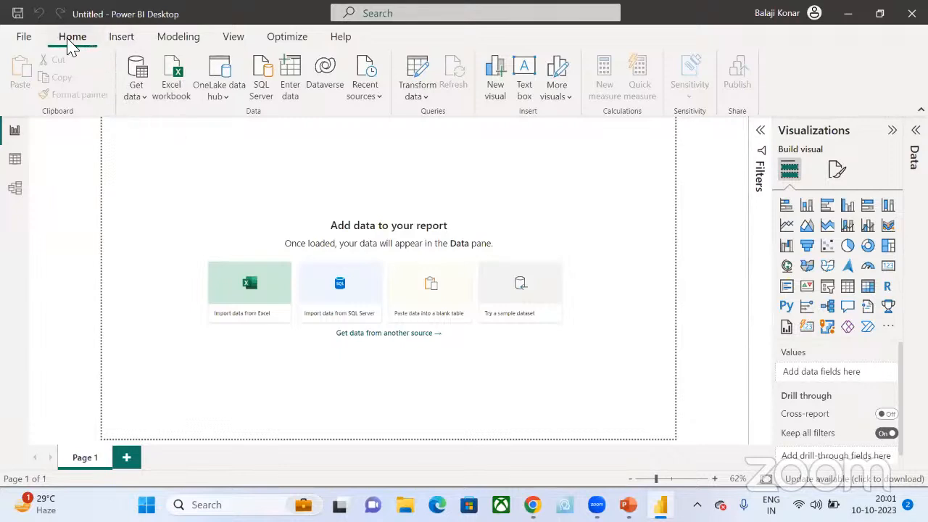
# Step: Browse the full list of Get Data connectors from Excel Workbook to Zoho Creator, and close it without connecting
pyautogui.click(143, 104)
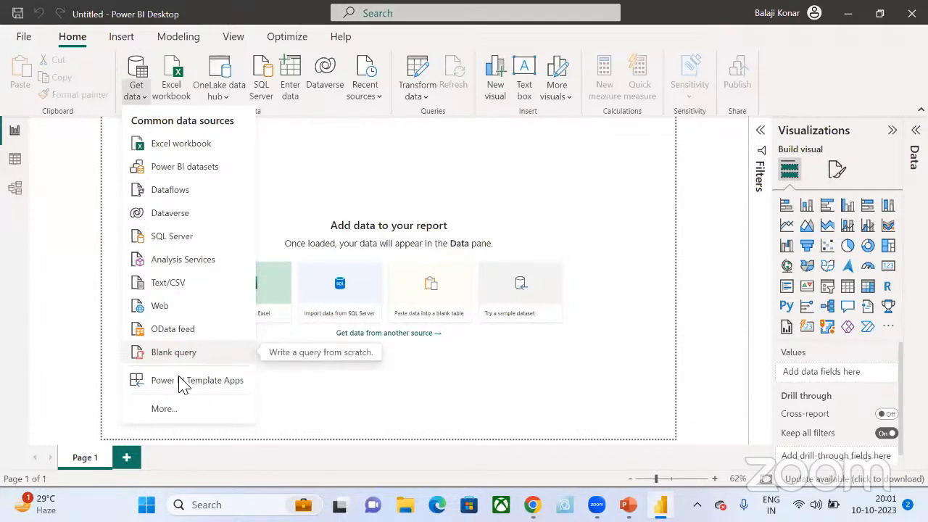
pyautogui.click(163, 408)
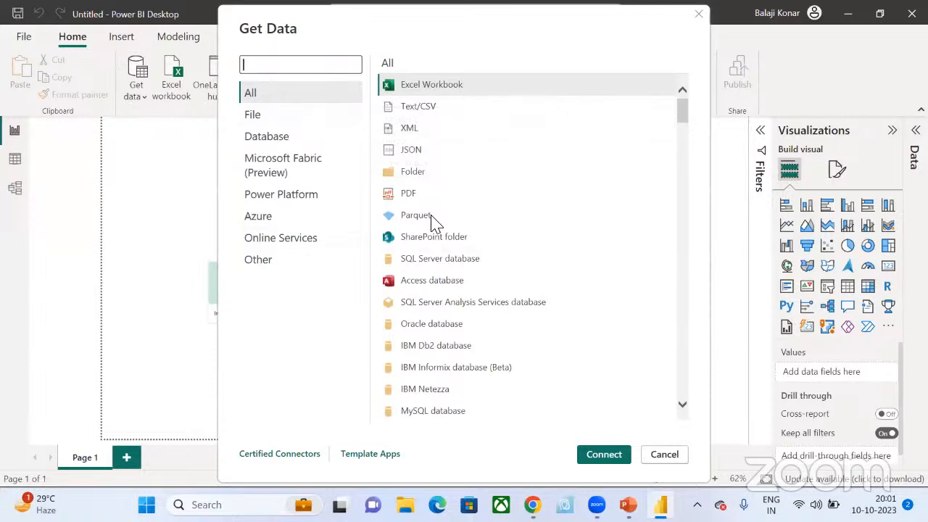
pyautogui.scroll(-3, 432, 226)
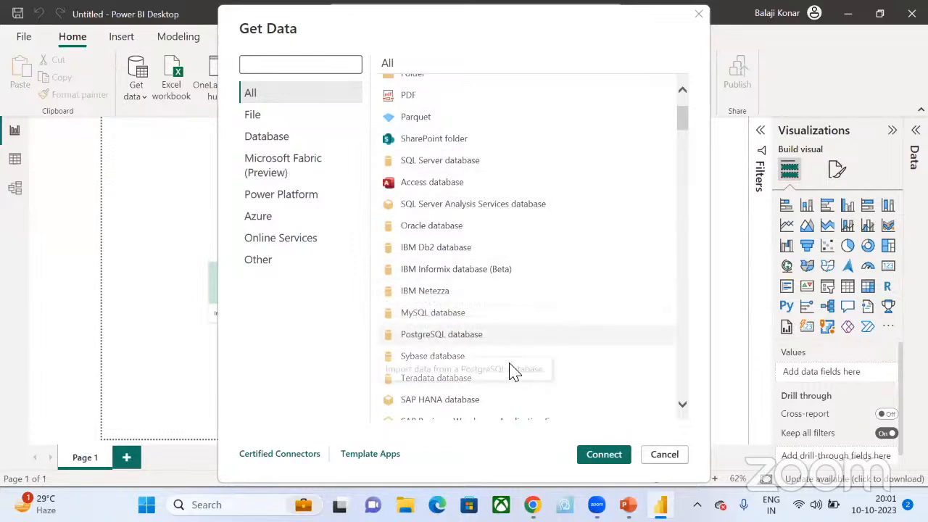
pyautogui.scroll(-2, 512, 369)
pyautogui.scroll(-5, 512, 370)
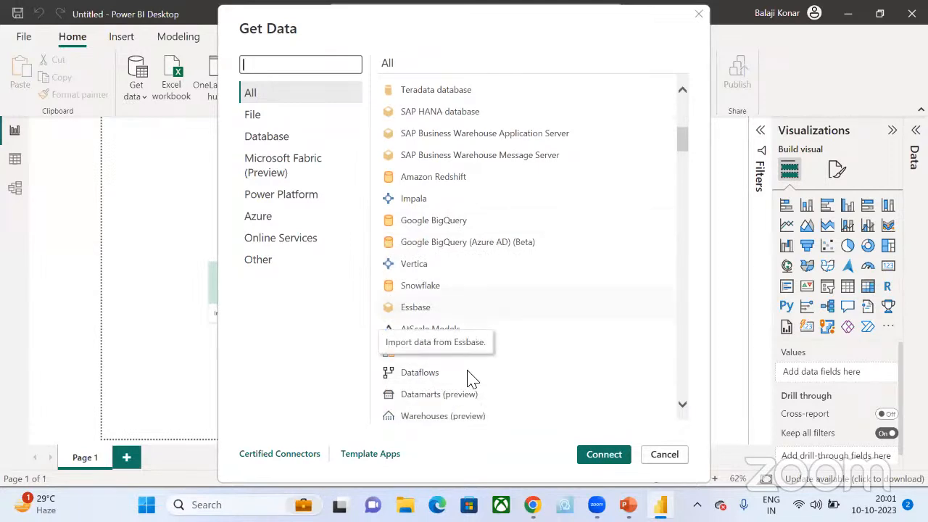
pyautogui.scroll(-4, 478, 399)
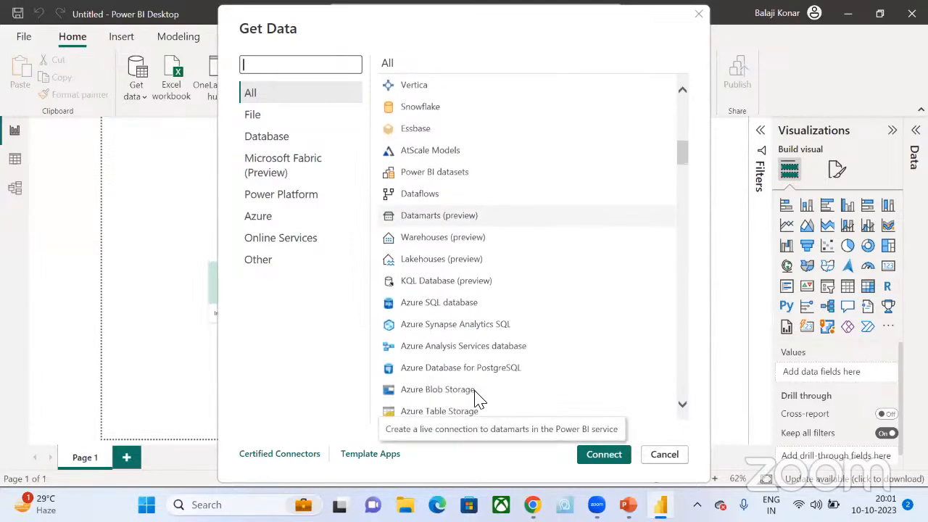
pyautogui.scroll(-5, 478, 402)
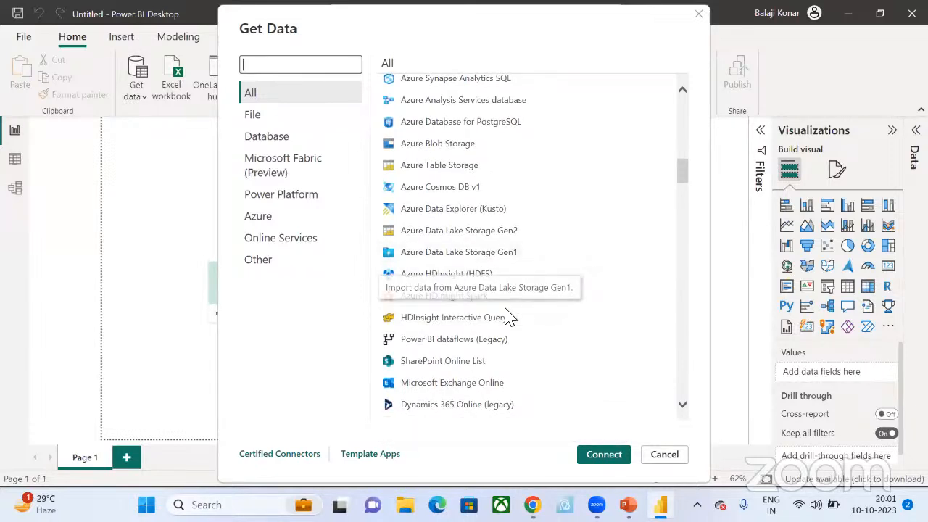
pyautogui.scroll(-1, 500, 365)
pyautogui.scroll(-4, 500, 364)
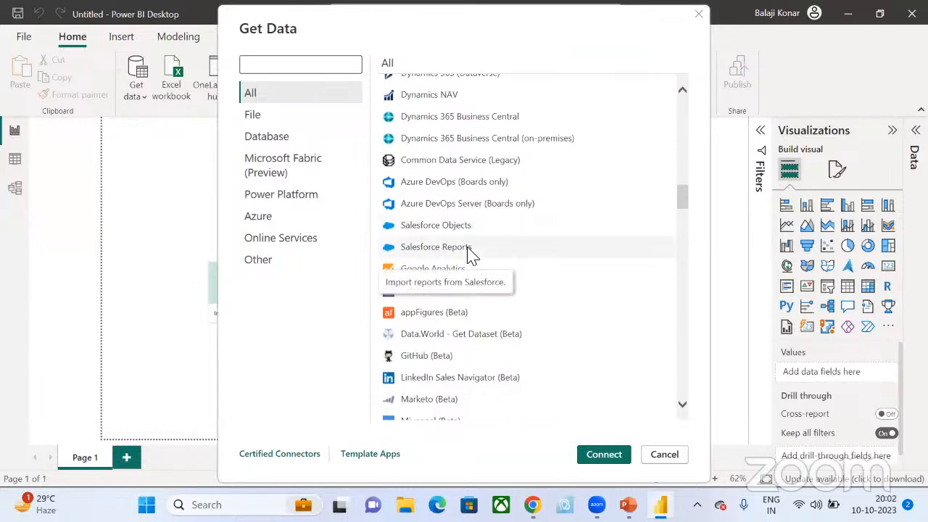
pyautogui.scroll(-2, 498, 382)
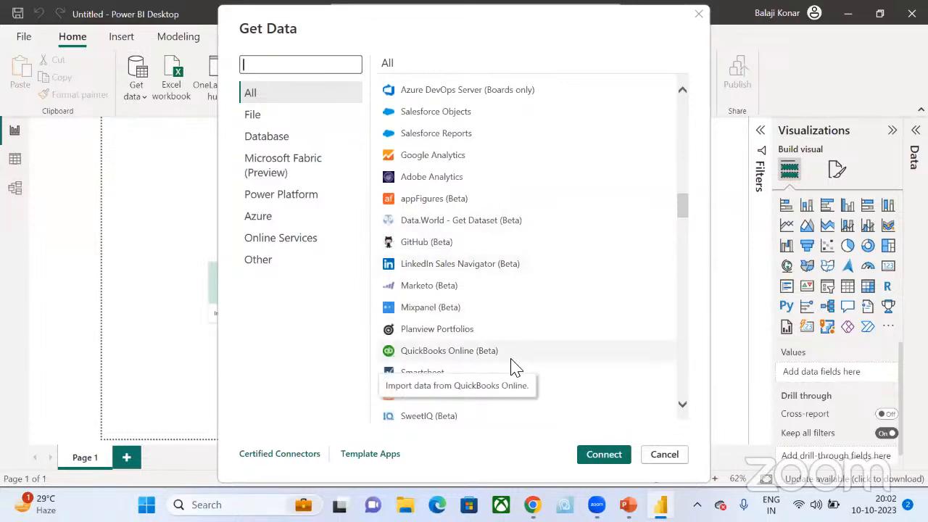
pyautogui.scroll(-6, 513, 314)
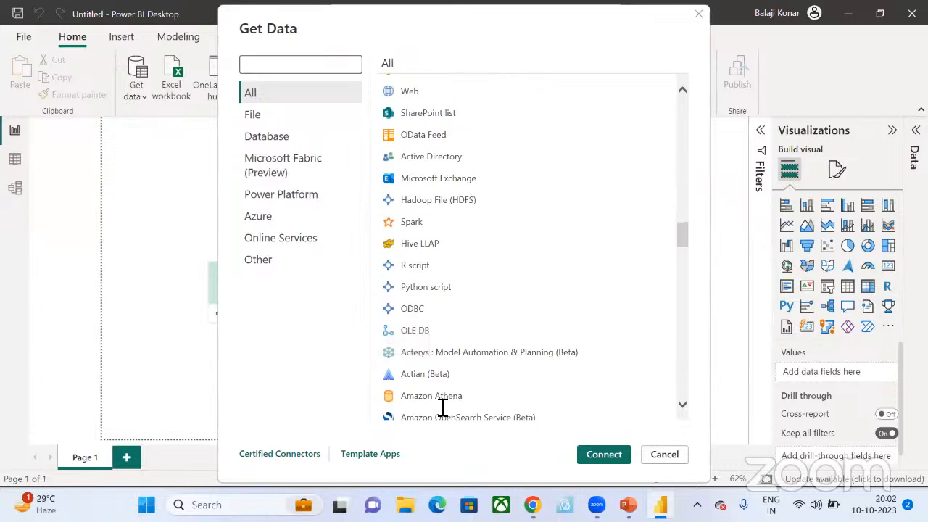
pyautogui.scroll(-3, 482, 311)
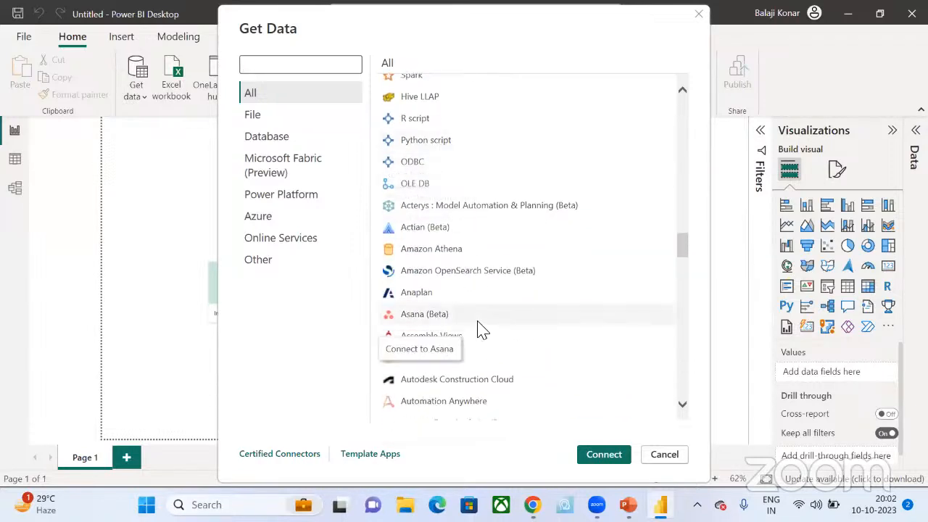
pyautogui.scroll(-6, 504, 391)
pyautogui.scroll(-10, 508, 405)
pyautogui.scroll(-12, 508, 405)
pyautogui.scroll(-4, 507, 404)
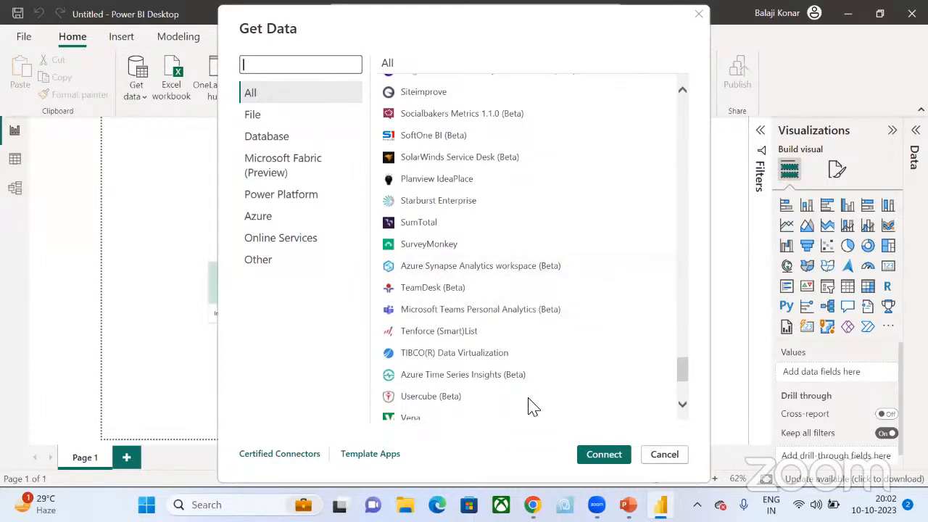
pyautogui.scroll(-3, 529, 406)
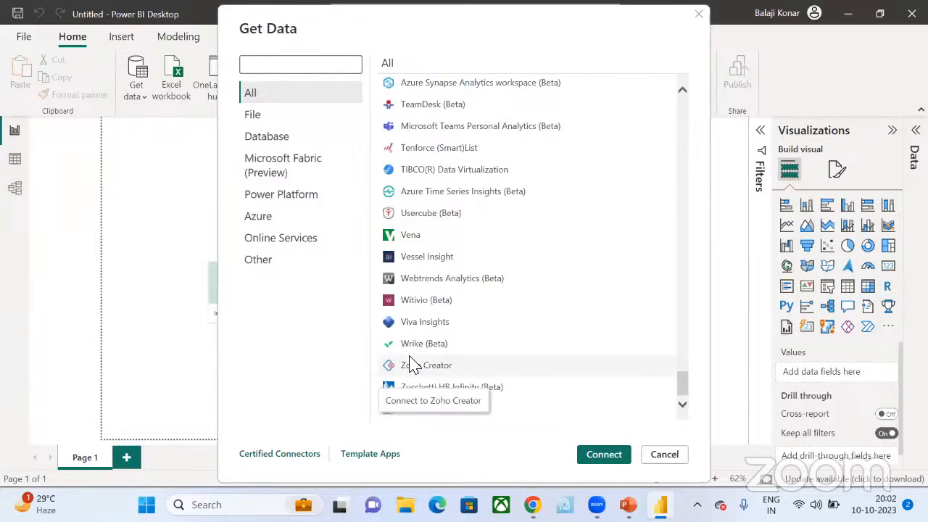
pyautogui.click(671, 457)
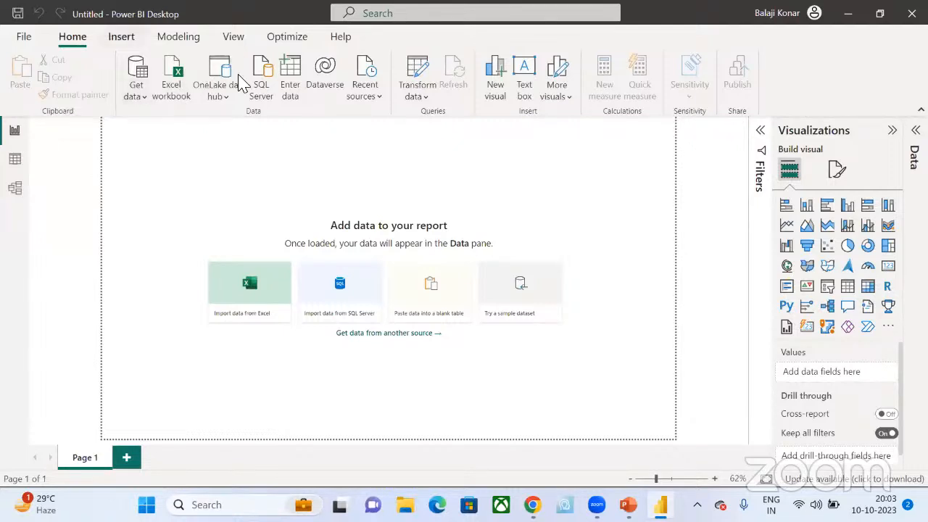
# Step: Look through the Page view choices and preview the report's mobile layout before returning to the desktop layout
pyautogui.click(122, 37)
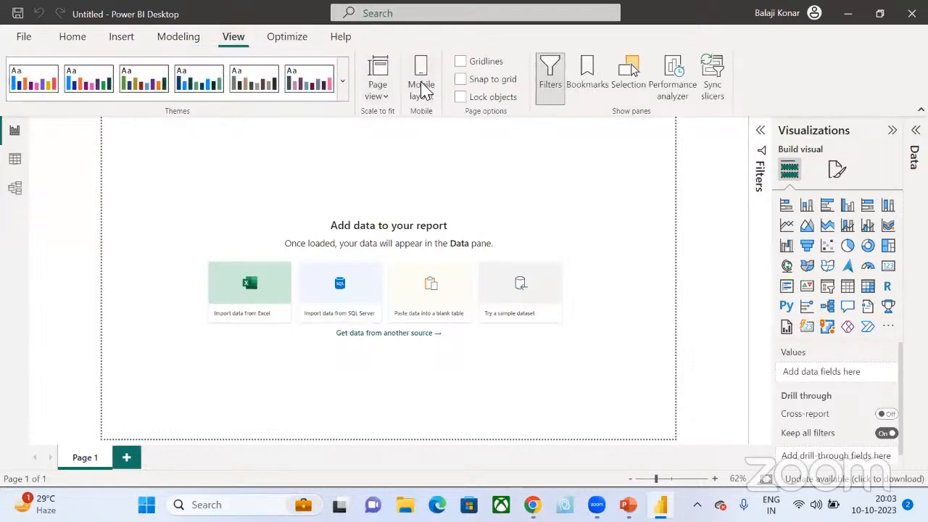
pyautogui.click(379, 95)
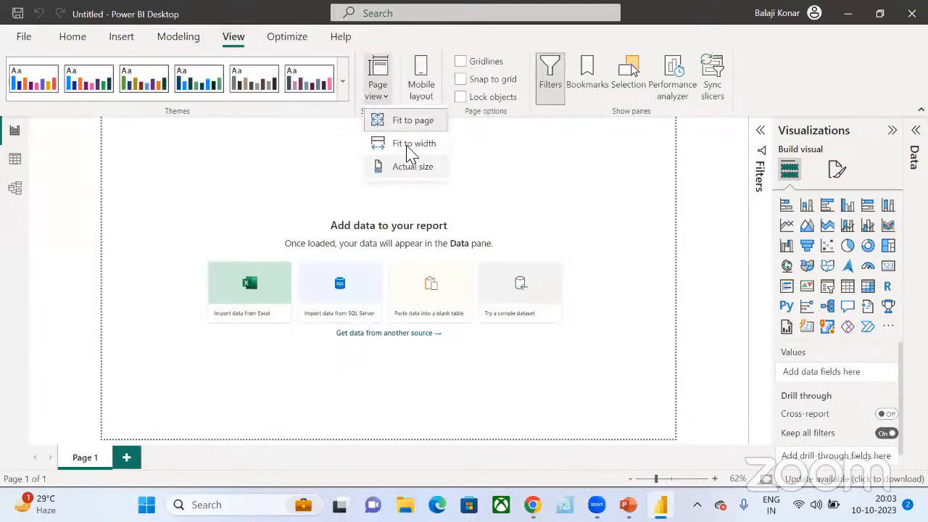
pyautogui.click(513, 152)
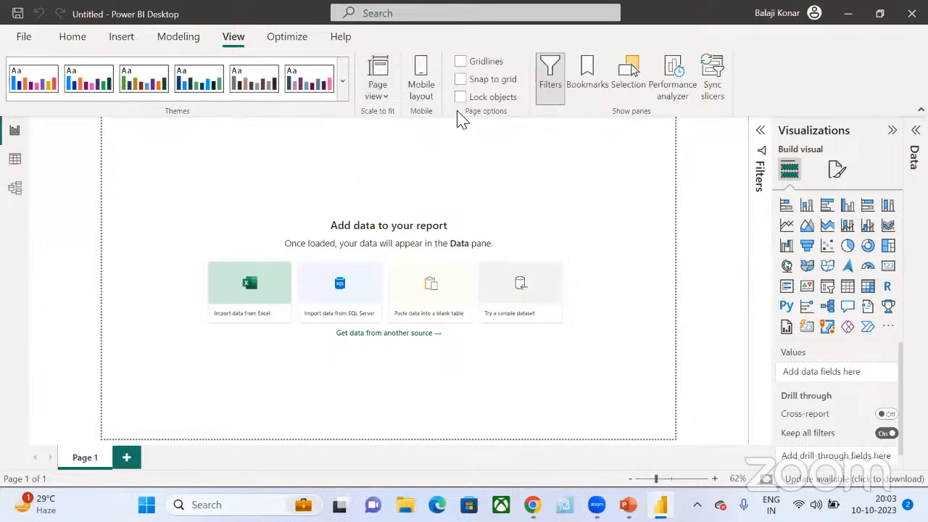
pyautogui.click(419, 90)
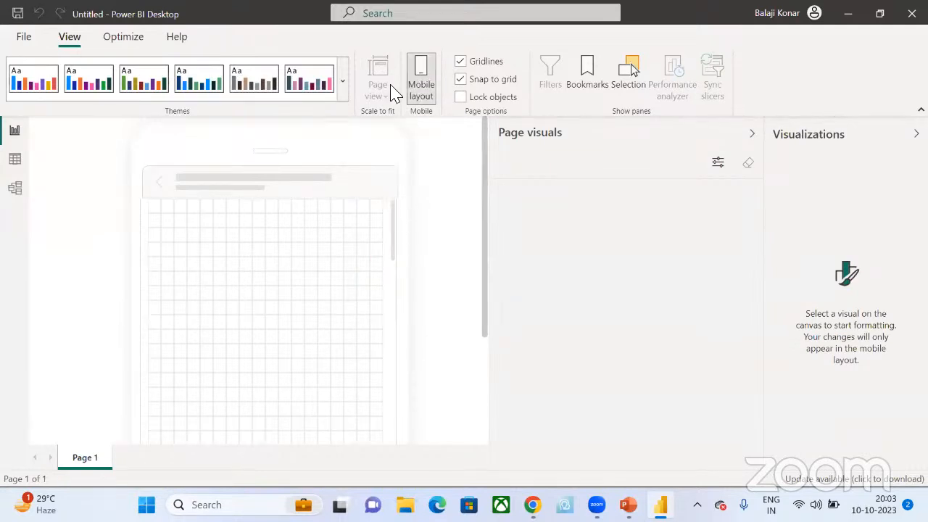
pyautogui.click(418, 96)
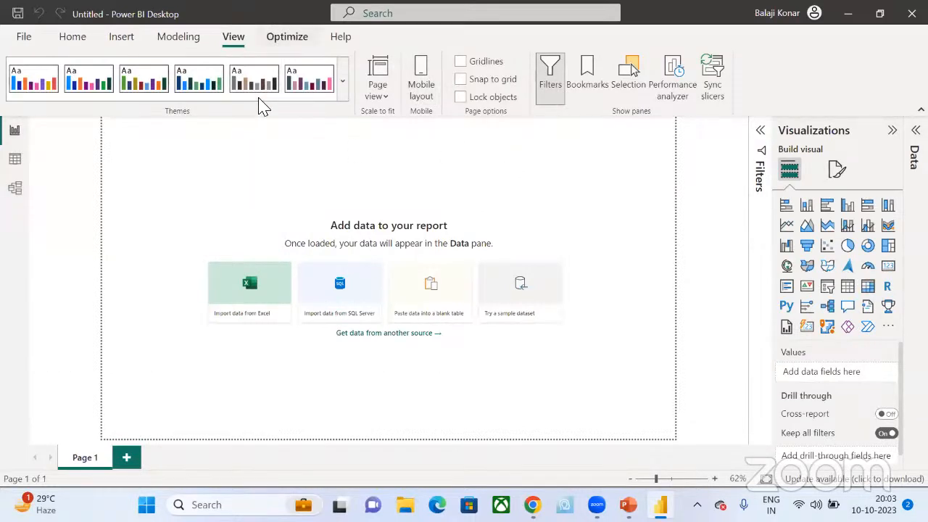
# Step: Display the Optimize commands, and collapse and re-expand the Visualizations pane
pyautogui.click(287, 37)
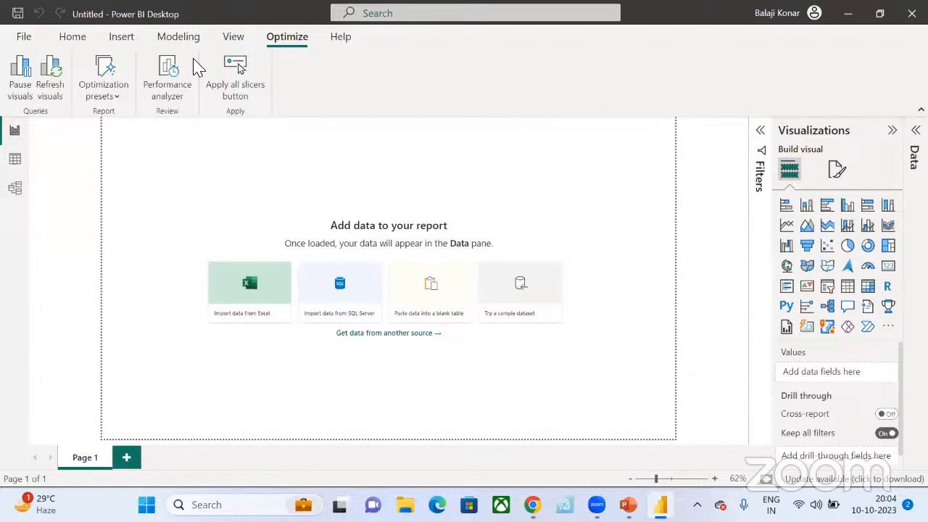
pyautogui.click(892, 130)
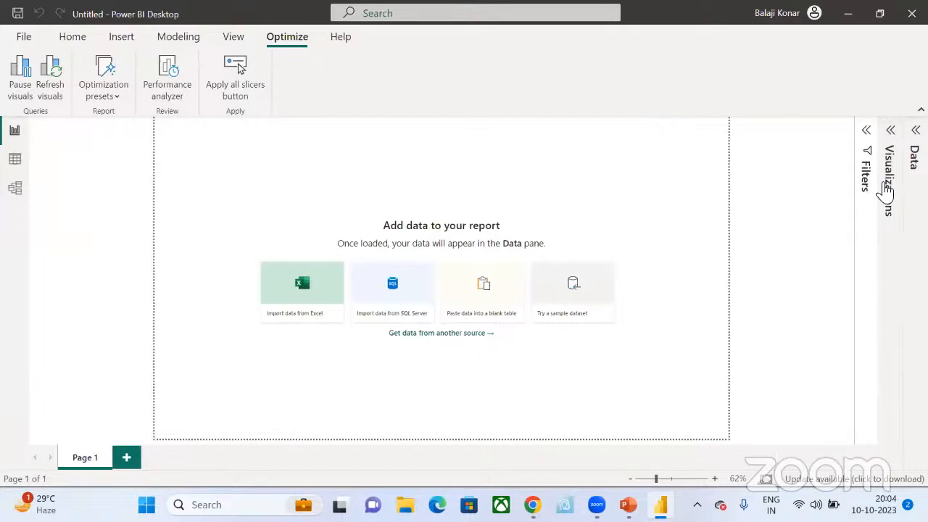
pyautogui.click(892, 132)
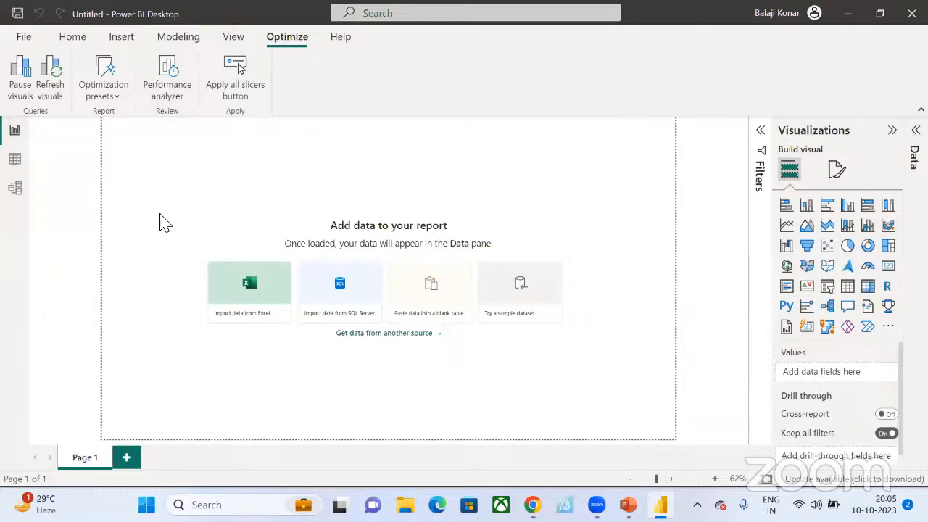
# Step: Add a second report page, and look at the Model and Table views before returning to the Report view
pyautogui.click(129, 461)
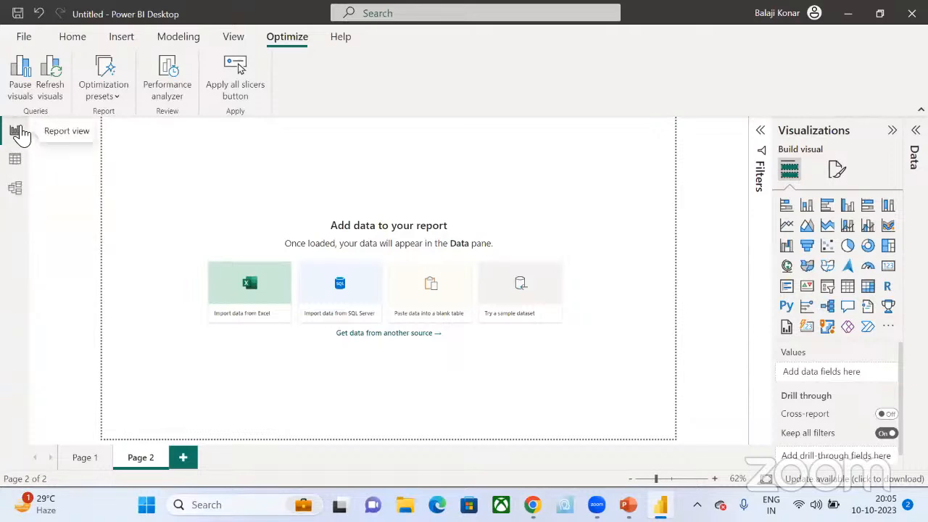
pyautogui.click(16, 165)
pyautogui.click(15, 194)
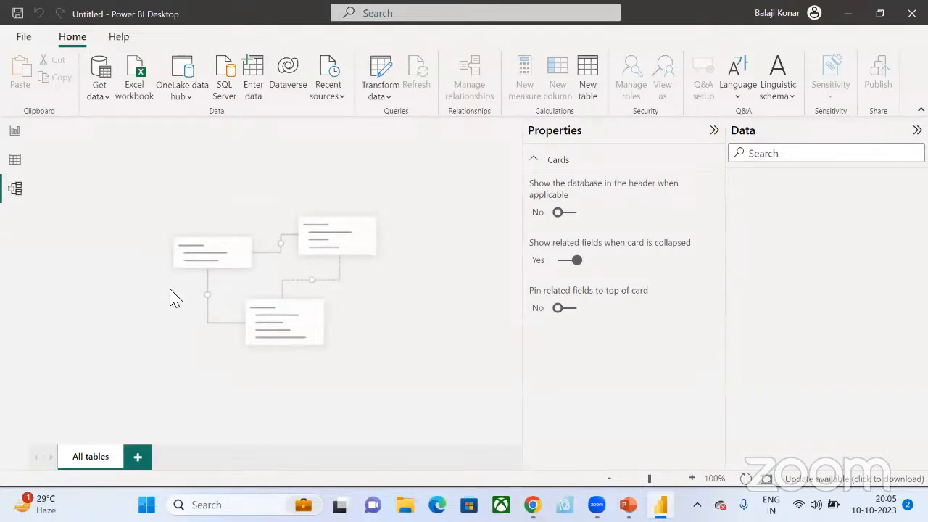
pyautogui.click(15, 160)
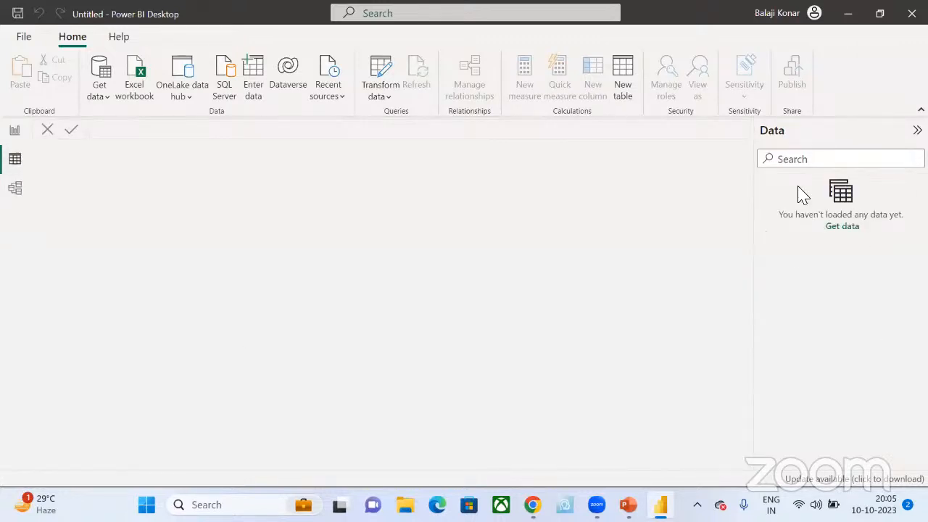
pyautogui.click(14, 131)
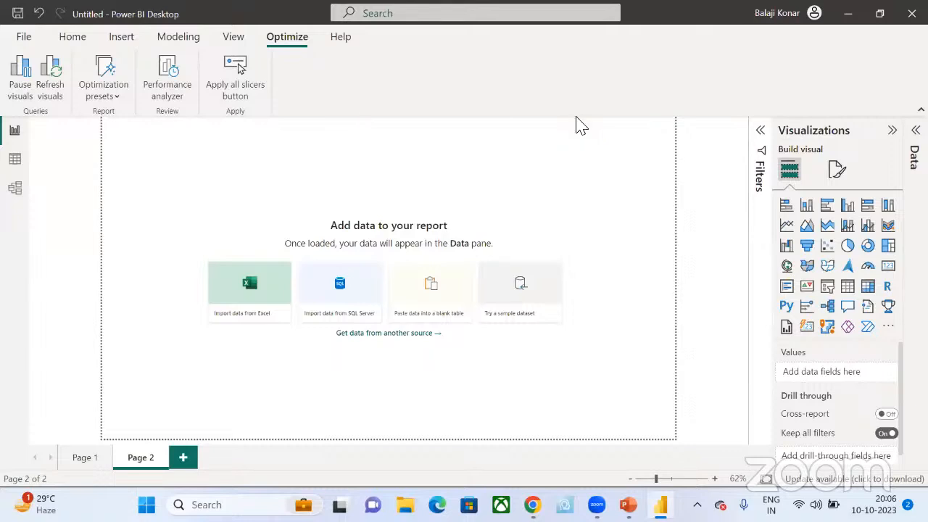
# Step: Load the built-in sample dataset so Financial Sample.xlsx opens in the Navigator
pyautogui.click(69, 43)
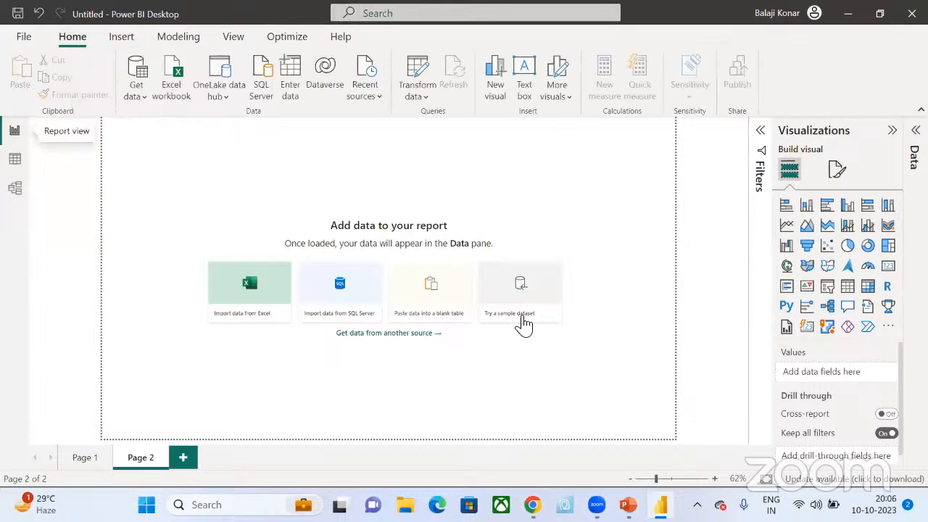
pyautogui.click(520, 319)
pyautogui.click(528, 353)
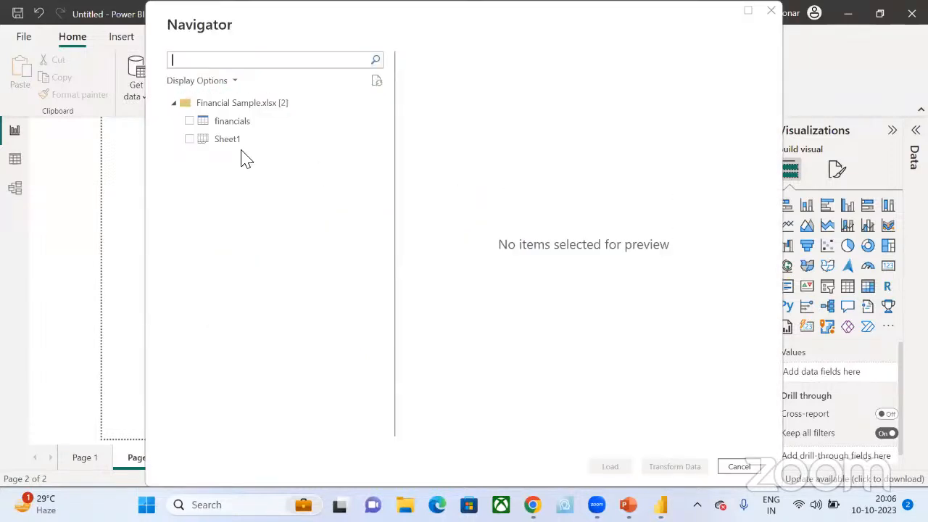
# Step: Load the financials table from Financial Sample.xlsx and delete it from the model
pyautogui.click(189, 121)
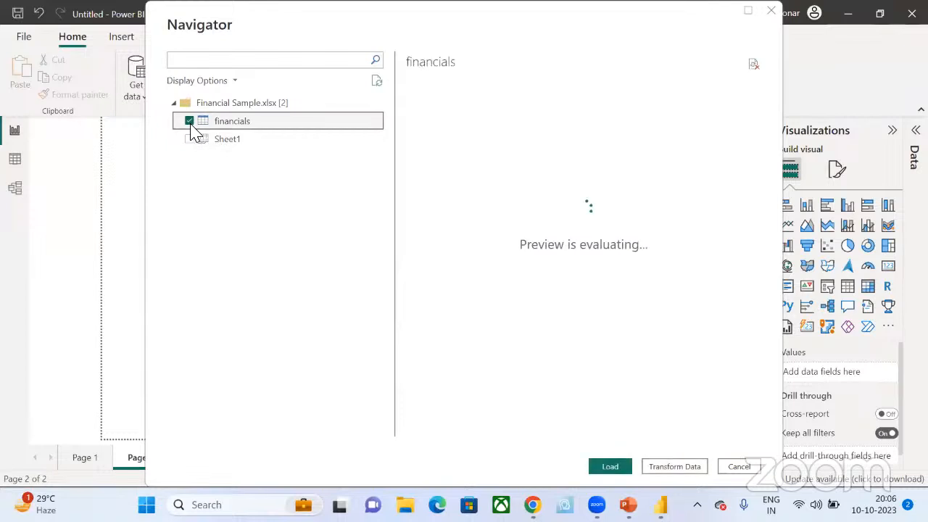
pyautogui.click(610, 466)
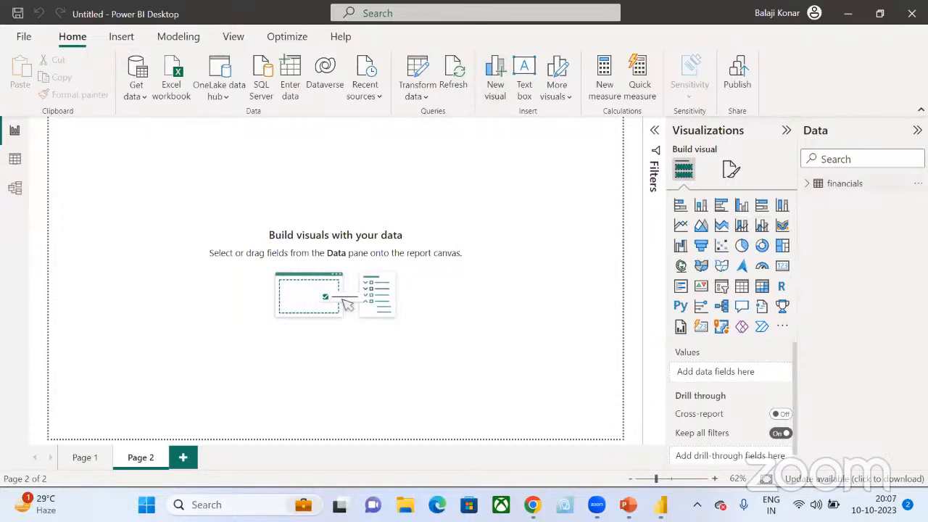
pyautogui.click(916, 183)
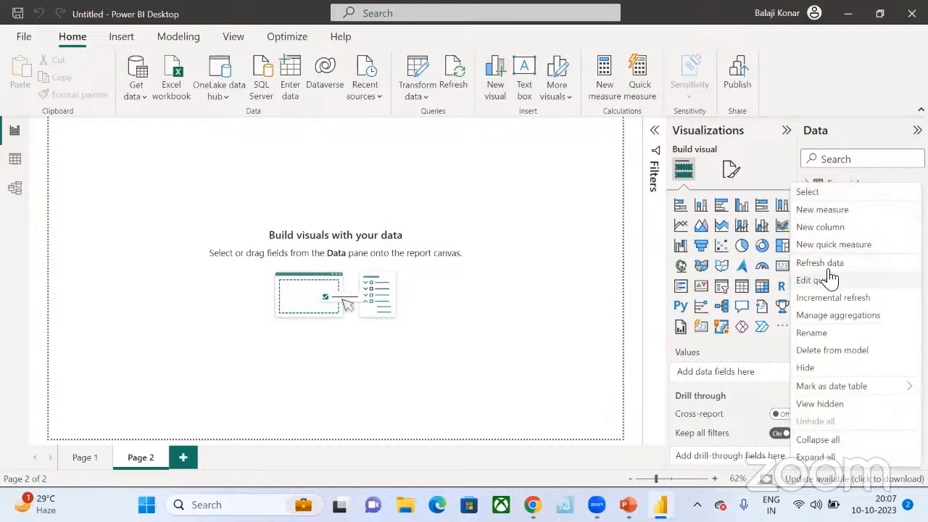
pyautogui.click(838, 351)
pyautogui.click(547, 281)
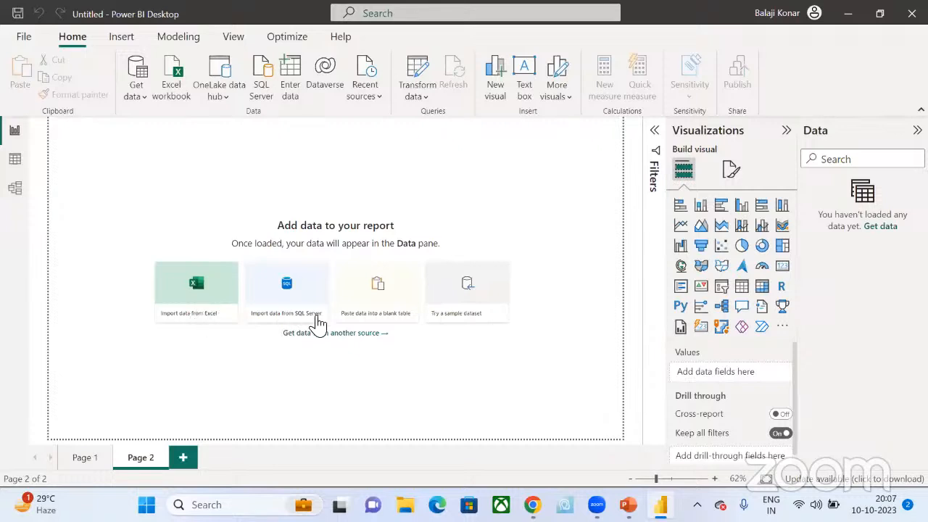
# Step: Bring in the built-in sample dataset's financials table a second time and delete that table from the model again
pyautogui.click(456, 318)
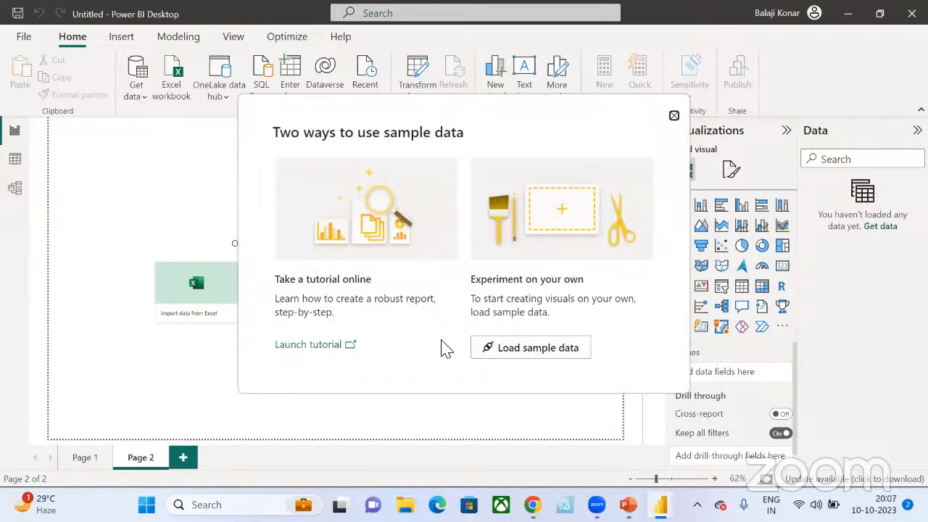
pyautogui.click(531, 354)
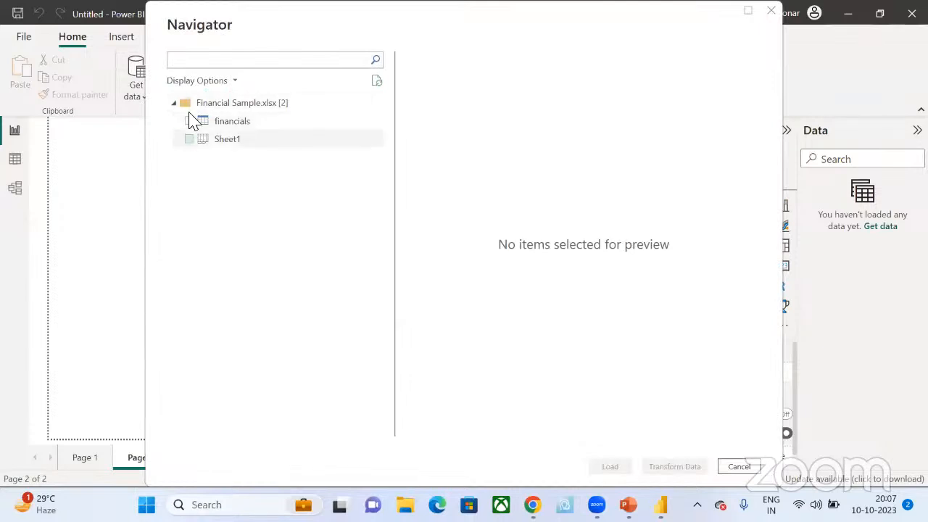
pyautogui.click(190, 121)
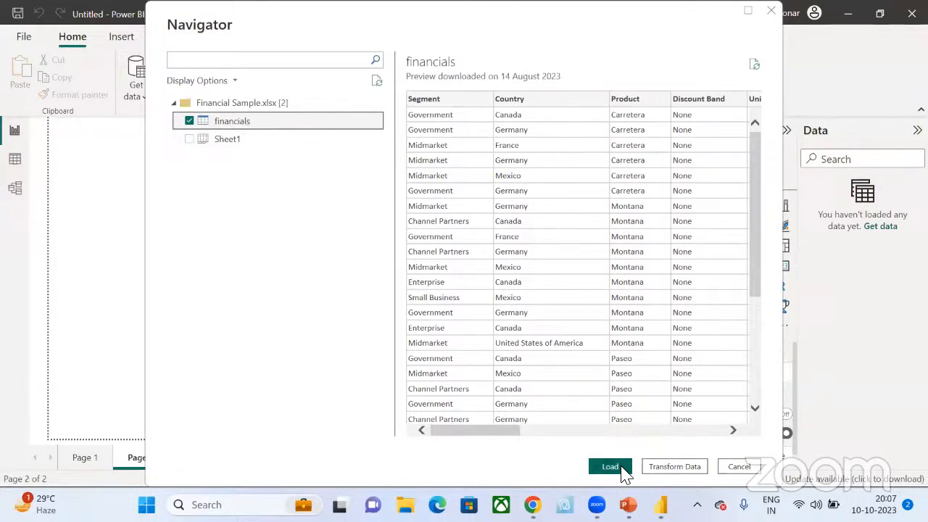
pyautogui.click(620, 469)
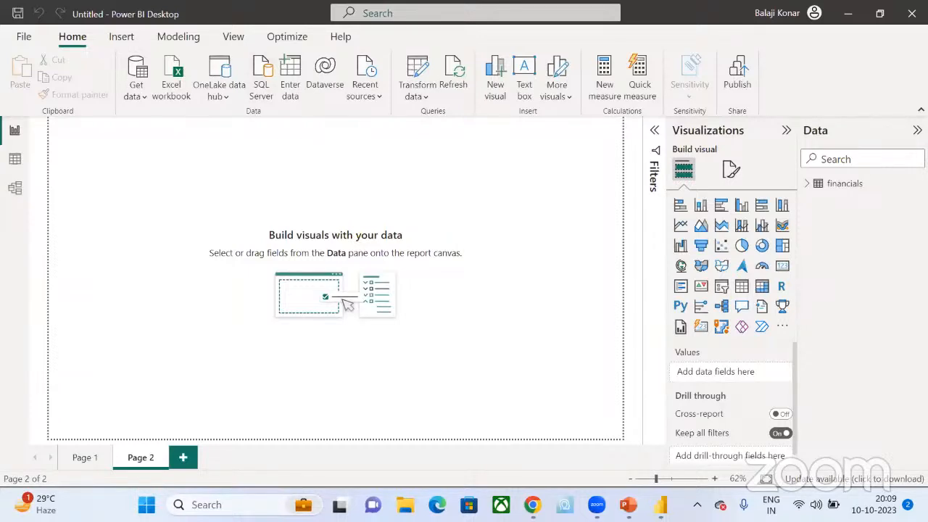
pyautogui.click(916, 183)
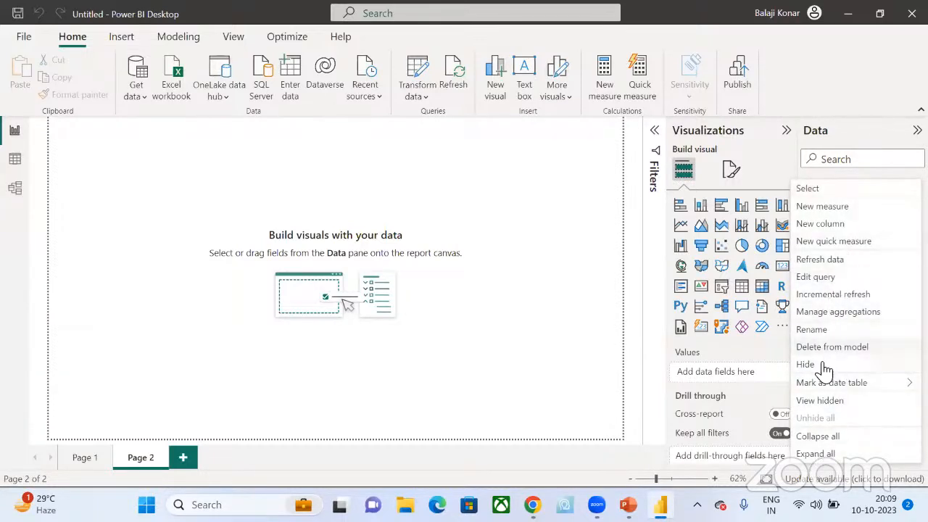
pyautogui.click(770, 358)
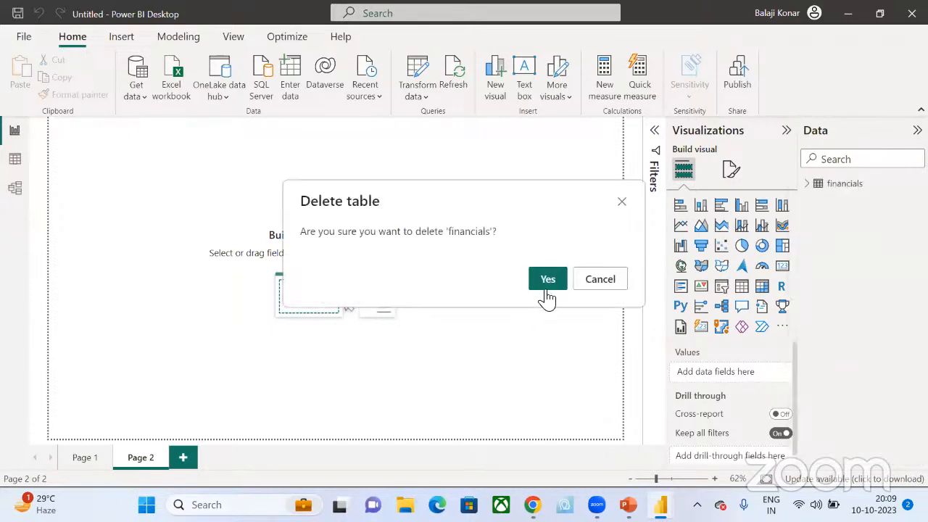
pyautogui.click(549, 293)
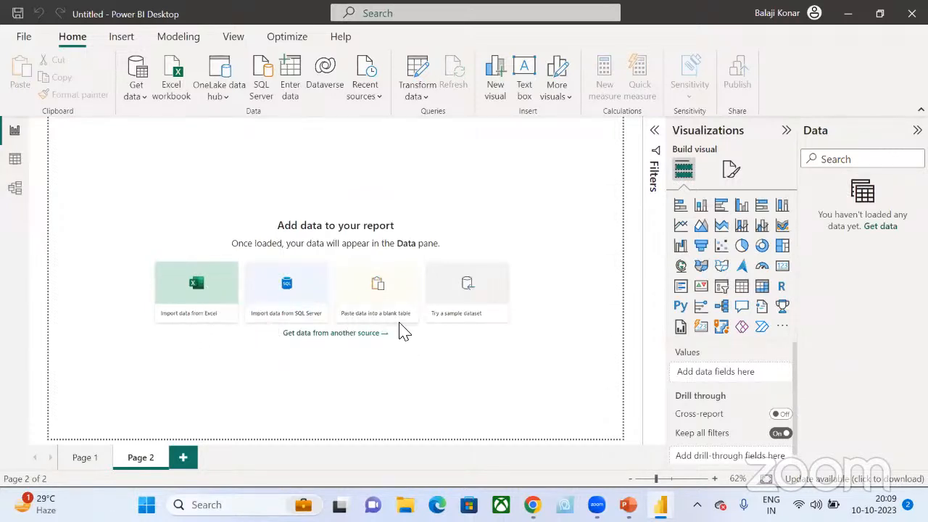
# Step: Load the financials table from the built-in sample dataset into the report
pyautogui.click(460, 322)
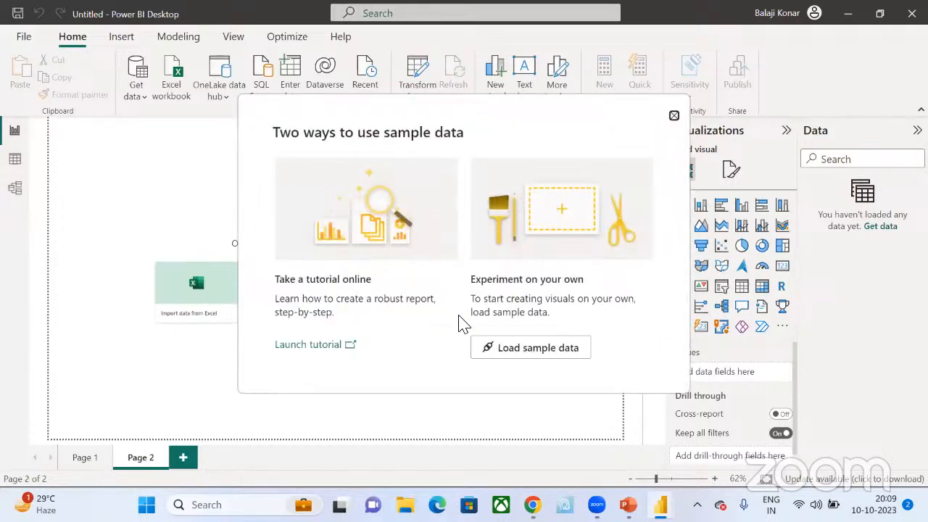
pyautogui.click(530, 348)
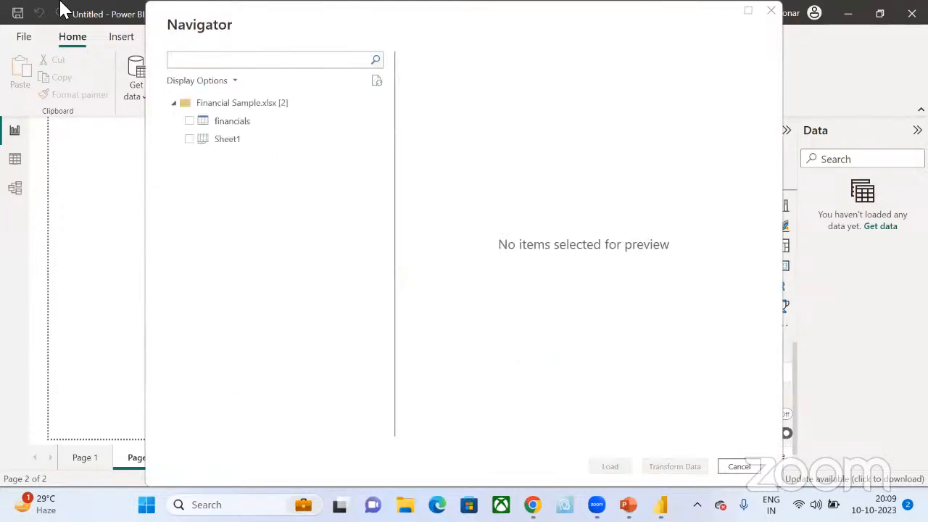
pyautogui.click(190, 121)
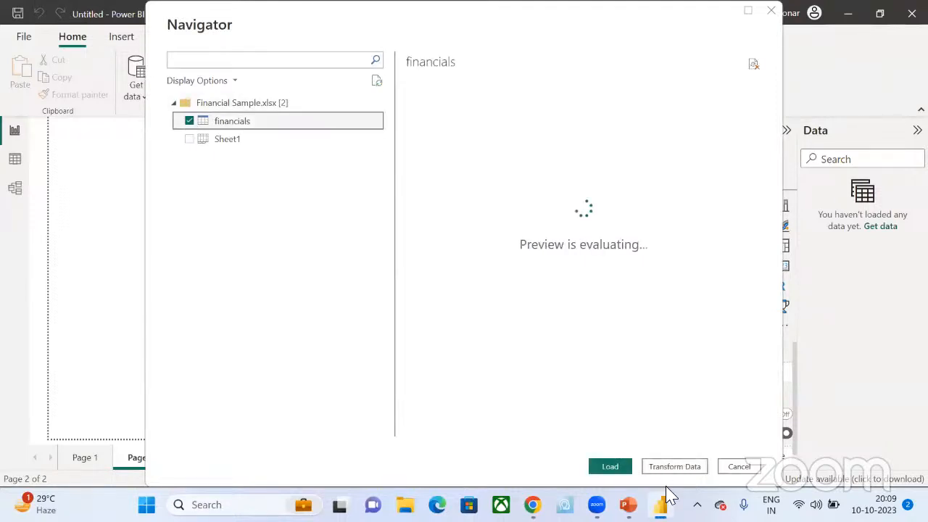
pyautogui.click(610, 466)
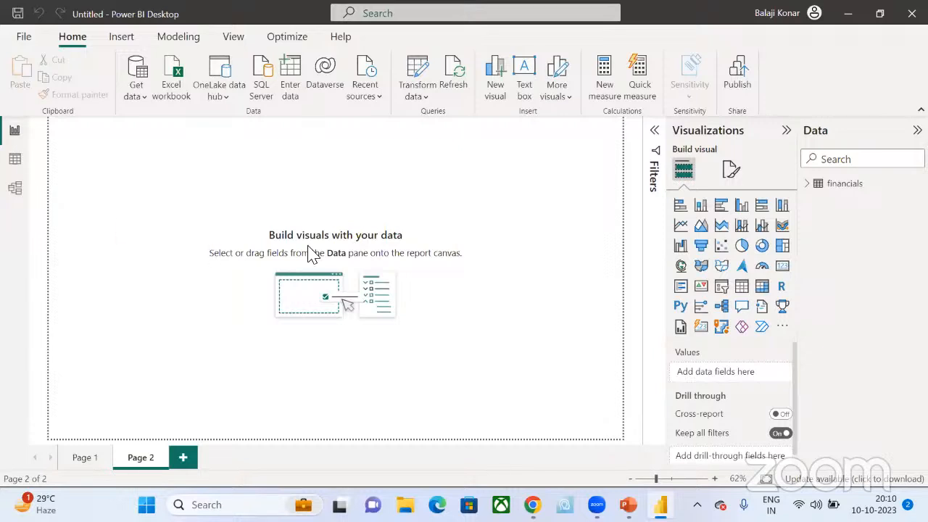
# Step: View the financials data in the Table view and try out the Discount Band filter's Low and Medium values without applying it
pyautogui.click(16, 164)
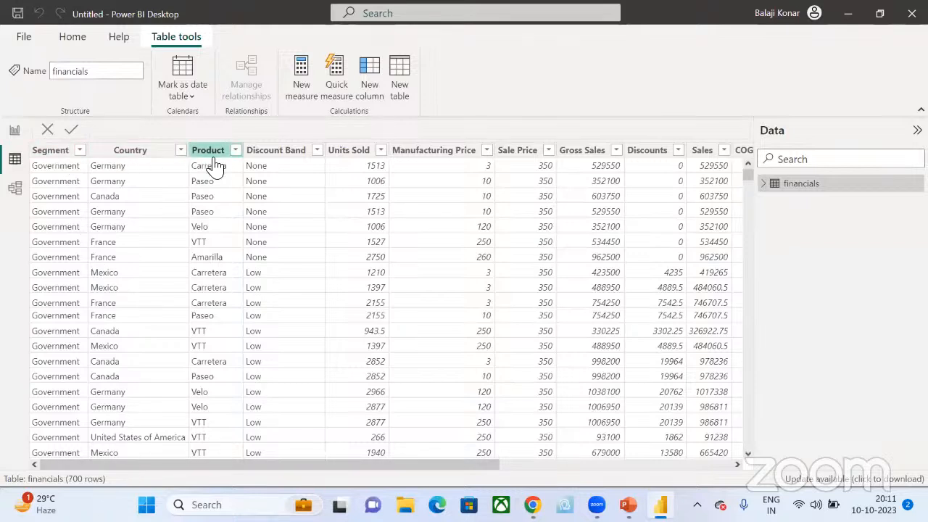
pyautogui.click(318, 151)
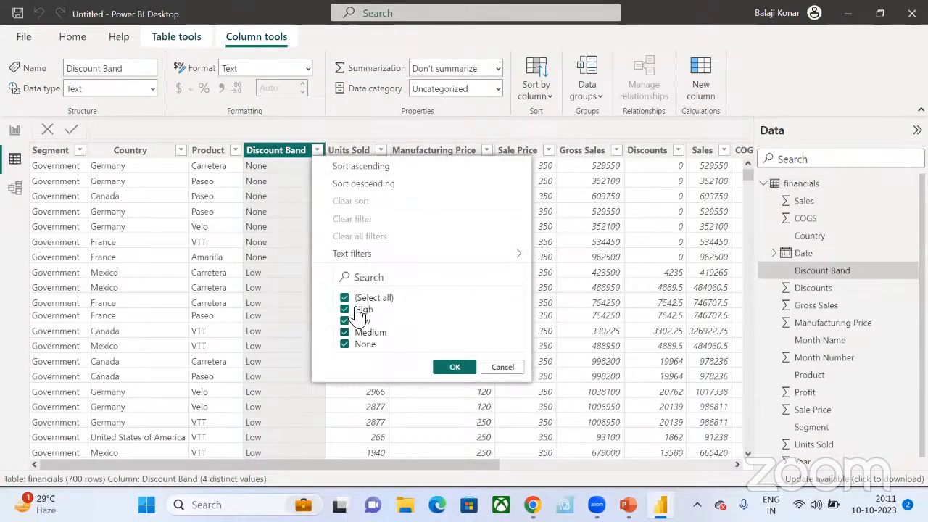
pyautogui.click(345, 332)
pyautogui.click(345, 320)
pyautogui.click(343, 322)
pyautogui.click(360, 332)
pyautogui.click(498, 376)
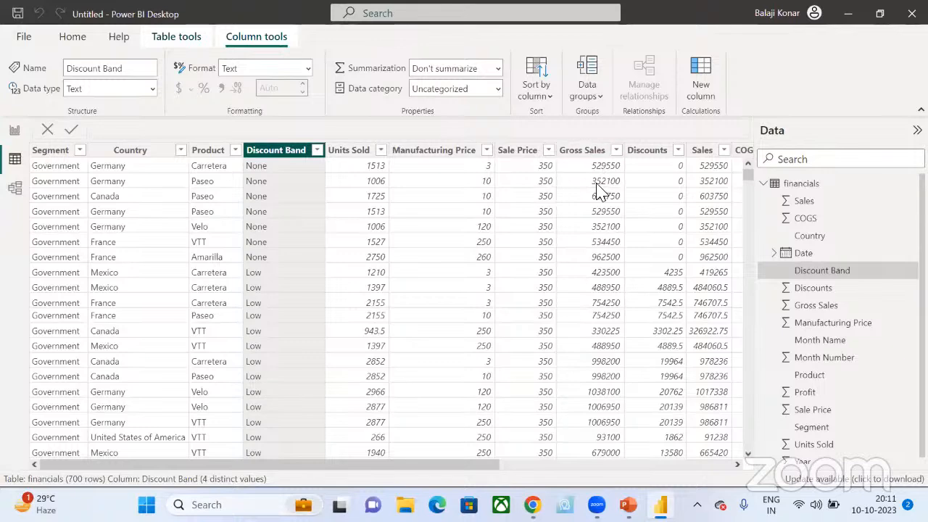
# Step: Look through the remaining financials columns as far as Year and return to the first columns
pyautogui.hscroll(1, 600, 194)
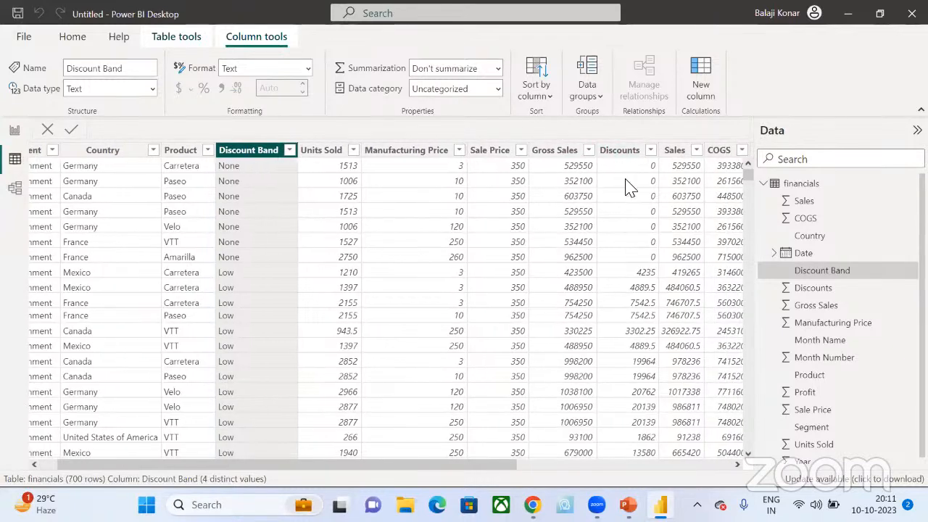
pyautogui.hscroll(2, 627, 179)
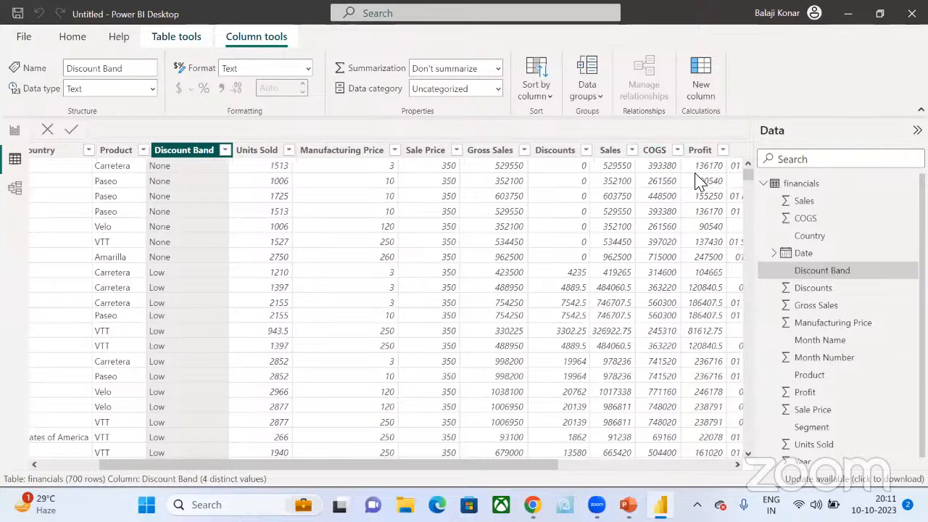
pyautogui.hscroll(1, 695, 181)
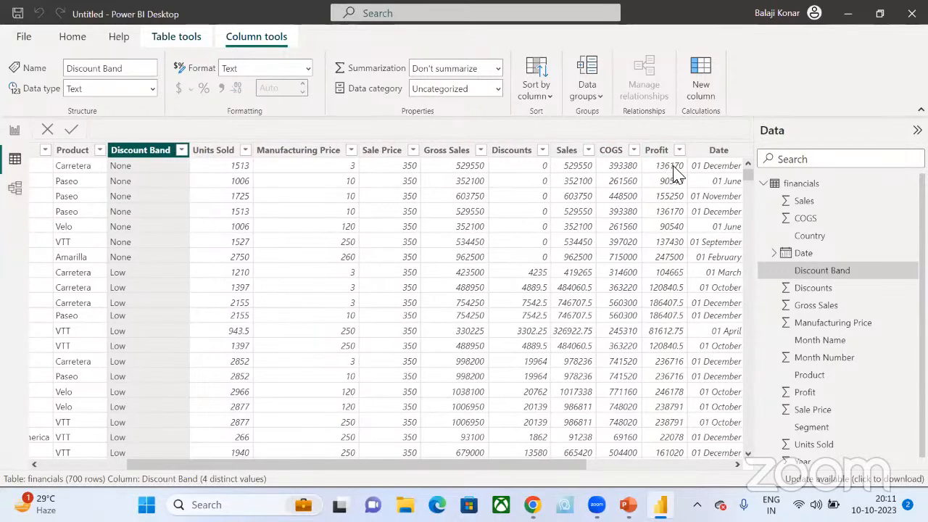
pyautogui.hscroll(1, 674, 174)
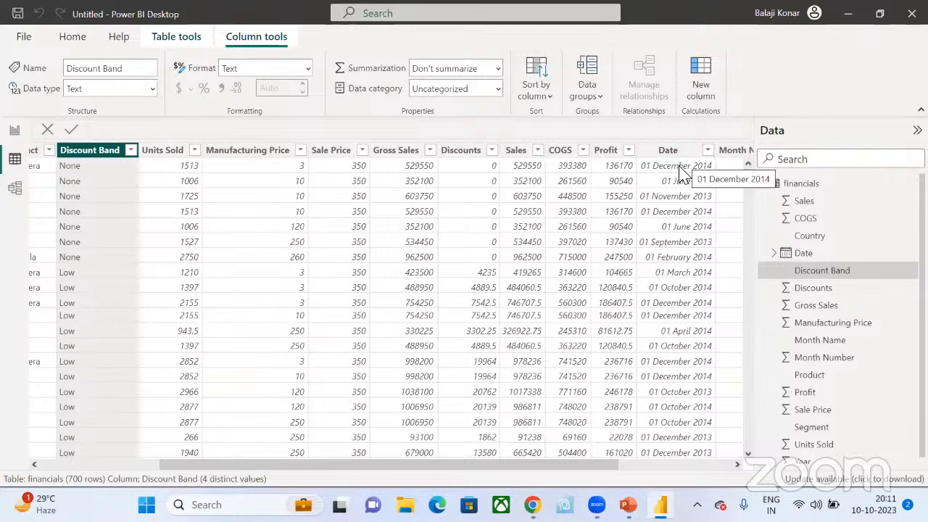
pyautogui.hscroll(3, 671, 178)
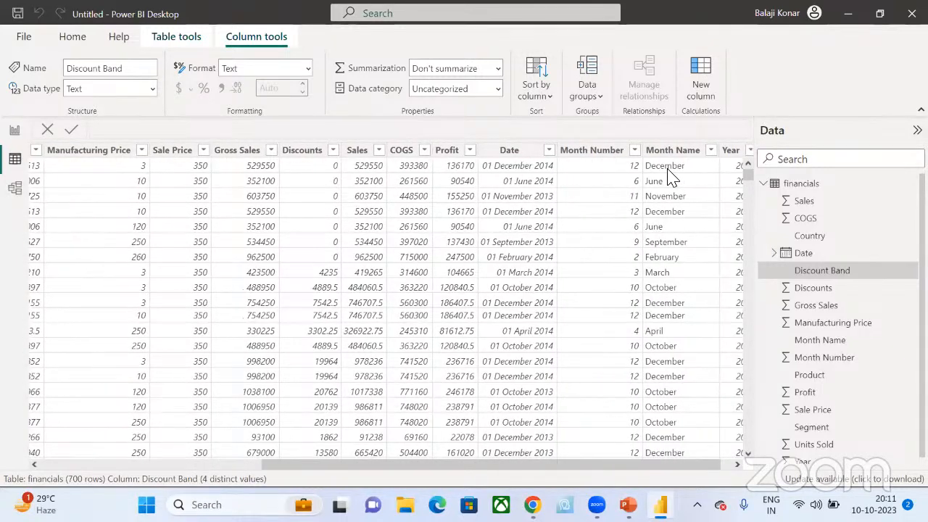
pyautogui.hscroll(1, 671, 178)
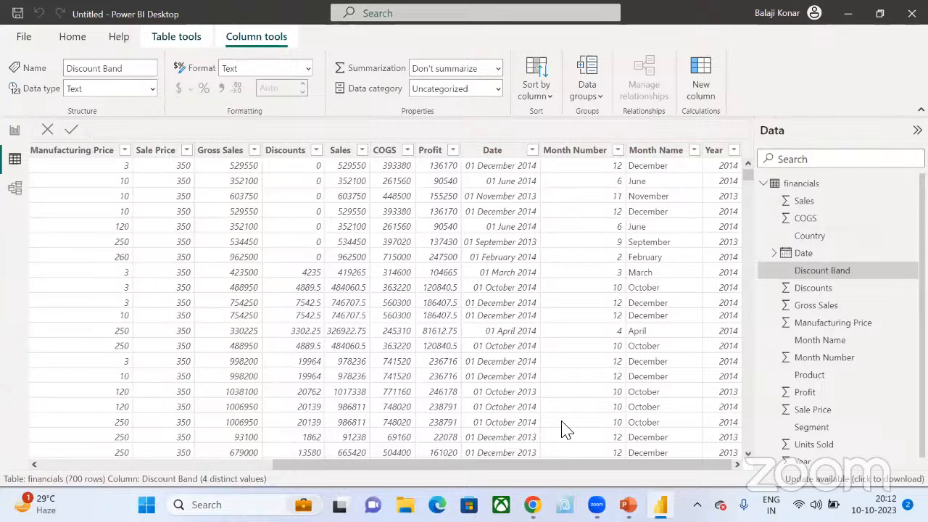
pyautogui.moveTo(309, 468); pyautogui.dragTo(133, 507)
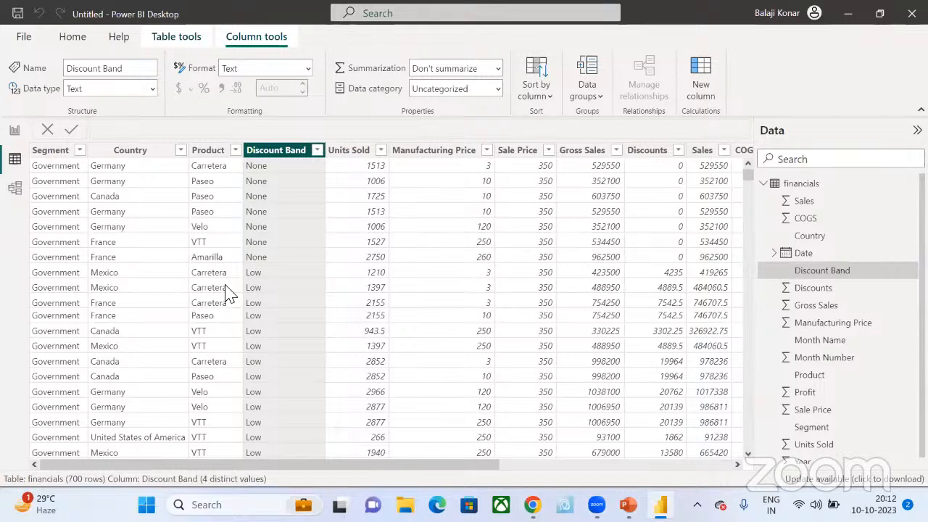
pyautogui.press('alt')
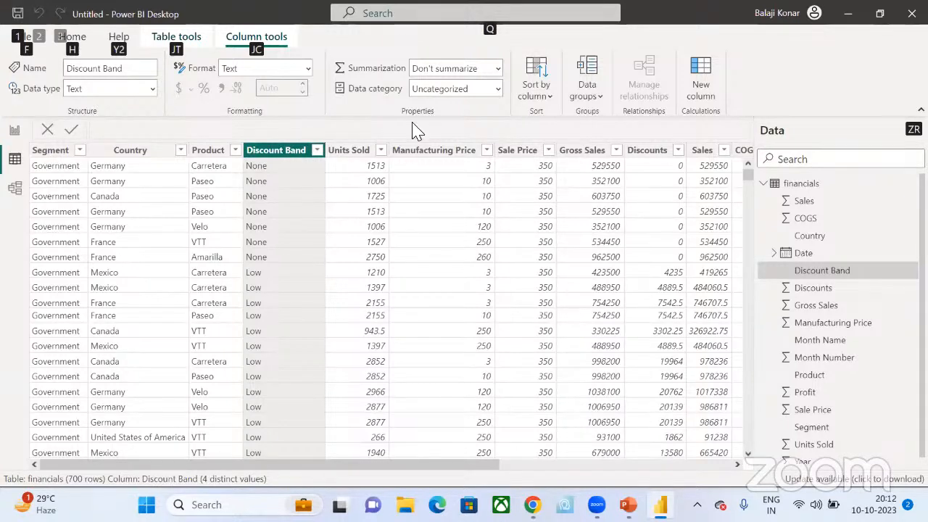
pyautogui.press('Escape')
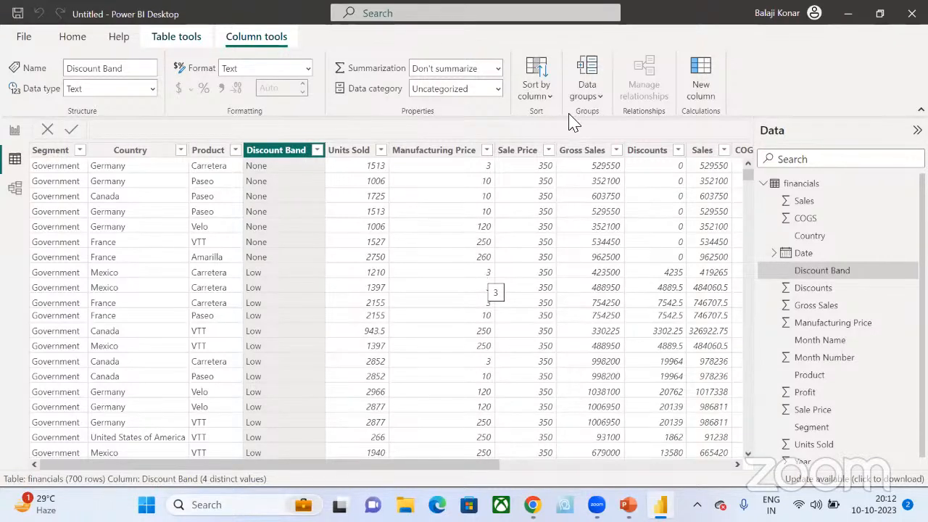
# Step: Compare the Report view with the Table view, and select the financials table to look at its data
pyautogui.click(13, 134)
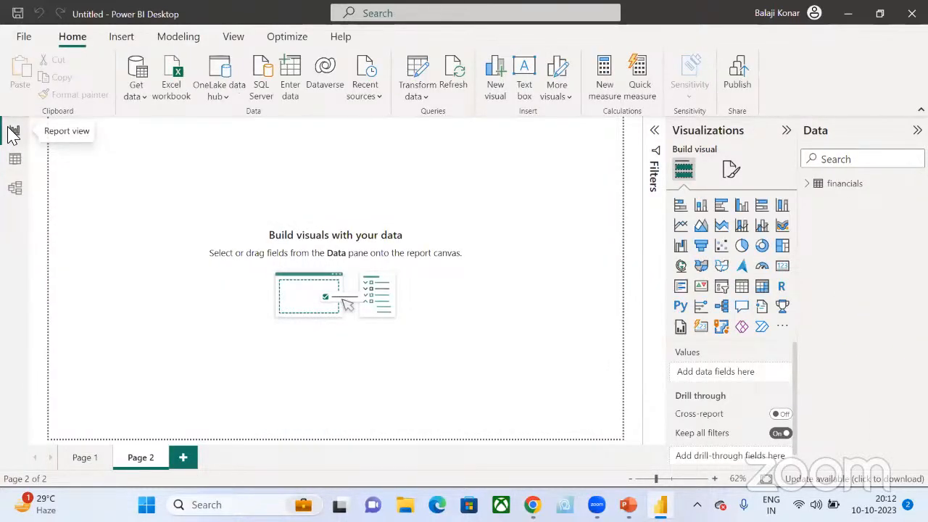
pyautogui.click(21, 164)
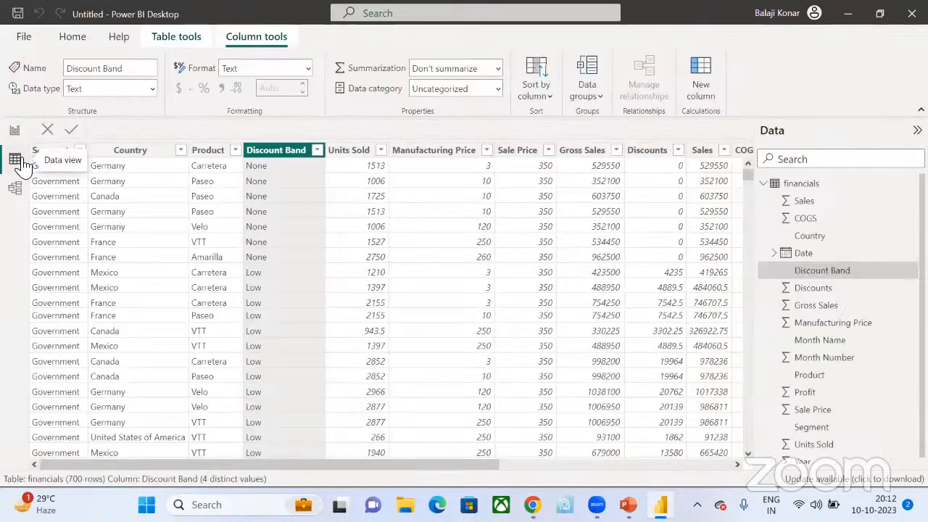
pyautogui.click(804, 186)
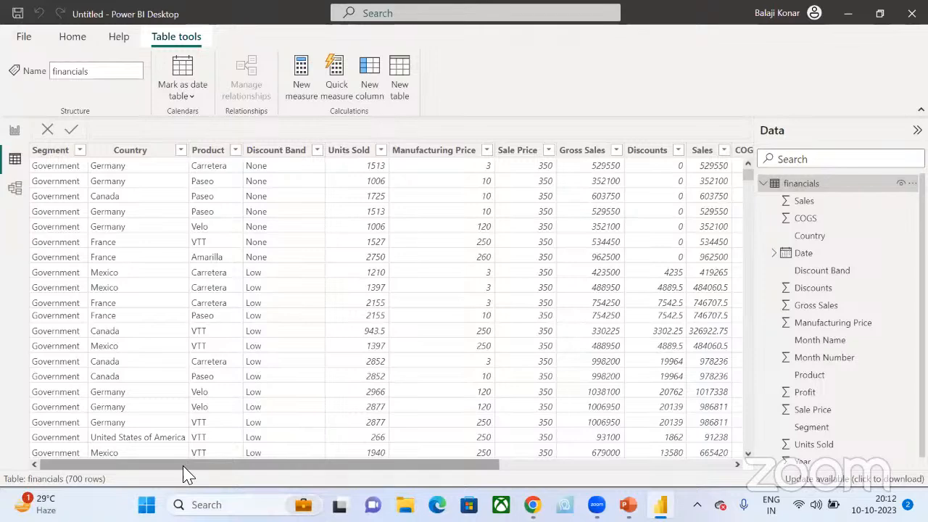
pyautogui.moveTo(183, 465)
pyautogui.mouseDown()
pyautogui.moveTo(416, 466)
pyautogui.moveTo(265, 454)
pyautogui.moveTo(186, 461)
pyautogui.mouseUp()
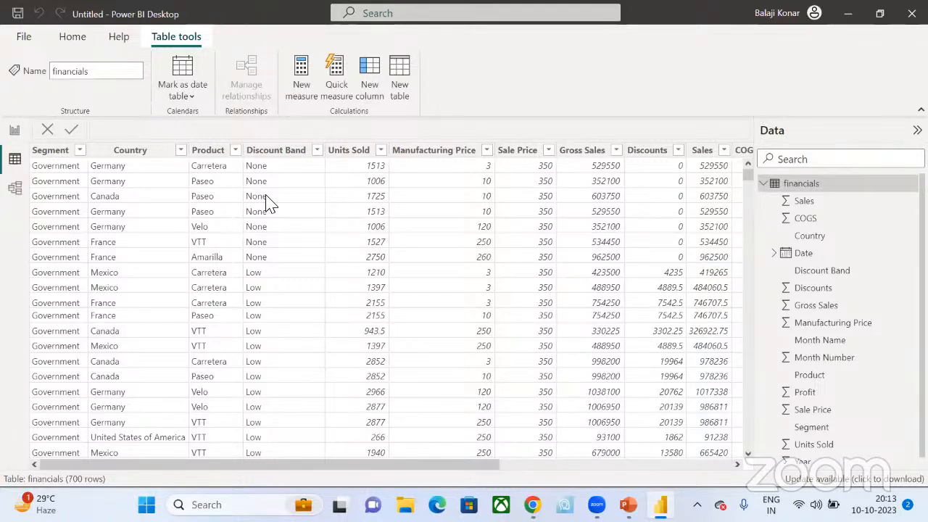
# Step: Try starting a new calculated column in the financials table, discard it, and return to the Home commands
pyautogui.click(87, 49)
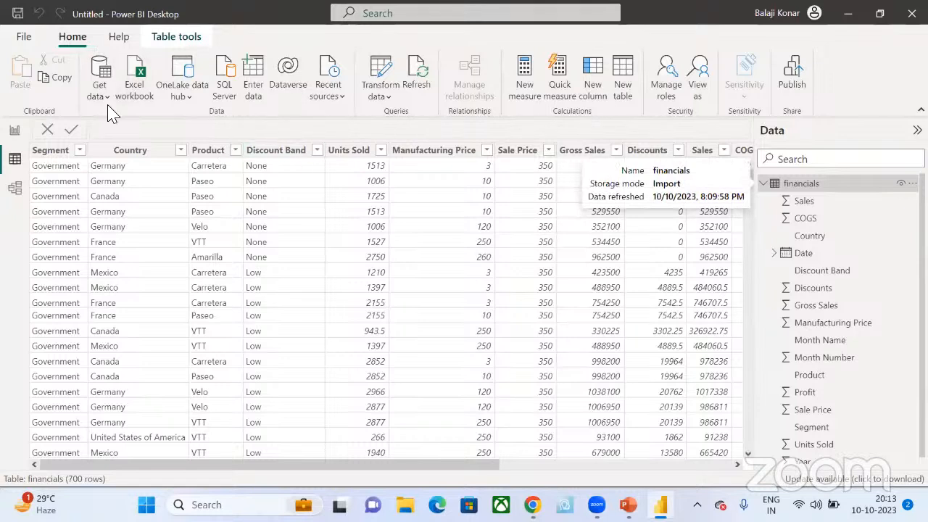
pyautogui.click(209, 152)
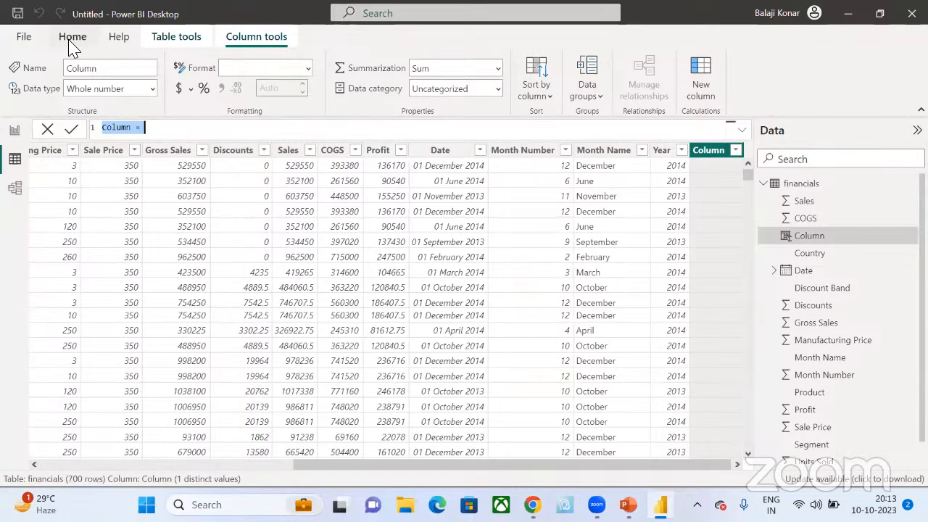
pyautogui.click(227, 240)
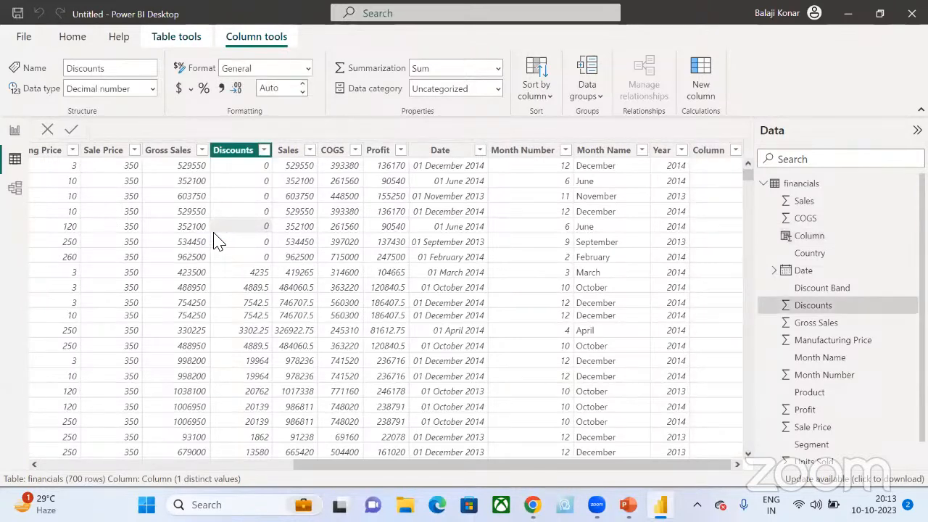
pyautogui.click(73, 40)
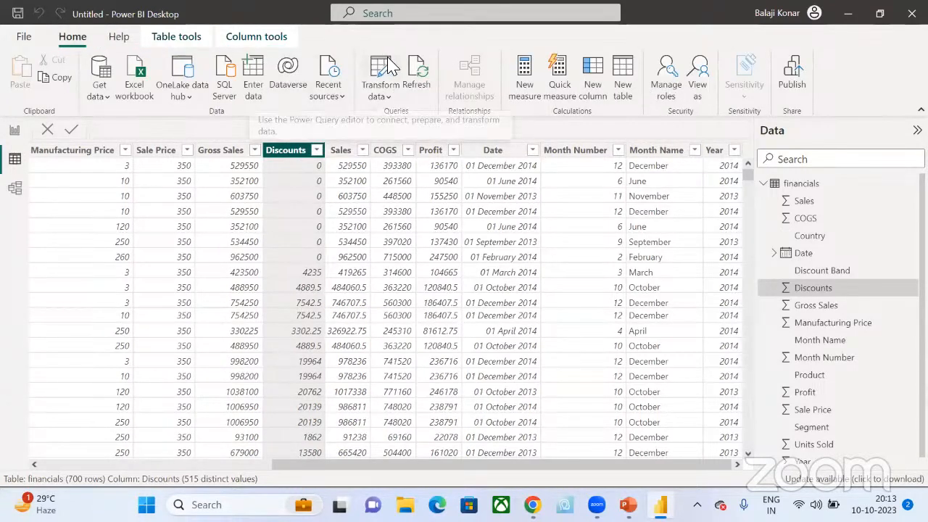
# Step: Open the financials table in the Power Query Editor, refresh its outdated preview, and bring the editor back to the front
pyautogui.click(390, 66)
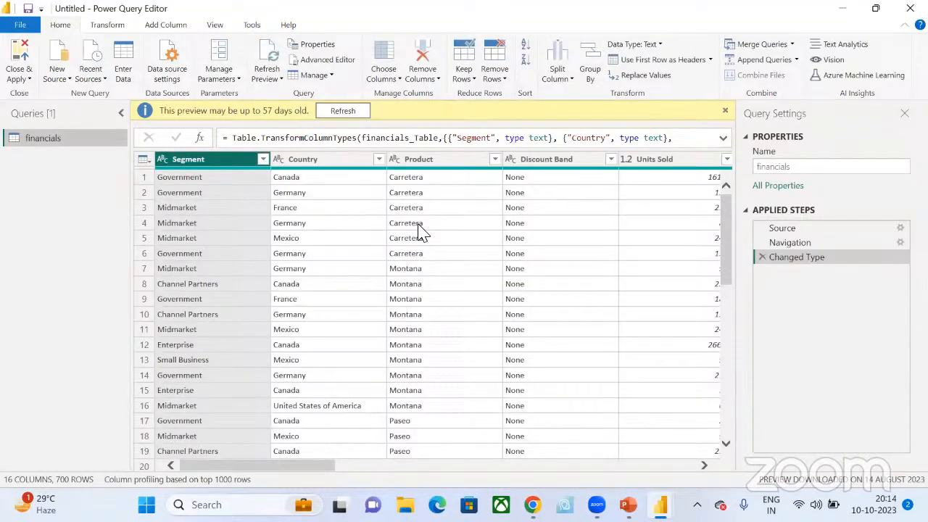
pyautogui.click(343, 110)
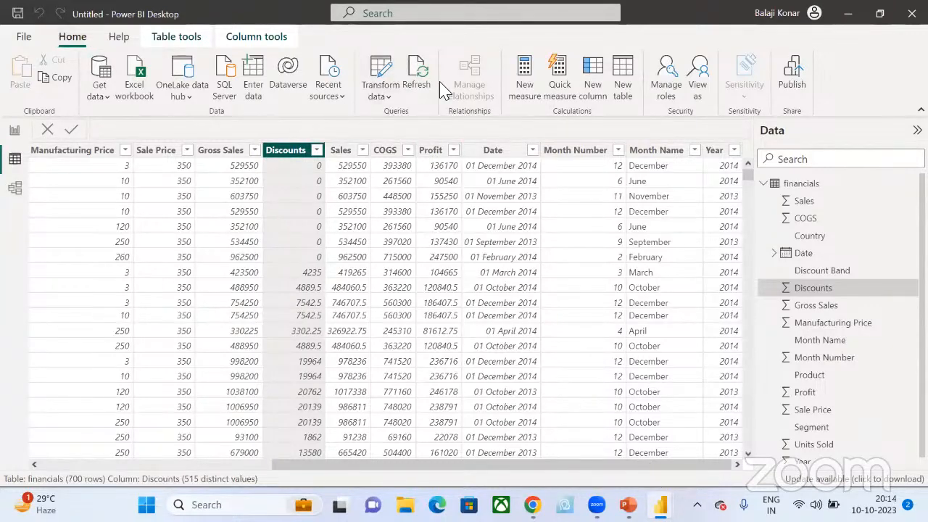
pyautogui.moveTo(660, 505)
pyautogui.click(738, 433)
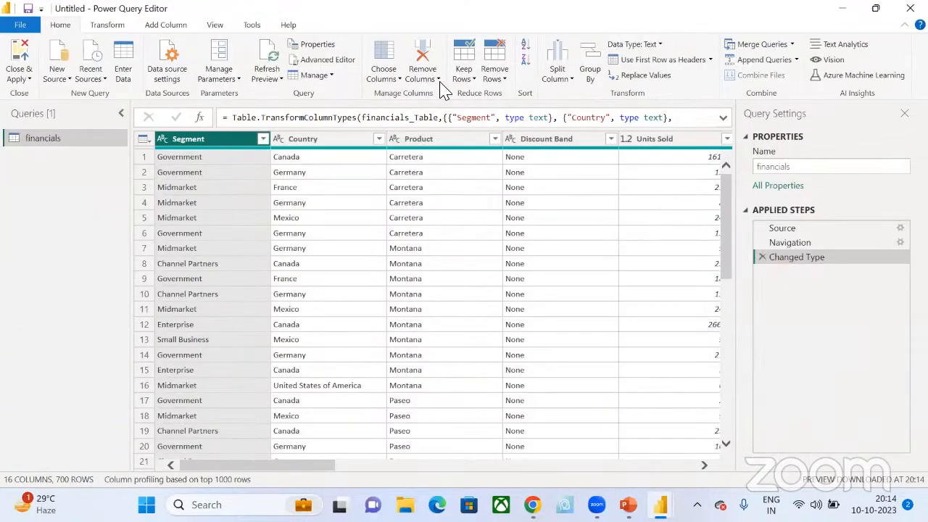
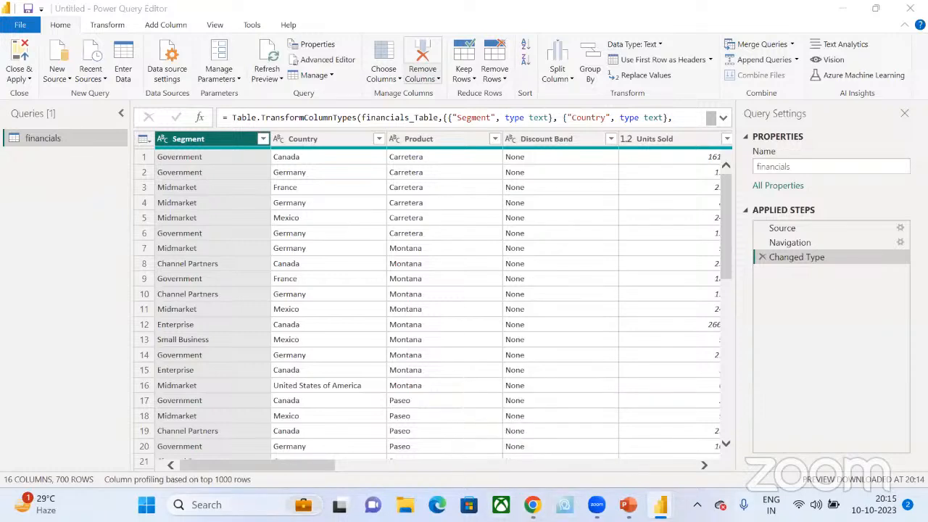
# Step: Launch Excel with a blank workbook, select cell B4, and close the screenshot image that covers the sheet
pyautogui.click(211, 504)
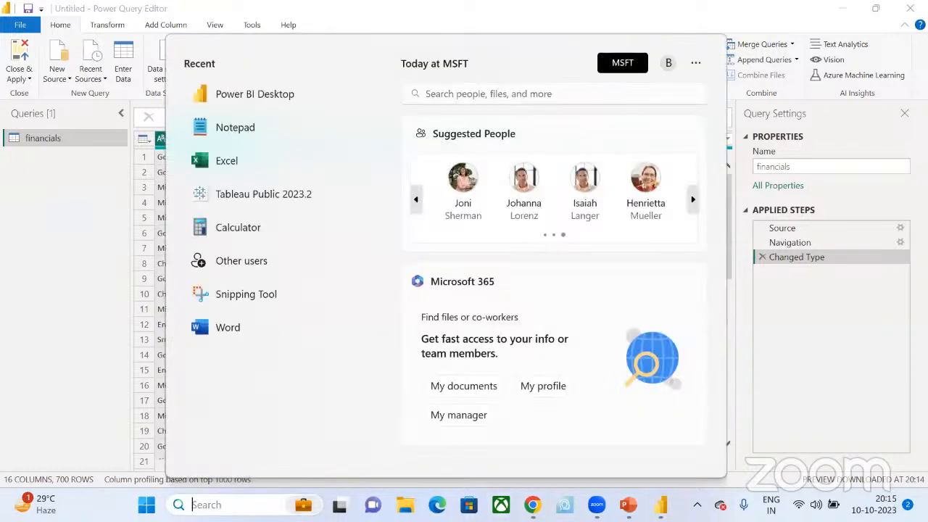
pyautogui.write('excel')
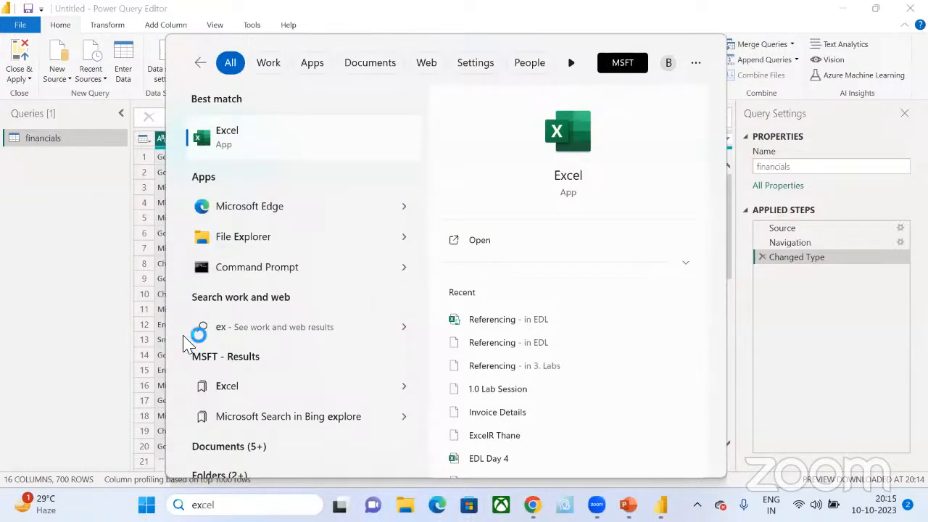
pyautogui.press('Return')
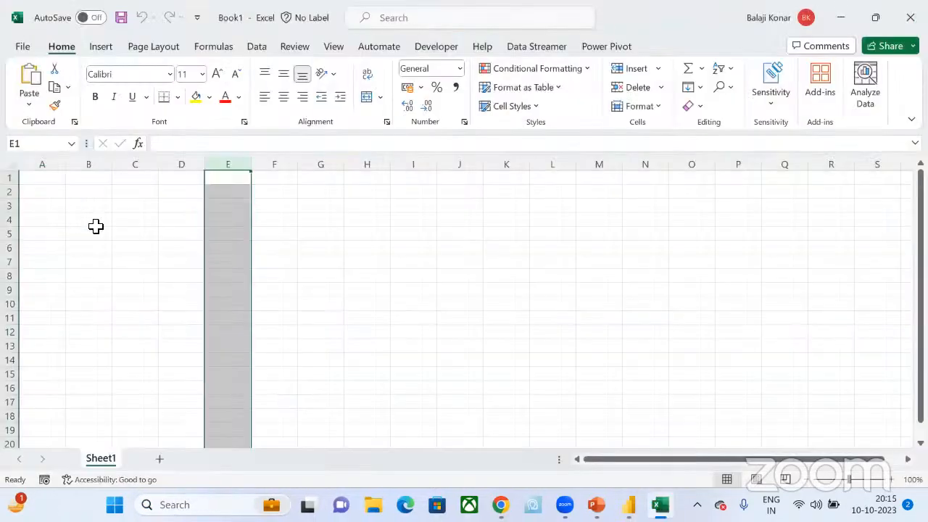
pyautogui.click(97, 225)
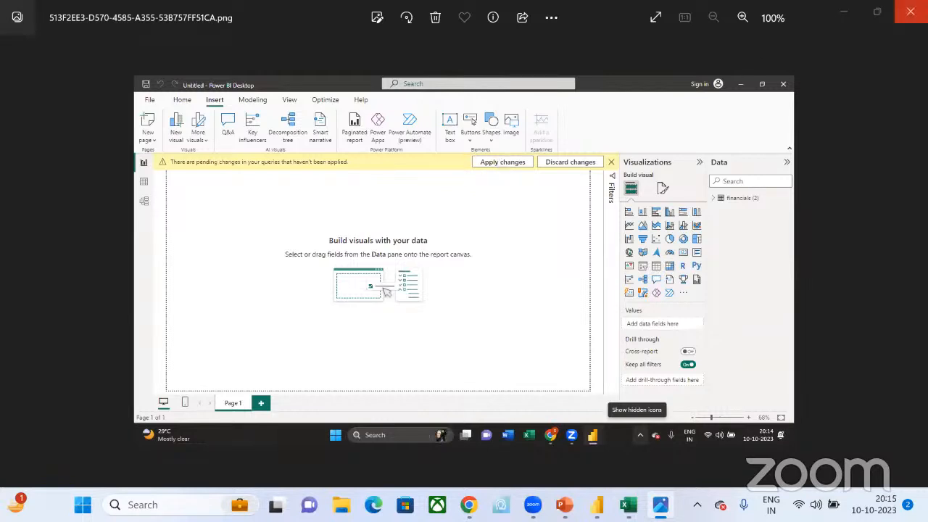
pyautogui.click(910, 11)
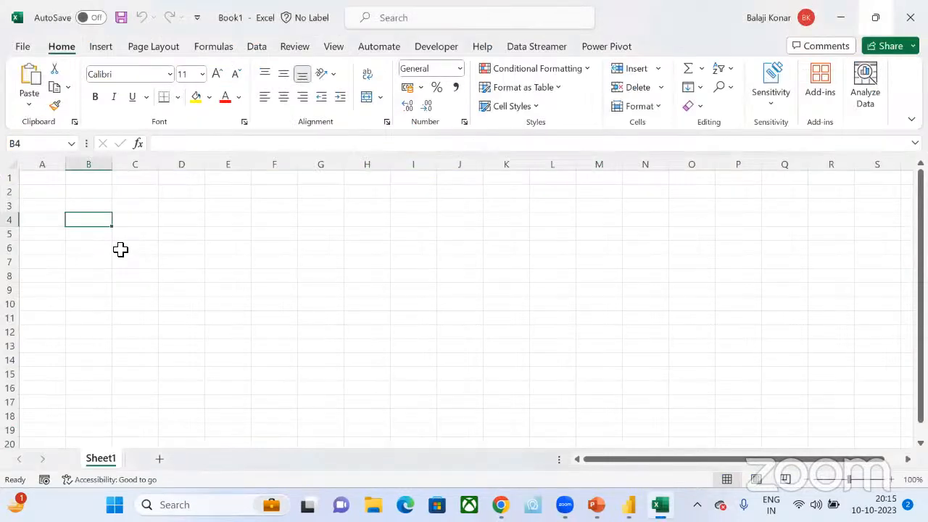
# Step: Enter "Power Query" in cell B4 and "ETL" in cell B6
pyautogui.write('Power Query')
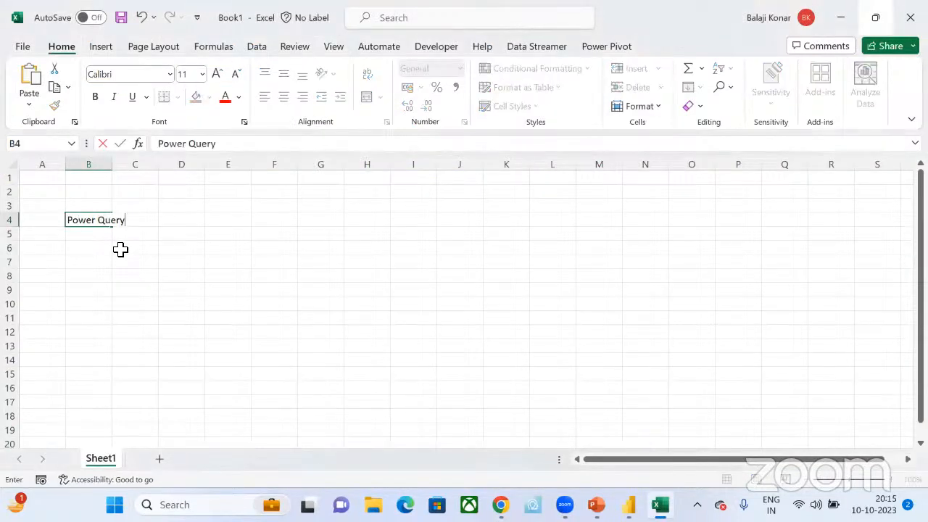
pyautogui.press('Return')
pyautogui.press('Return')
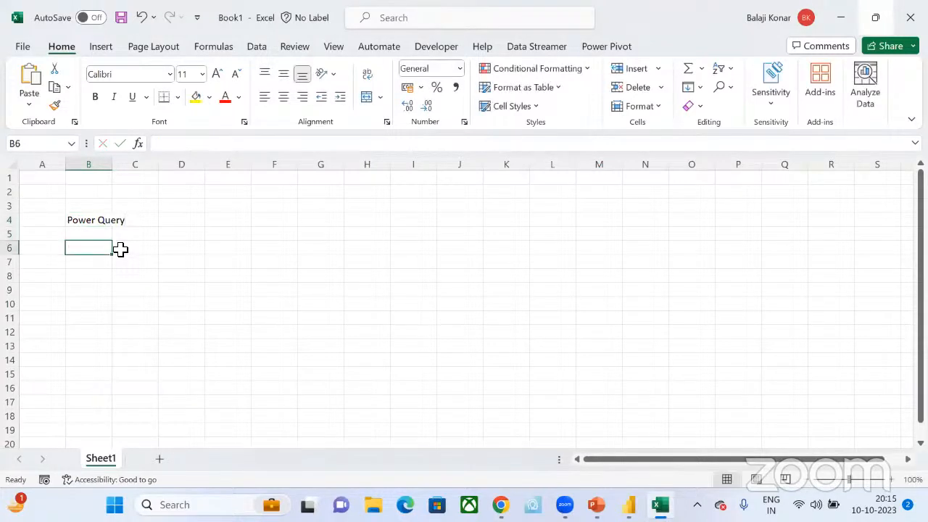
pyautogui.write('ETL')
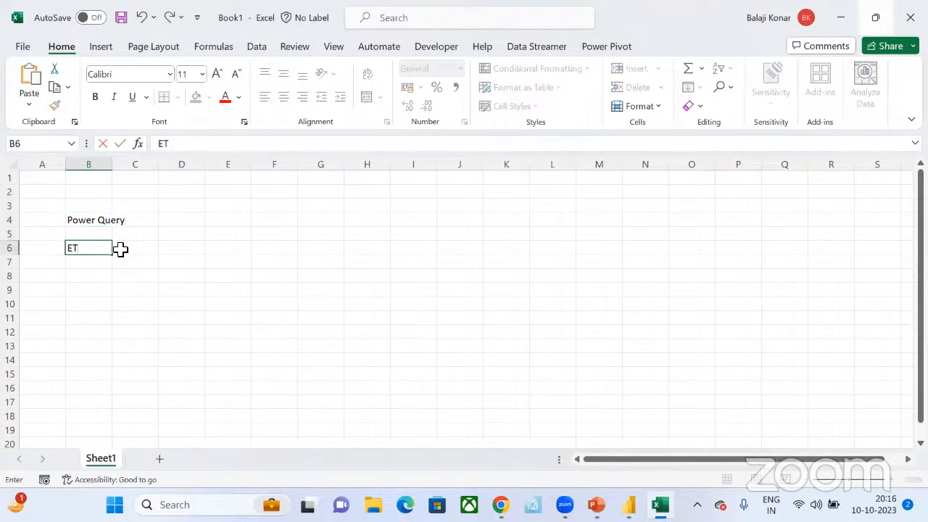
pyautogui.press('Return')
# Step: List "Extract", "Transform" and "Load" in cells D6 to D8 beside the ETL entry
pyautogui.press('Up')
pyautogui.press('Right')
pyautogui.press('Right')
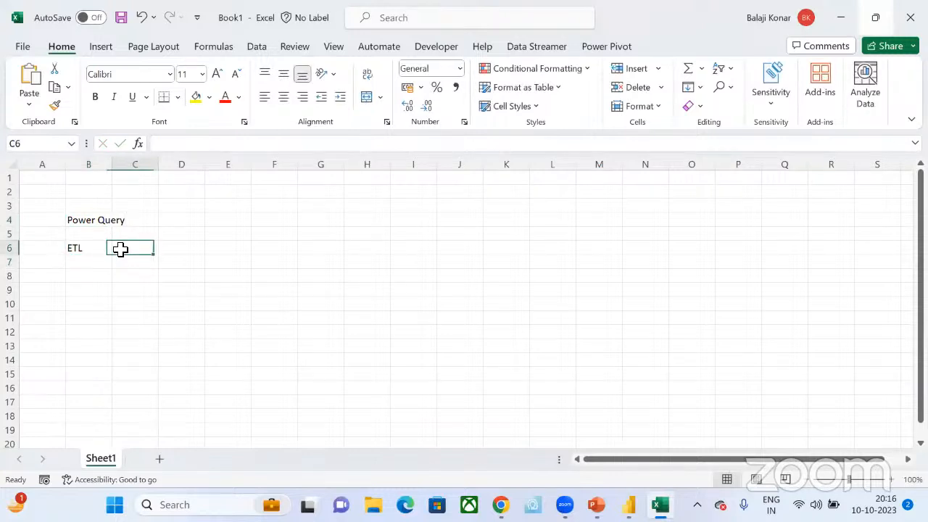
pyautogui.write('Extract')
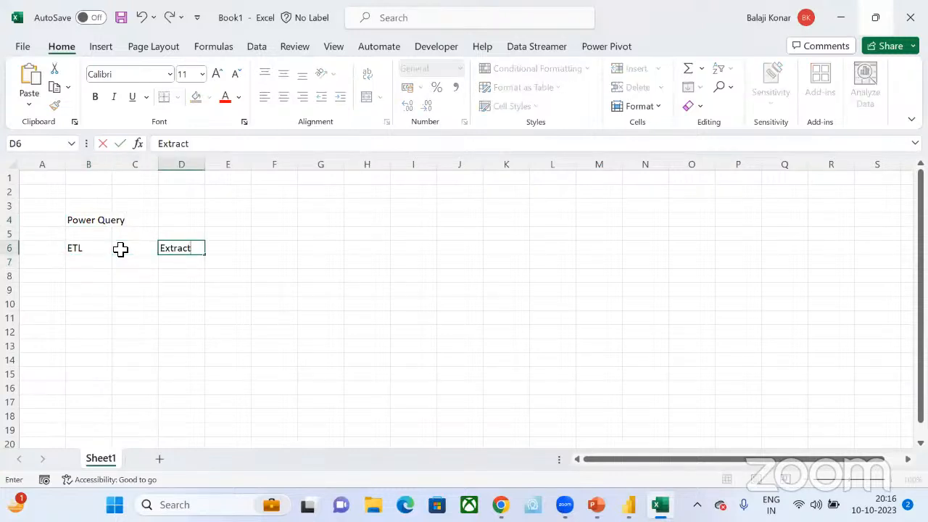
pyautogui.press('Return')
pyautogui.write('Tran')
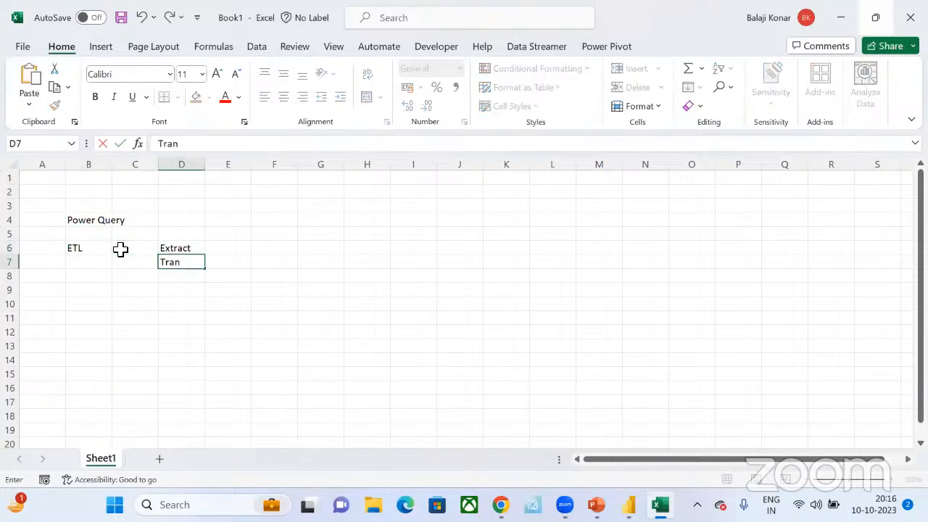
pyautogui.write('sform an')
pyautogui.press('BackSpace')
pyautogui.press('BackSpace')
pyautogui.press('BackSpace')
pyautogui.press('Return')
pyautogui.write('Load')
pyautogui.press('Return')
# Step: Enter the description "Extract data from Datasource" in cell E6 beside Extract
pyautogui.press('Up')
pyautogui.press('Up')
pyautogui.press('Up')
pyautogui.press('Right')
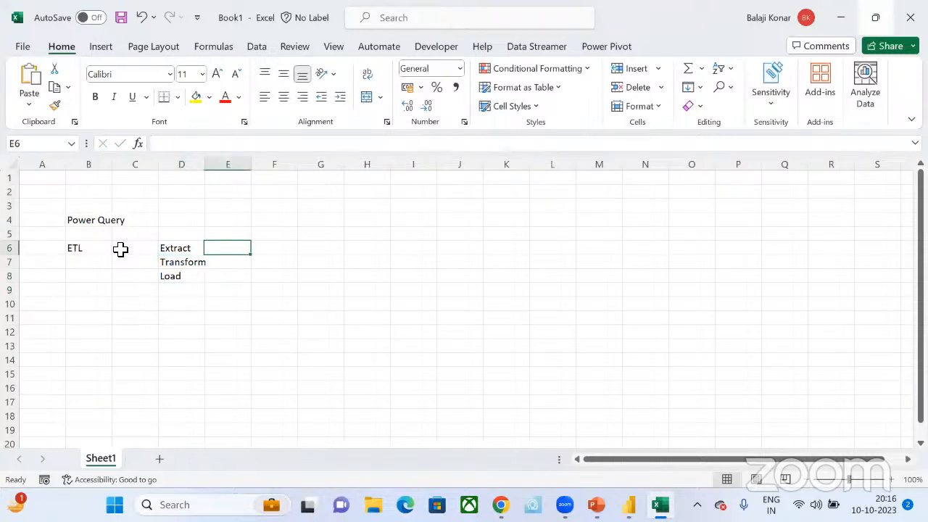
pyautogui.write('E')
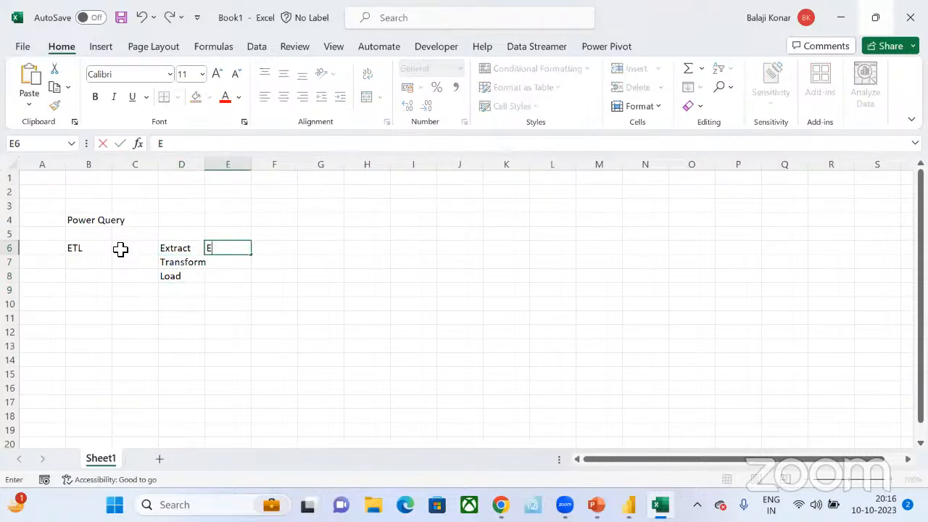
pyautogui.write('xtract data fr')
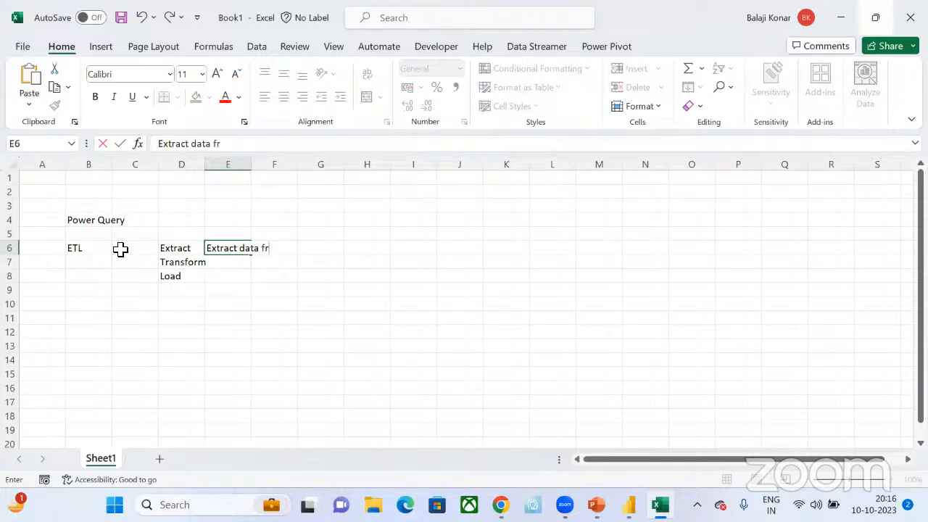
pyautogui.write('om Datasource')
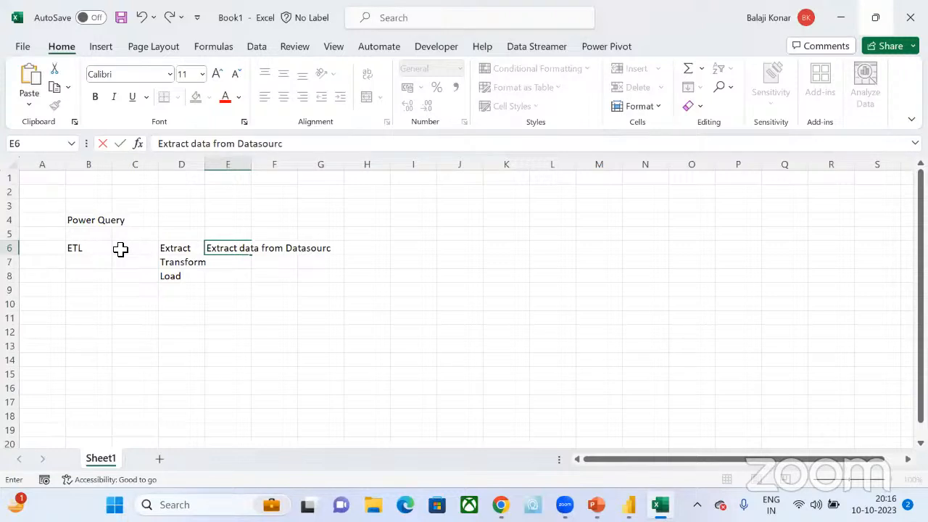
pyautogui.press('Return')
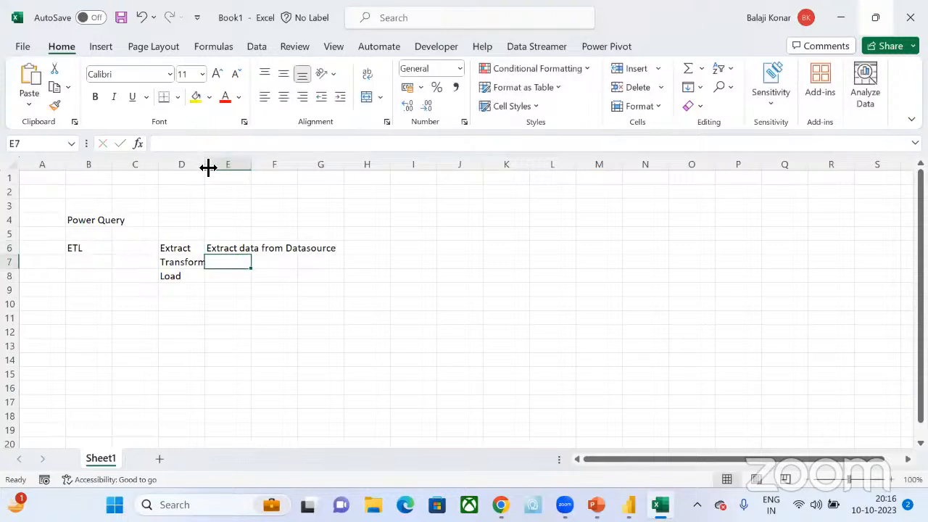
# Step: Widen column D slightly to fit its text and enter "Data Cleaning" in cell E7 beside Transform
pyautogui.moveTo(208, 167); pyautogui.dragTo(210, 167)
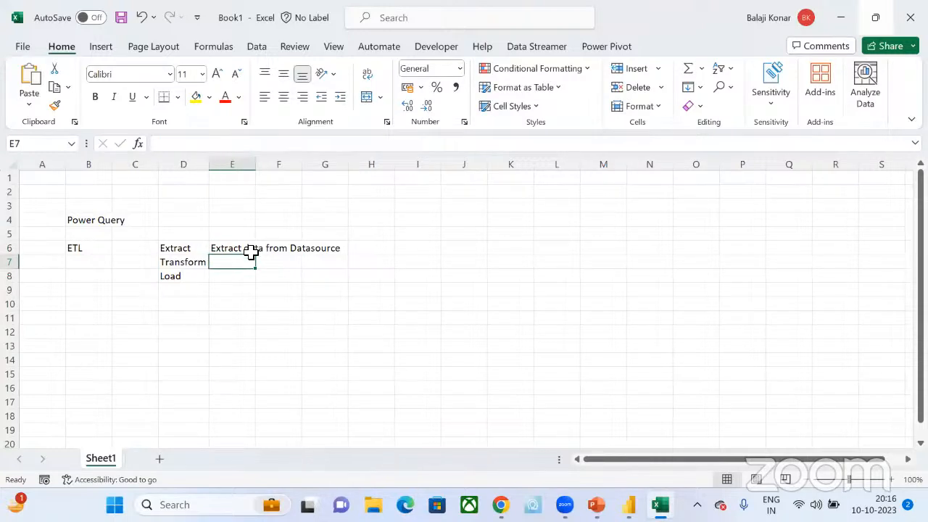
pyautogui.write('Data Cleaning')
pyautogui.press('Return')
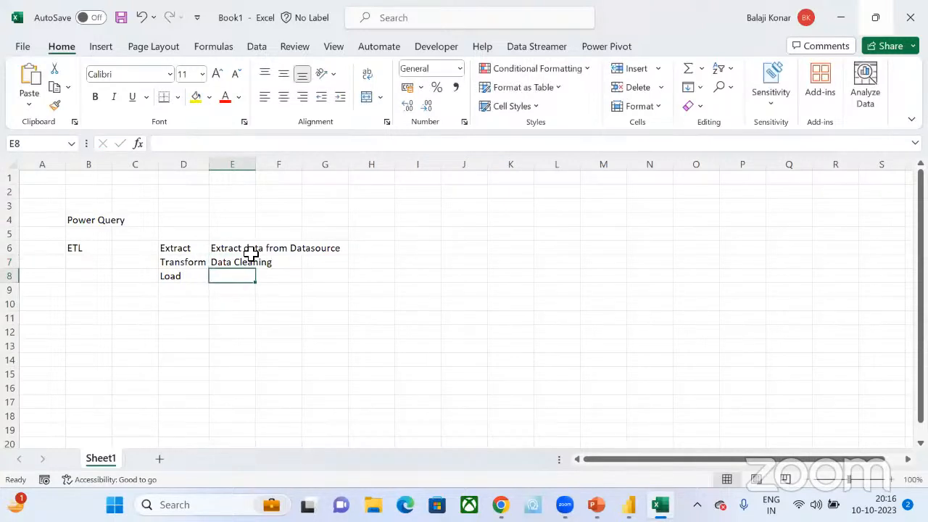
# Step: Enter the description "Load to Power Bi" in cell E8 beside Load
pyautogui.click(238, 252)
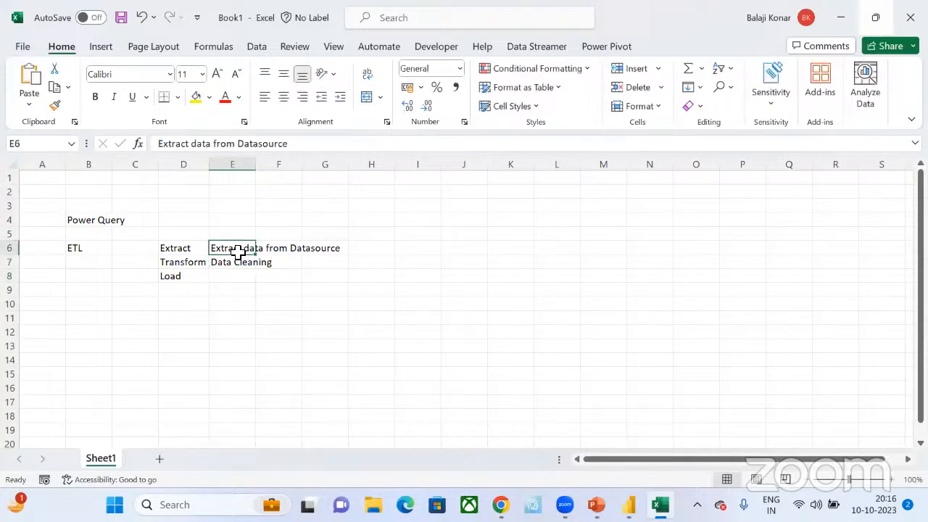
pyautogui.press('Down')
pyautogui.press('Down')
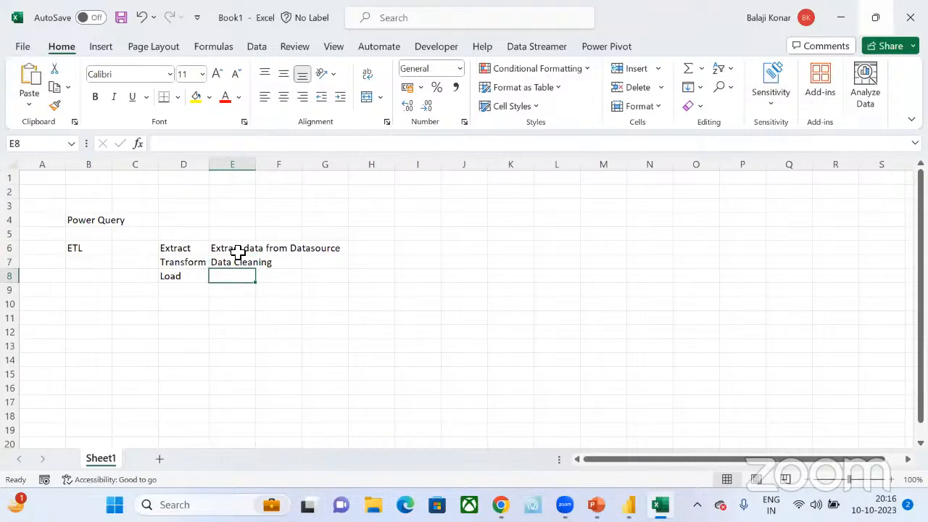
pyautogui.write('Load to Po')
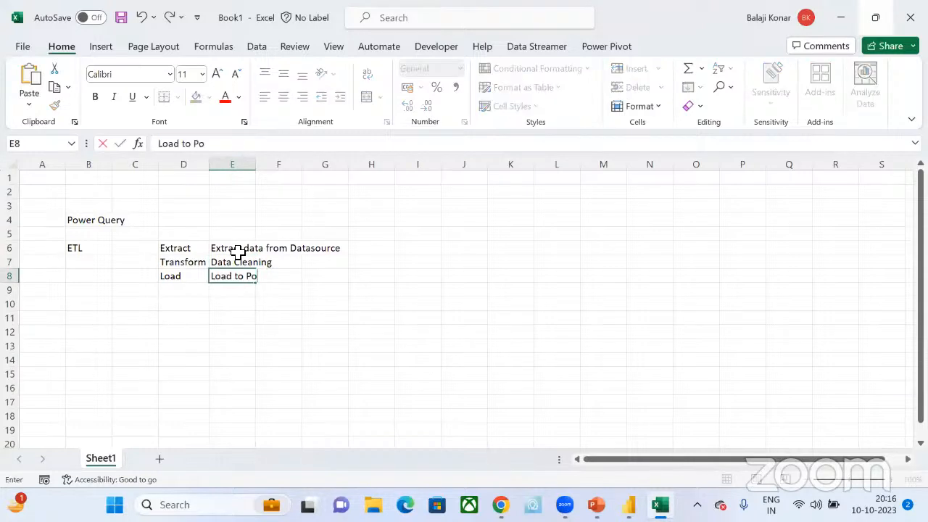
pyautogui.write('wer Bi')
pyautogui.press('Return')
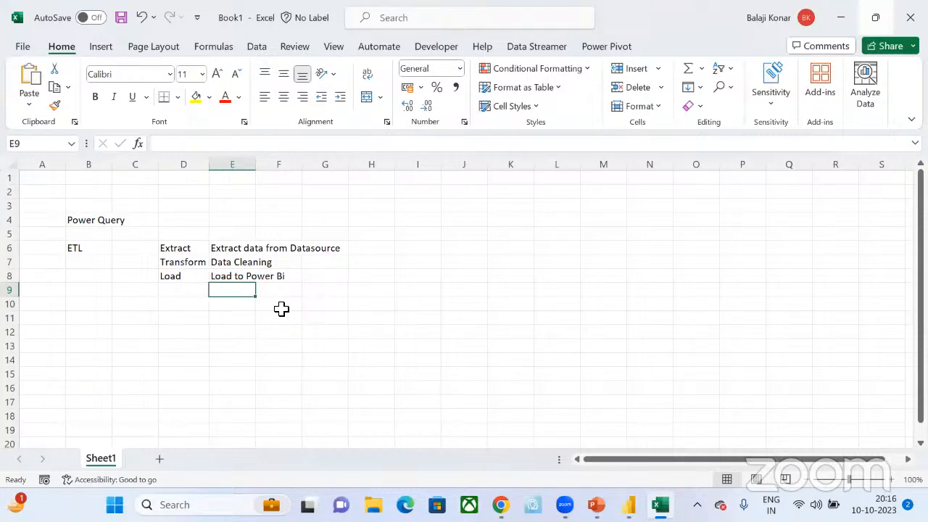
# Step: Switch back to the Power Query Editor and view the data type options of the Segment column without changing its type
pyautogui.hotkey('alt', 'Tab')
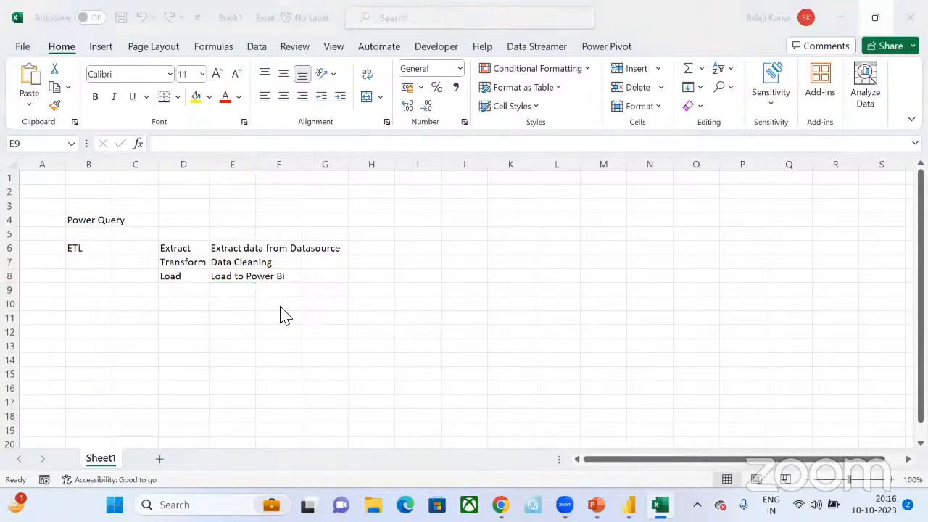
pyautogui.hotkey('alt', 'Tab')
pyautogui.hotkey('alt', 'Tab')
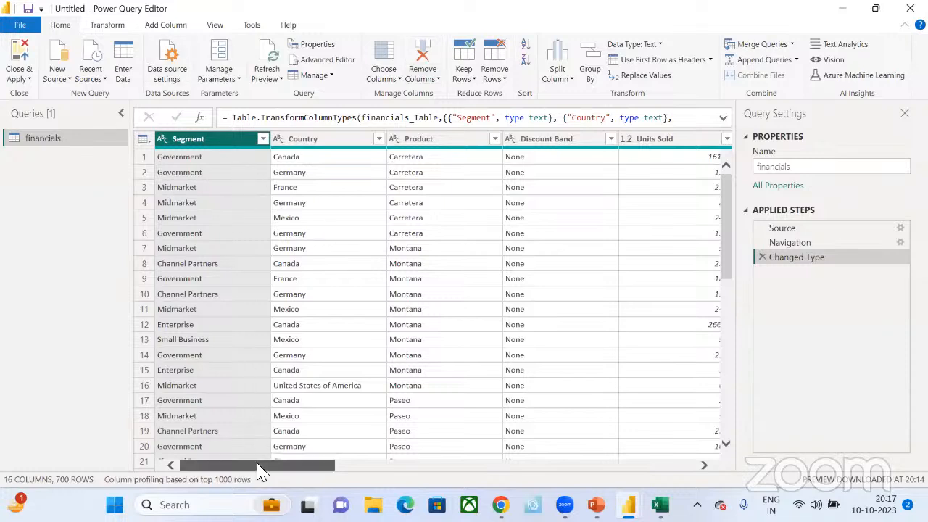
pyautogui.moveTo(340, 470); pyautogui.dragTo(260, 478)
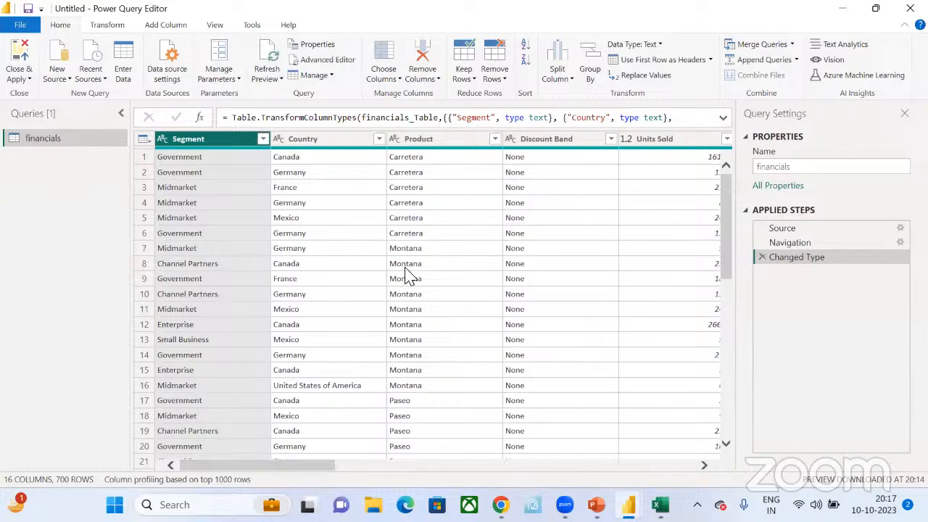
pyautogui.click(163, 139)
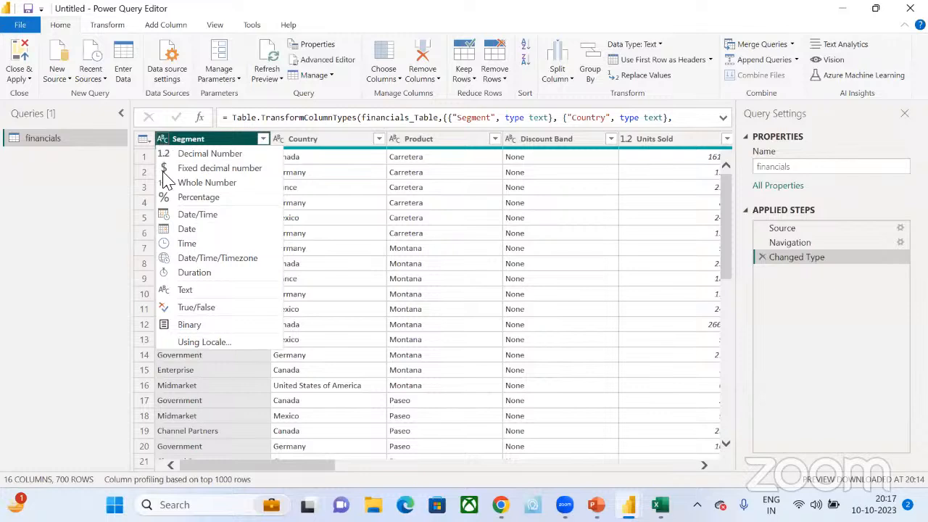
pyautogui.click(317, 466)
# Step: Change the Manufacturing Price column's data type to Decimal Number, adding the conversion as a new step
pyautogui.click(346, 465)
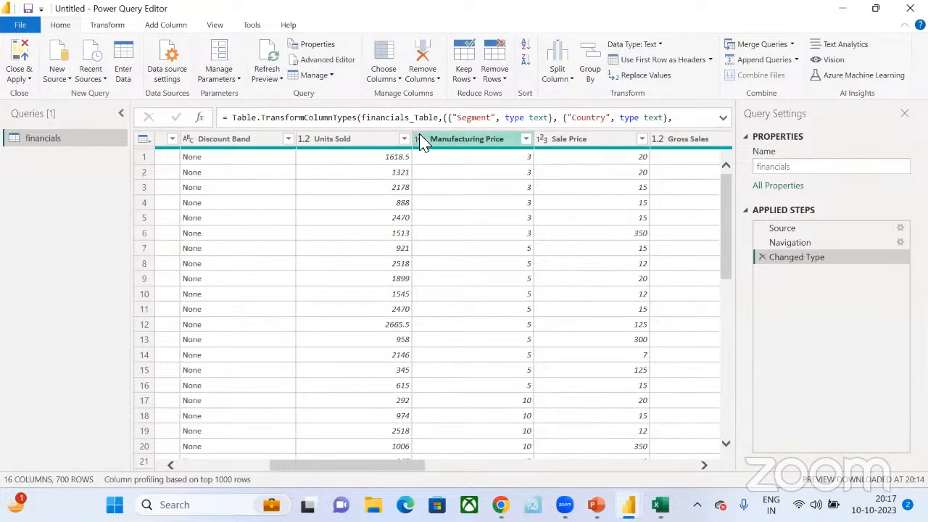
pyautogui.click(422, 141)
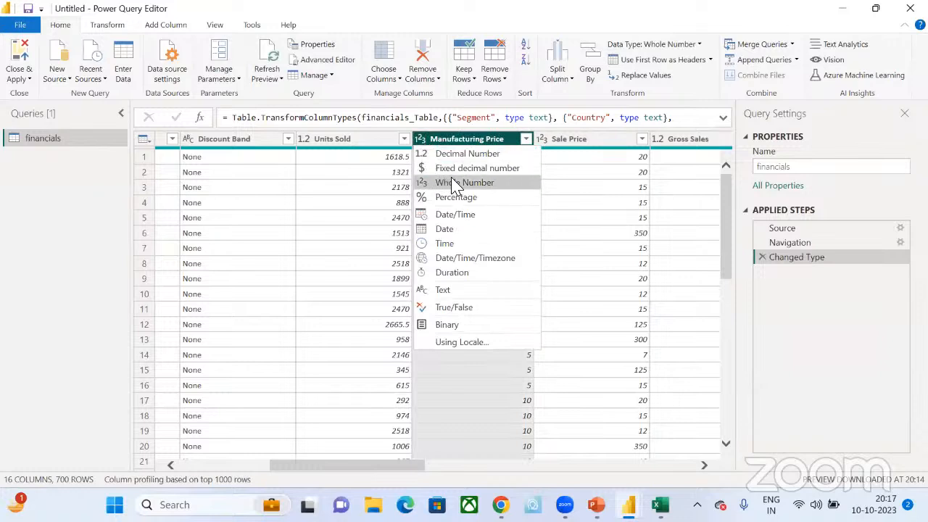
pyautogui.click(459, 156)
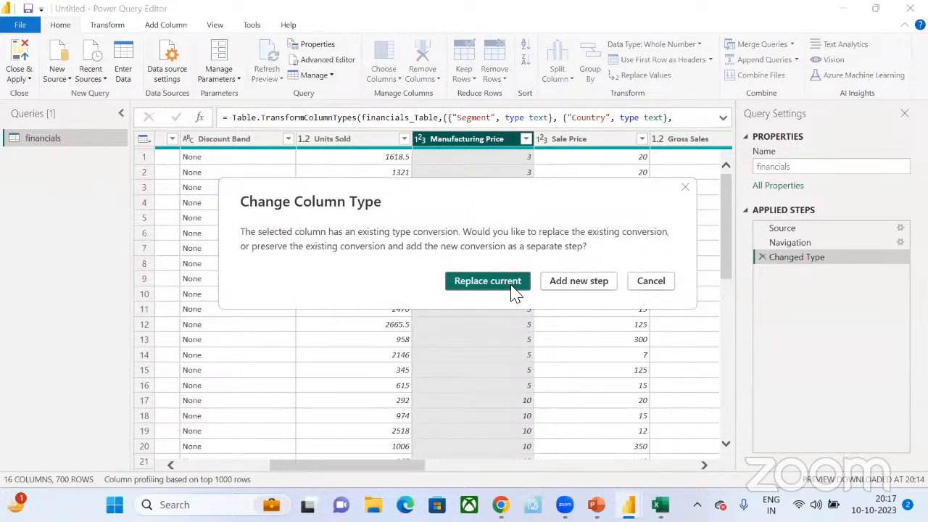
pyautogui.click(555, 281)
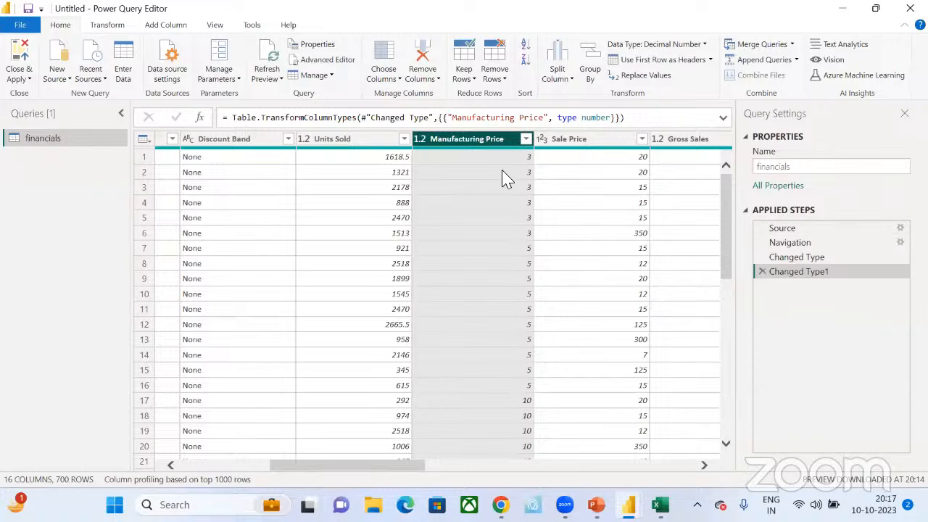
# Step: Change the Sale Price column's data type to Decimal Number and expand the formula bar to show the whole formula
pyautogui.click(543, 139)
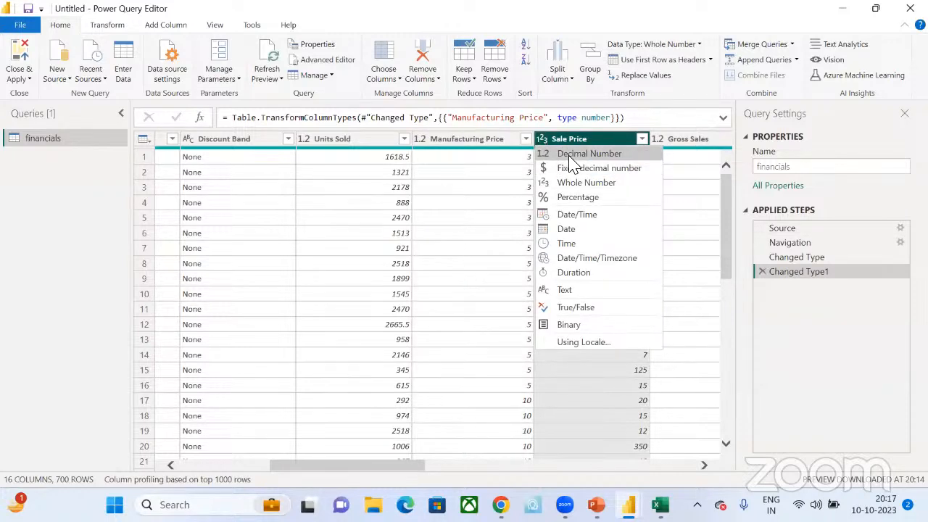
pyautogui.click(572, 157)
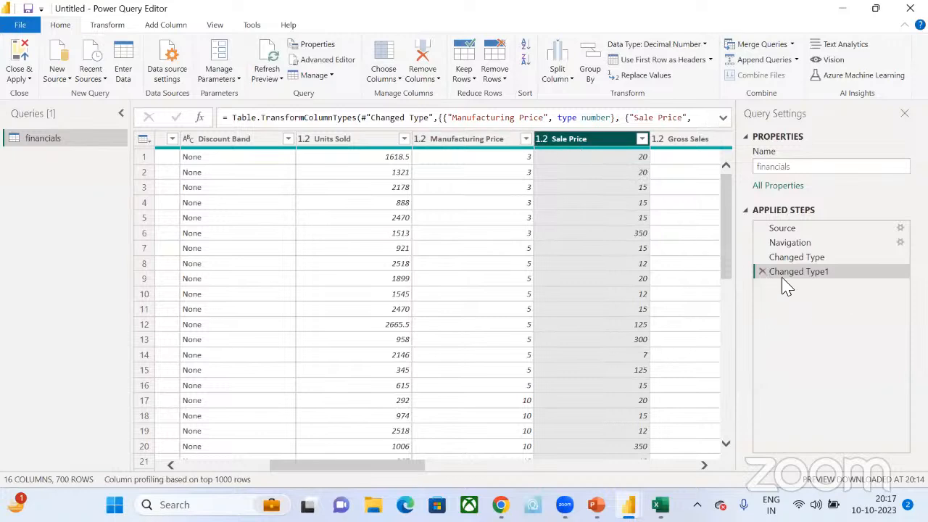
pyautogui.click(723, 120)
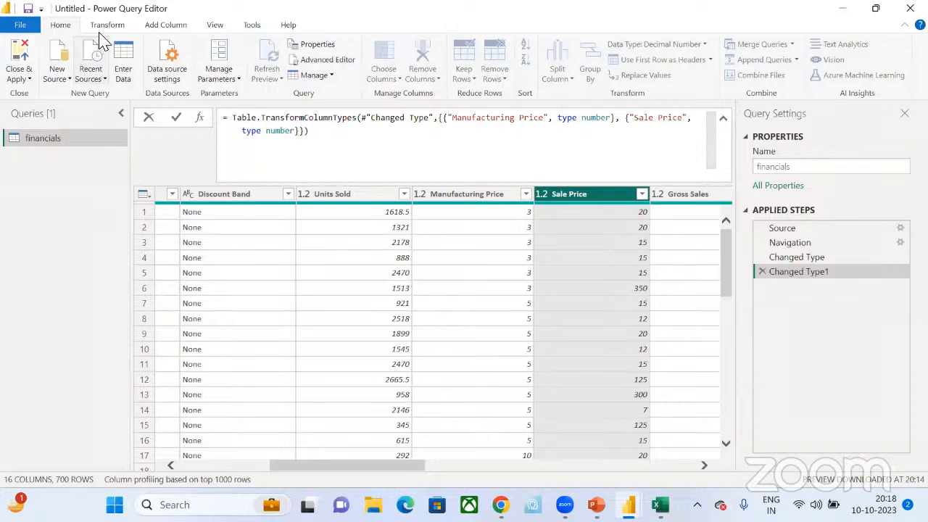
# Step: View the data type options of the Segment column again without choosing another type
pyautogui.click(329, 468)
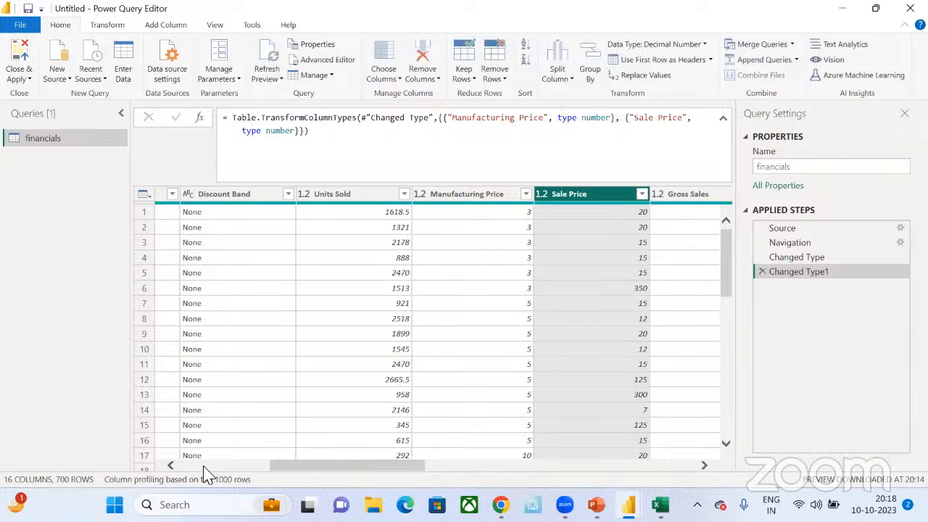
pyautogui.moveTo(287, 470); pyautogui.dragTo(153, 458)
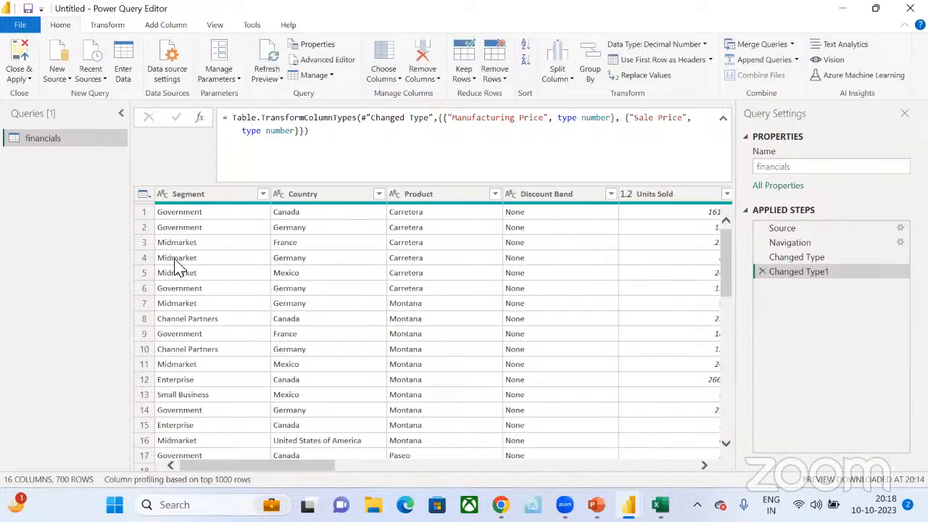
pyautogui.click(162, 193)
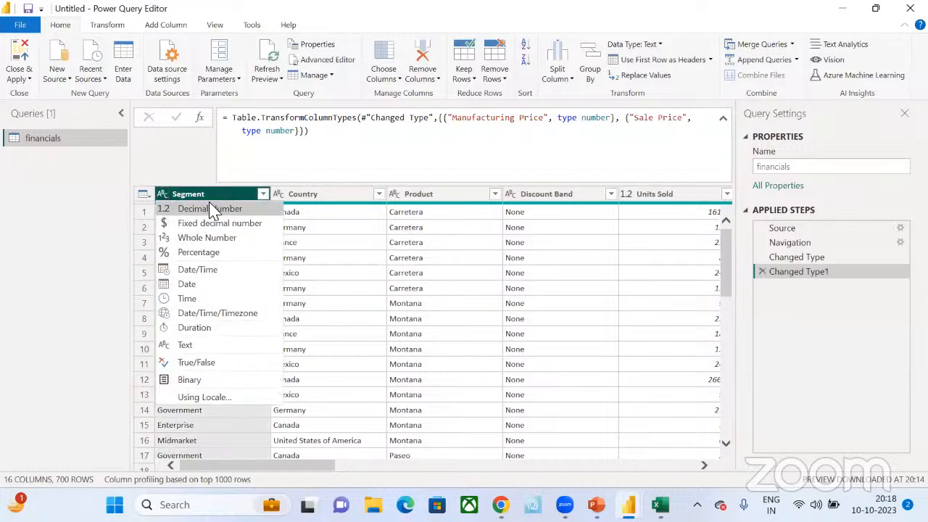
pyautogui.click(15, 239)
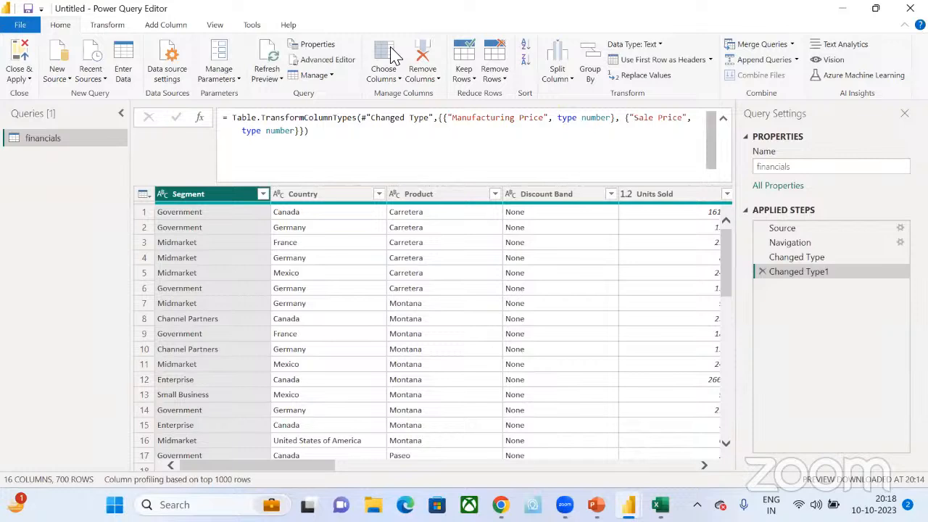
# Step: Collapse the formula bar and delete the Changed Type1 and Changed Type steps from the financials query
pyautogui.click(723, 119)
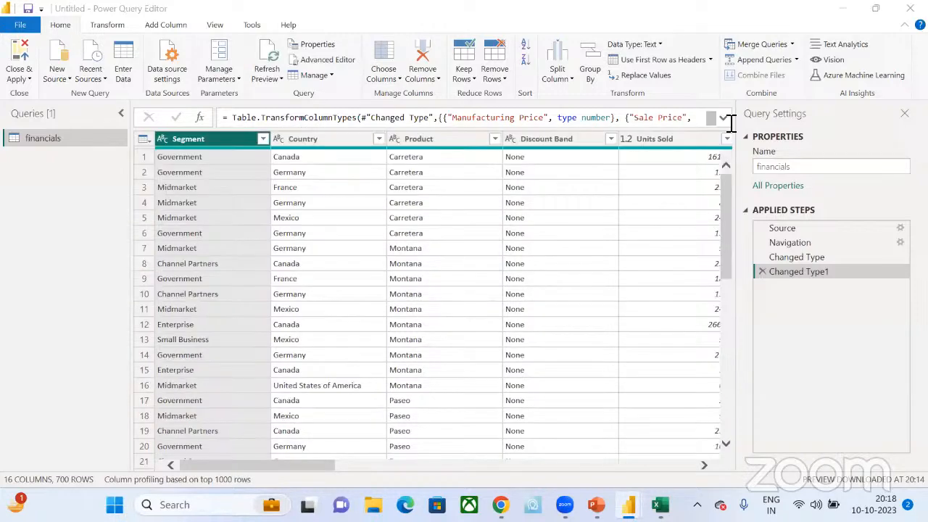
pyautogui.click(762, 271)
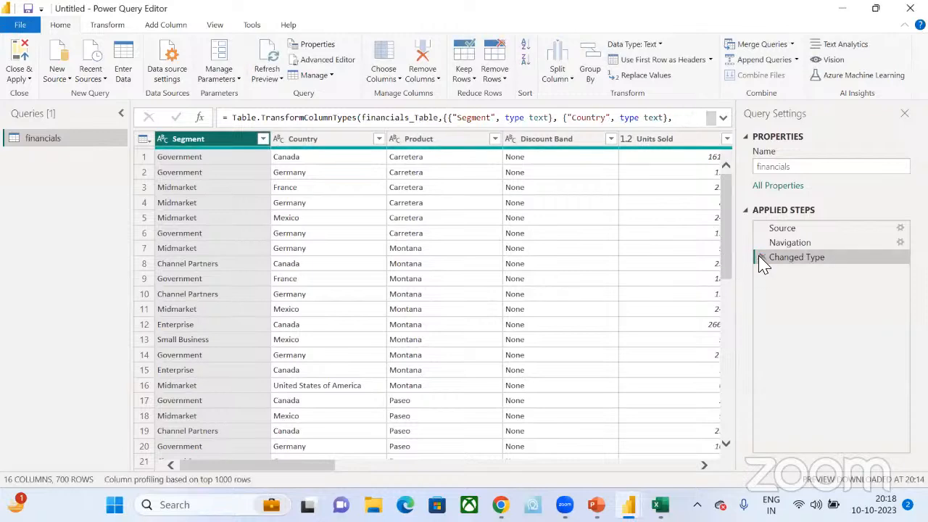
pyautogui.click(762, 257)
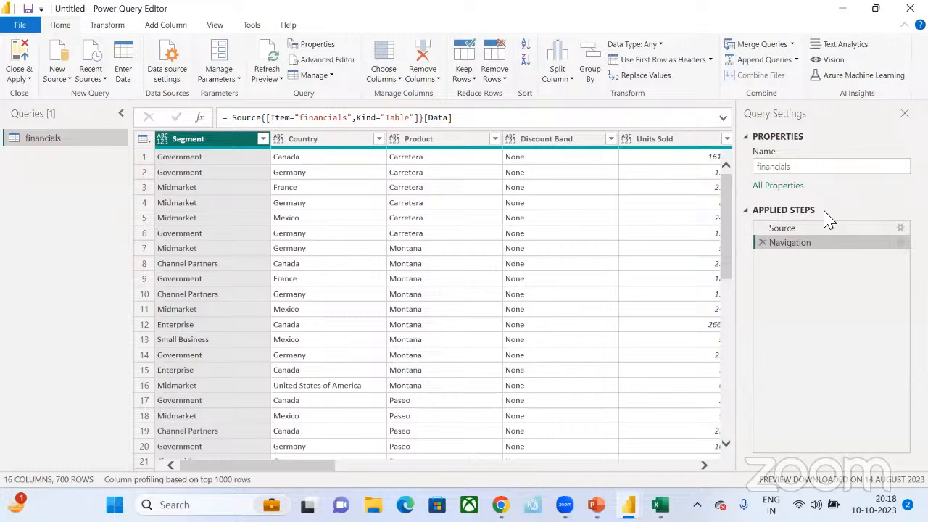
# Step: Inspect the Source step's Excel Workbook settings, highlighting SampleData\Financial Sample.xlsx in the file path, and accept them as they are
pyautogui.click(806, 230)
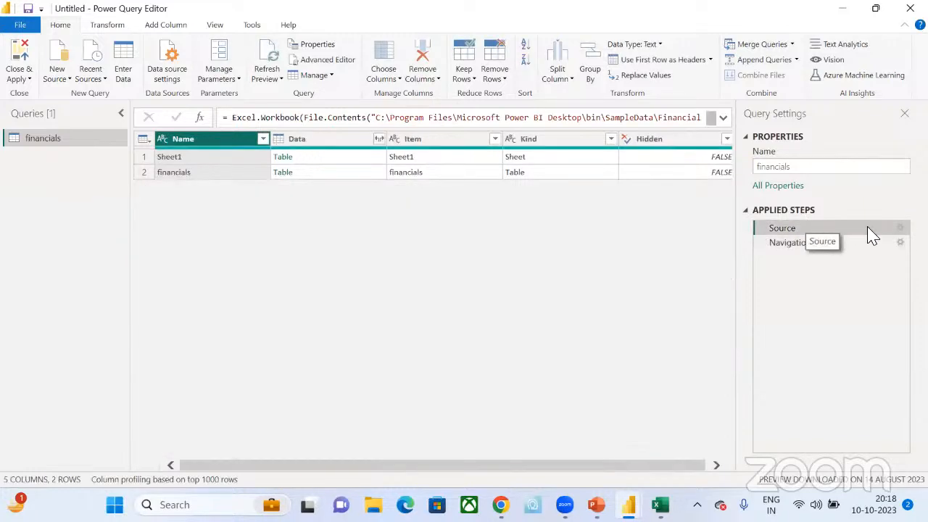
pyautogui.doubleClick(819, 232)
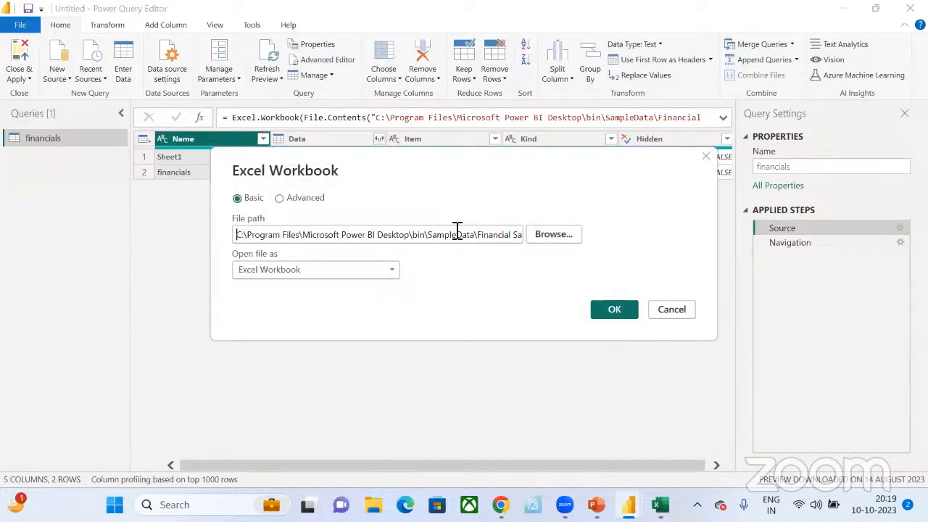
pyautogui.moveTo(428, 234); pyautogui.dragTo(555, 257)
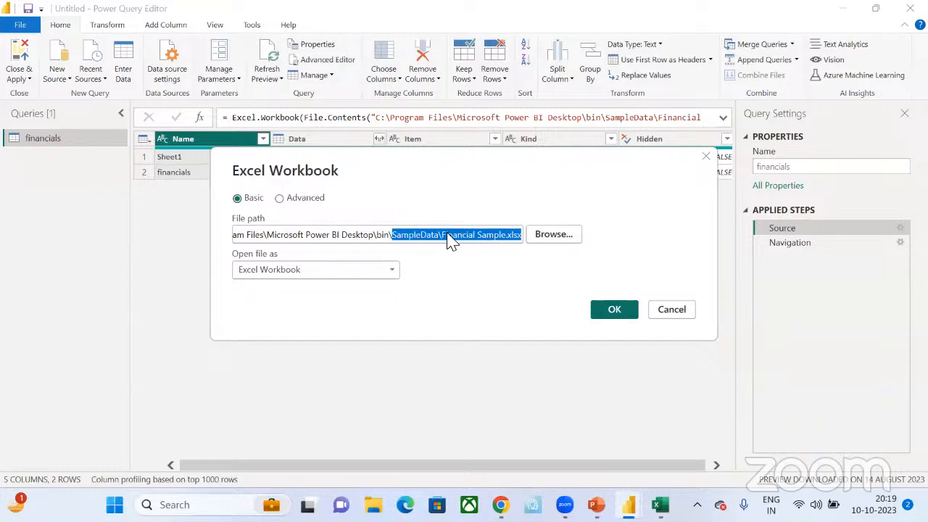
pyautogui.click(616, 319)
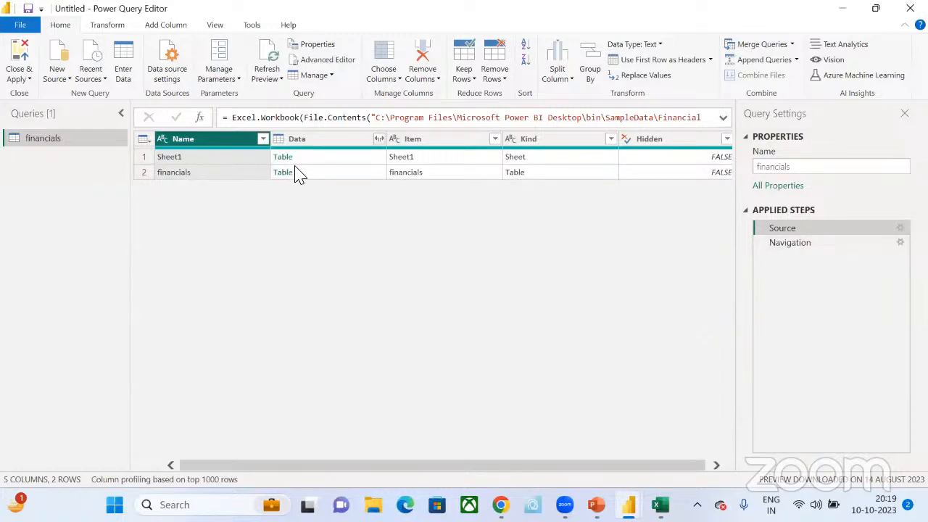
# Step: From the Navigation step, set the data type of the Segment, Country, Product and Discount Band columns to Text
pyautogui.click(794, 248)
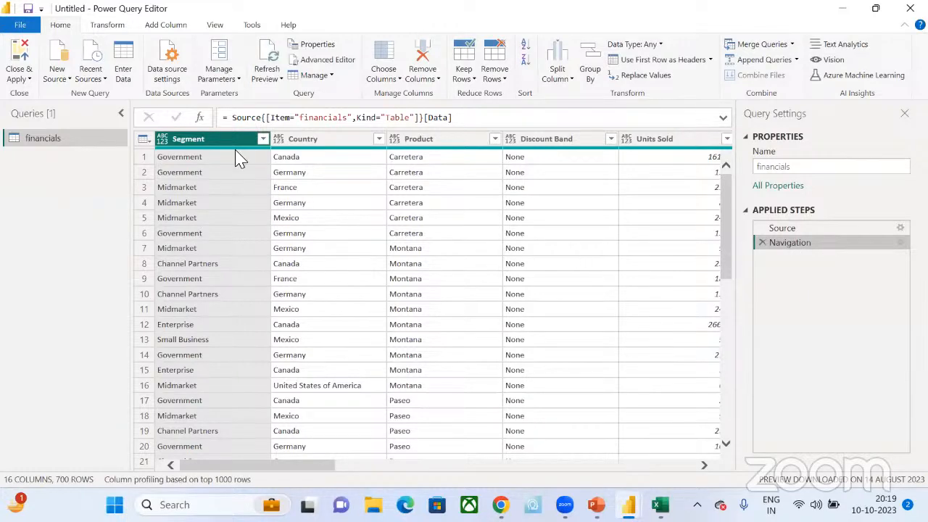
pyautogui.click(160, 142)
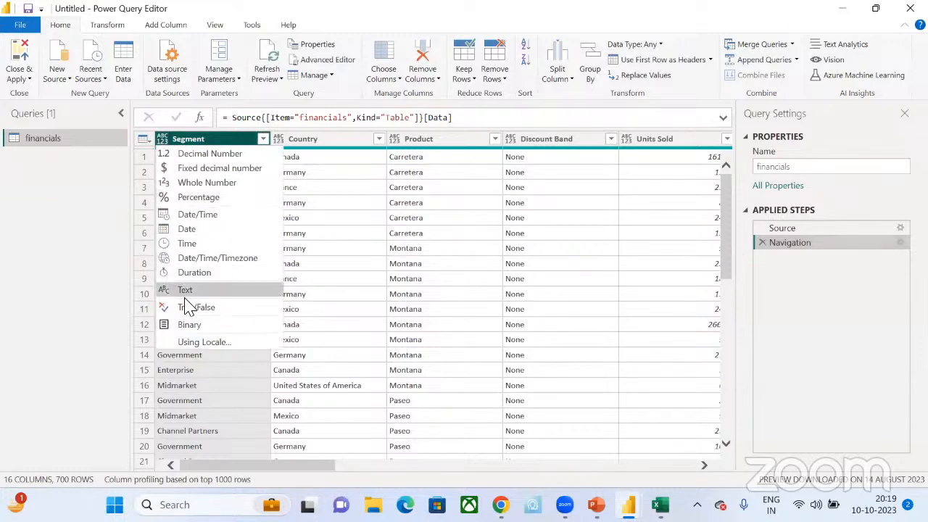
pyautogui.click(186, 291)
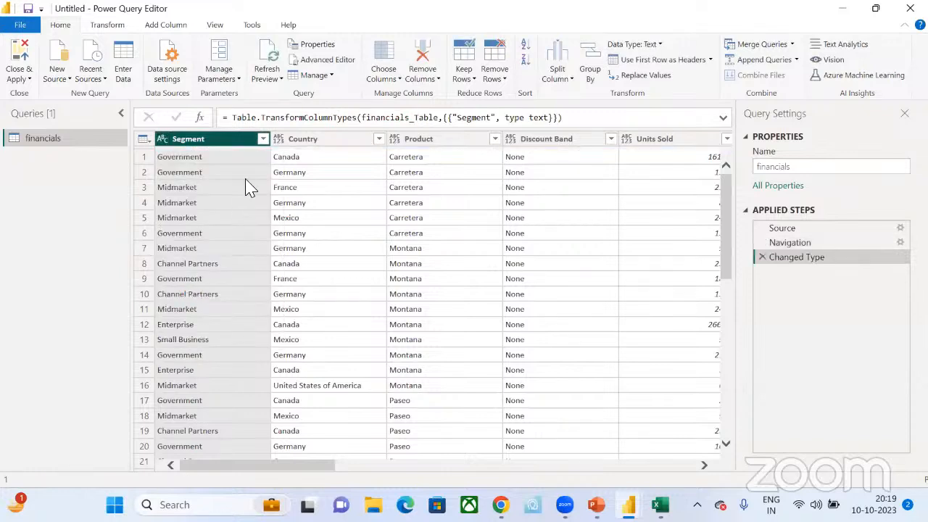
pyautogui.click(279, 141)
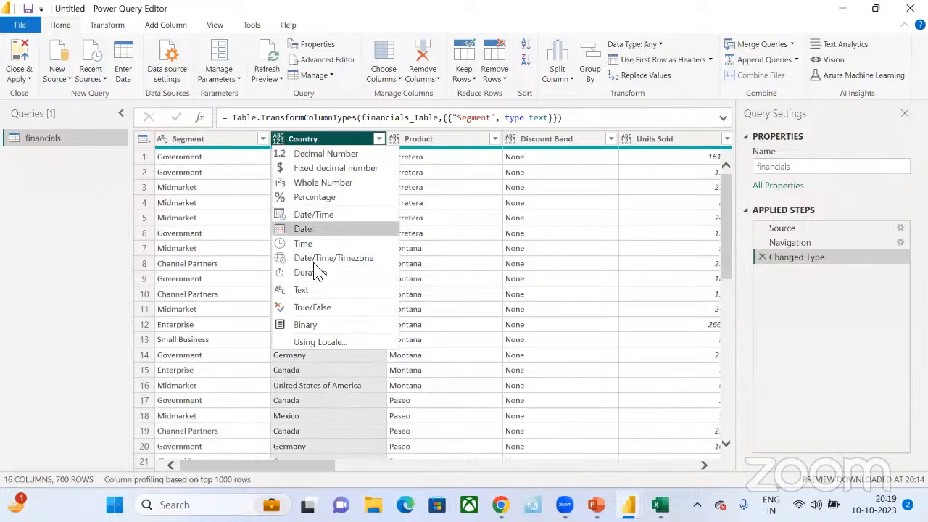
pyautogui.click(310, 293)
pyautogui.click(395, 141)
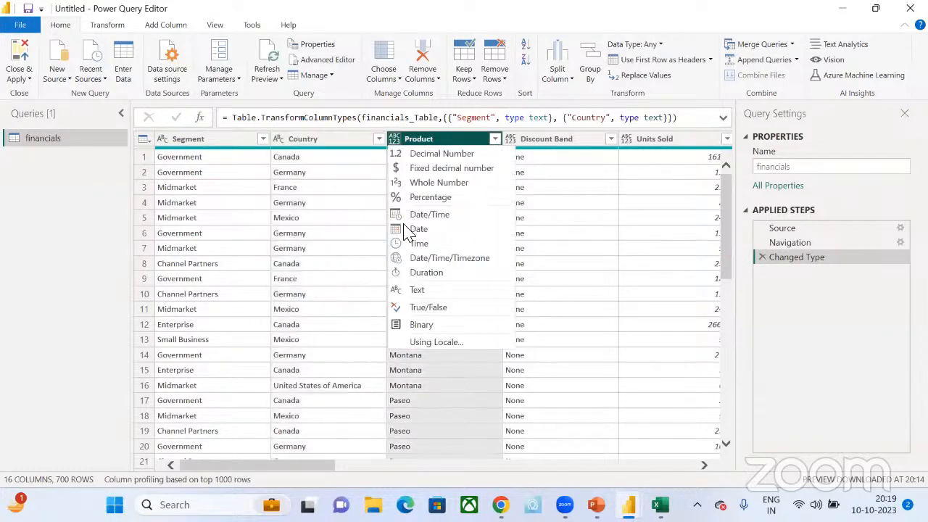
pyautogui.click(409, 293)
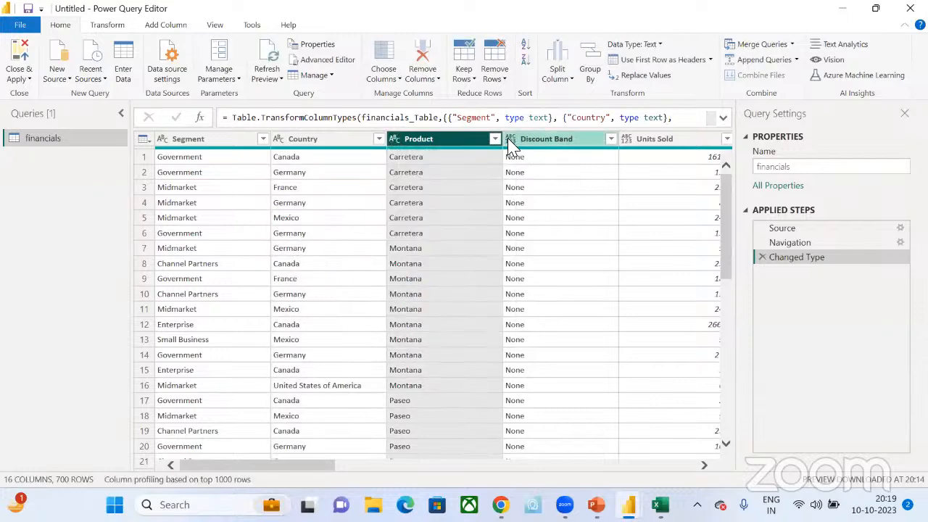
pyautogui.click(511, 139)
pyautogui.click(533, 289)
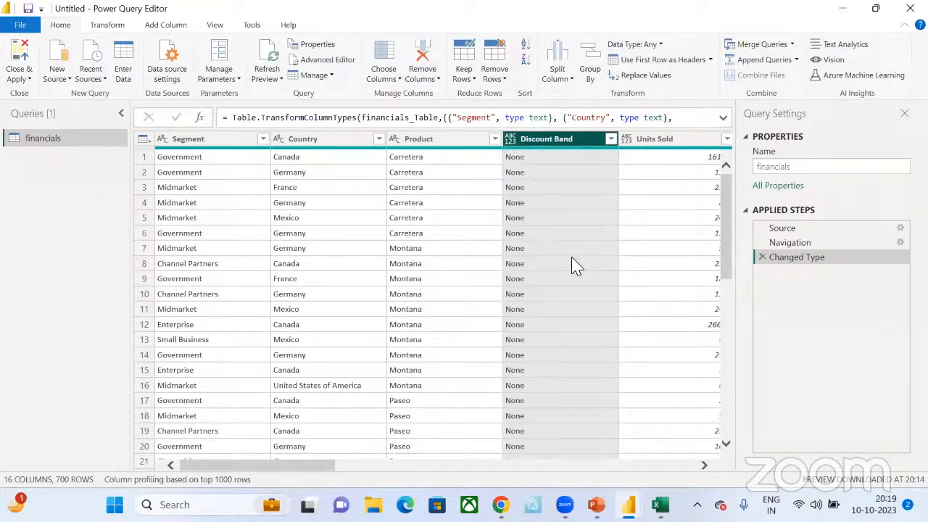
# Step: Set the data type of the Units Sold, Manufacturing Price and Sale Price columns to Whole Number
pyautogui.click(627, 144)
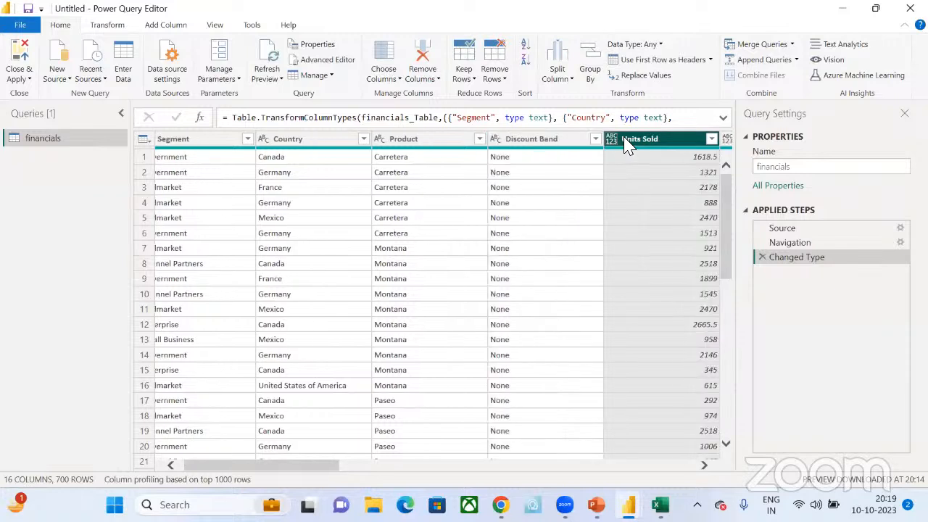
pyautogui.click(612, 141)
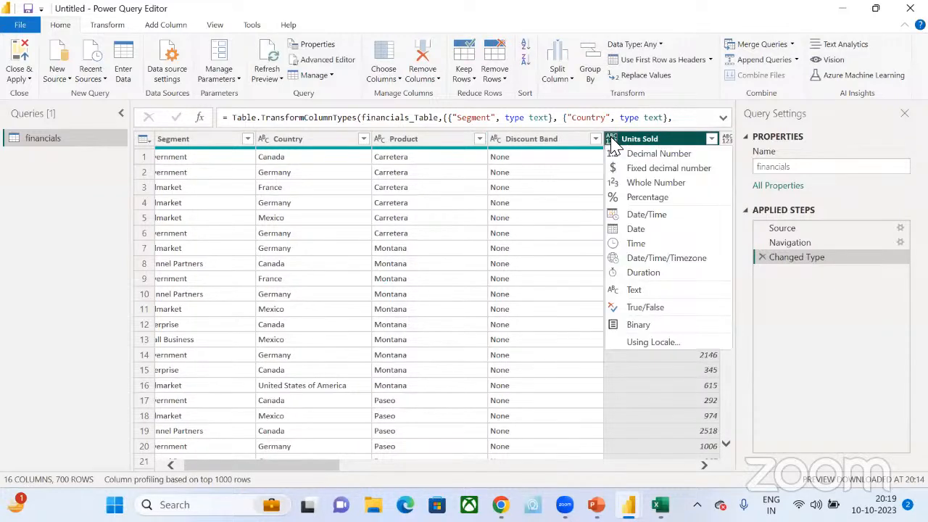
pyautogui.click(648, 186)
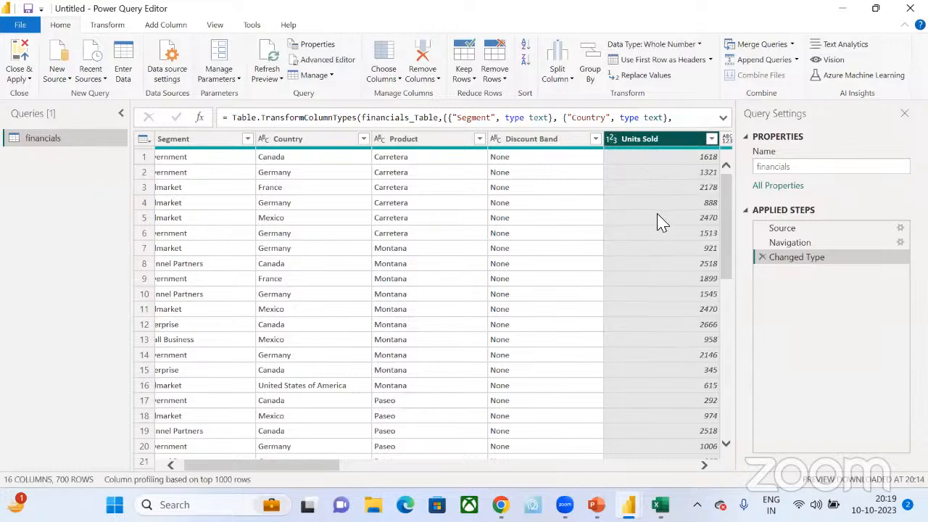
pyautogui.hscroll(4, 659, 206)
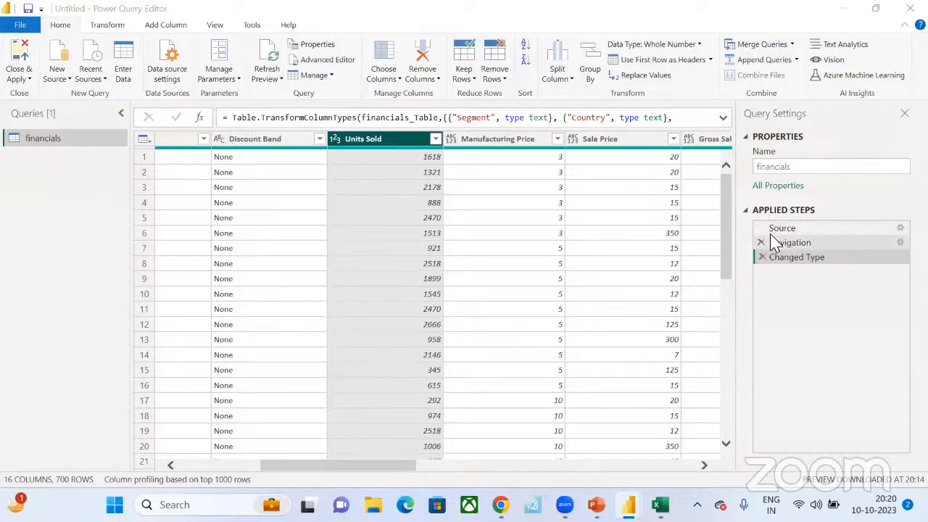
pyautogui.click(451, 139)
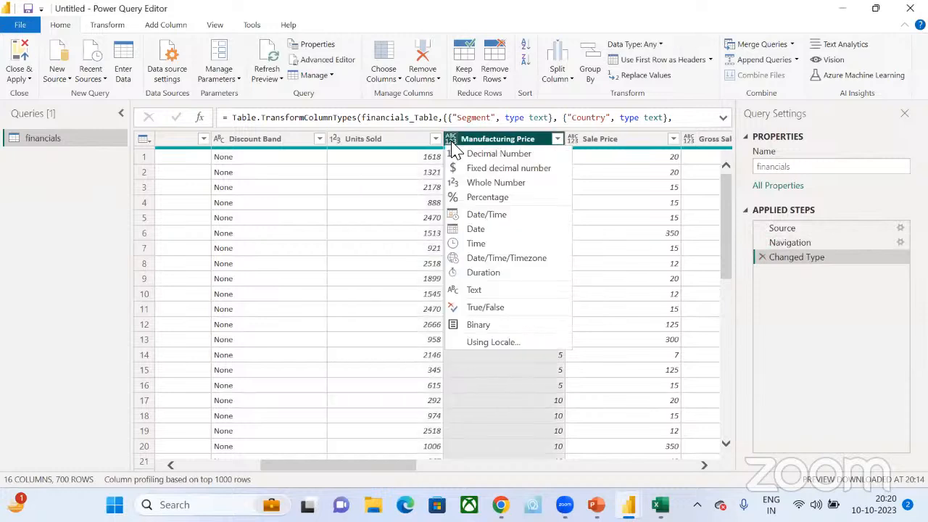
pyautogui.click(484, 184)
pyautogui.click(572, 140)
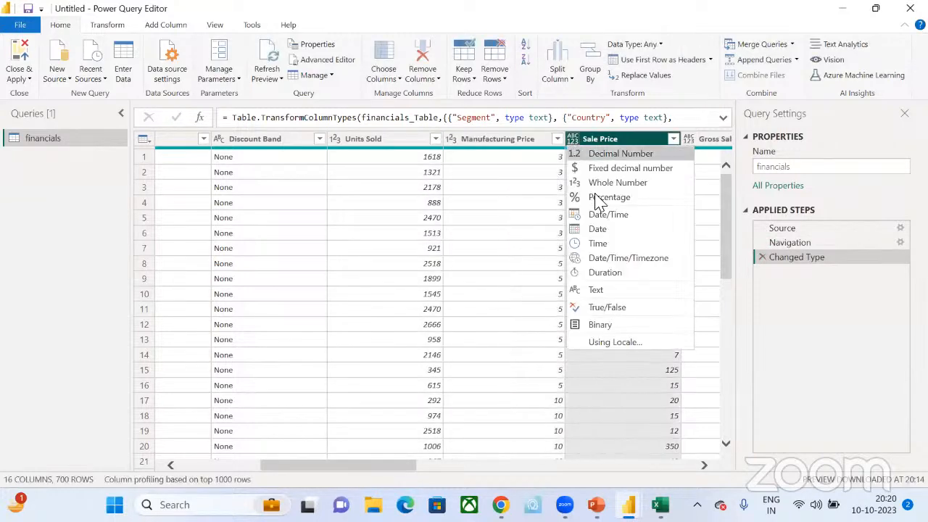
pyautogui.click(601, 187)
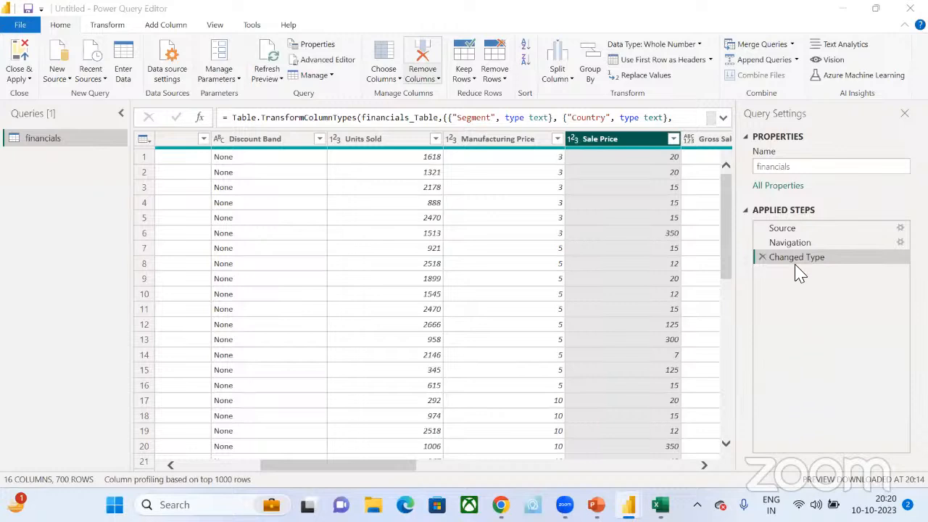
# Step: Set the Date column's data type to Date
pyautogui.hscroll(5, 674, 235)
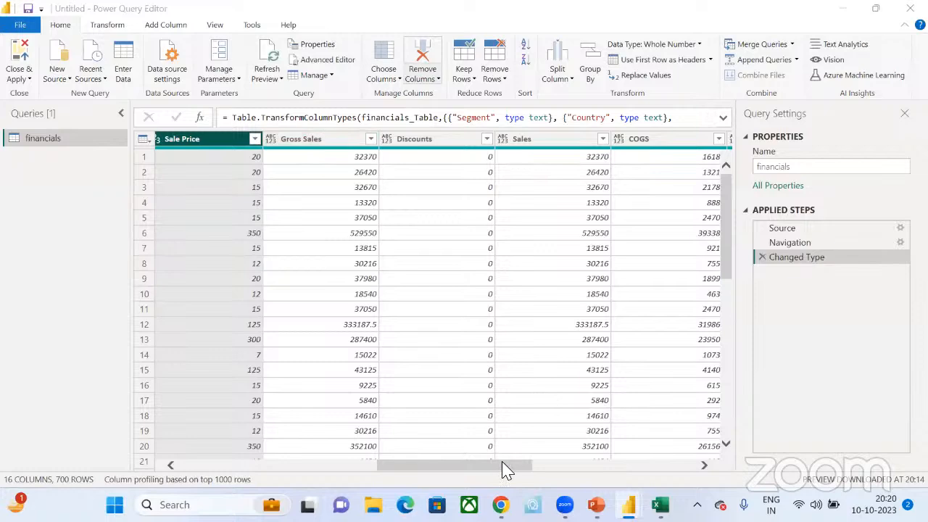
pyautogui.moveTo(503, 468); pyautogui.dragTo(681, 471)
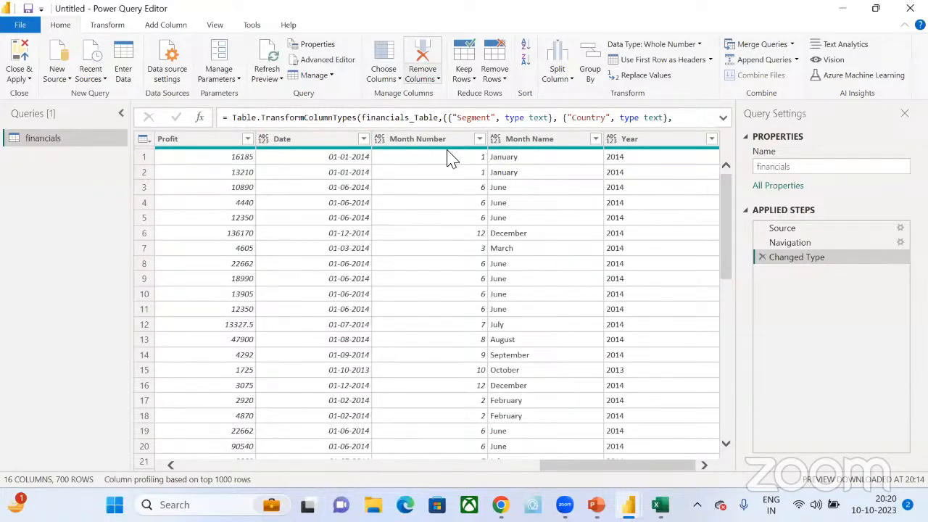
pyautogui.click(449, 145)
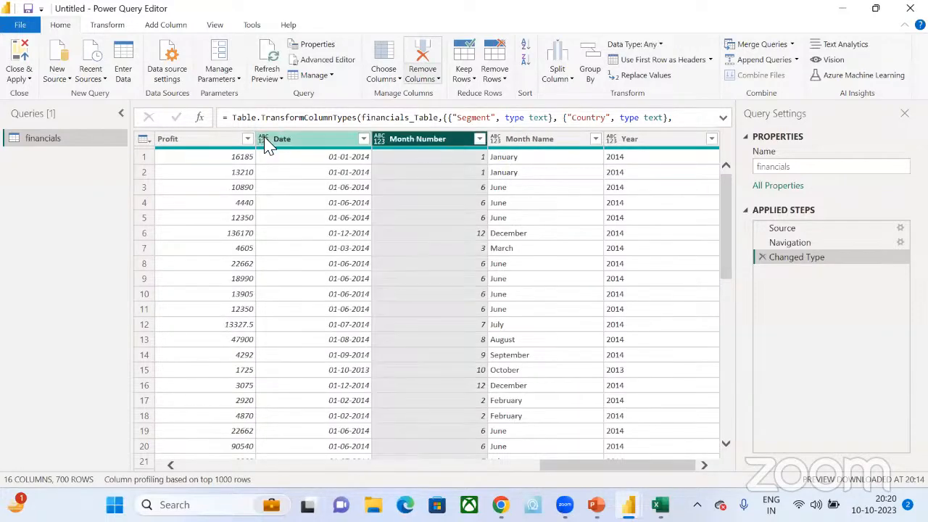
pyautogui.click(265, 141)
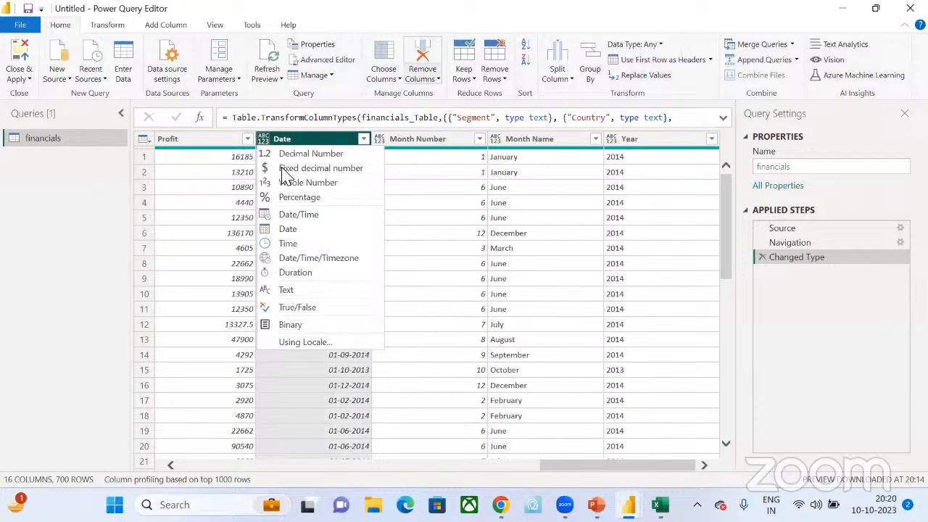
pyautogui.click(296, 232)
# Step: Remove the Month Number column from the financials query
pyautogui.click(413, 145)
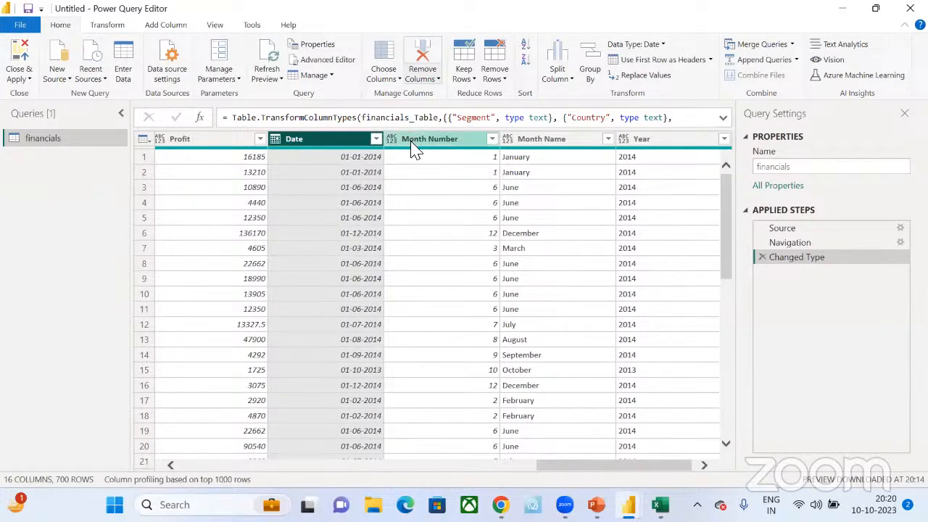
pyautogui.click(435, 80)
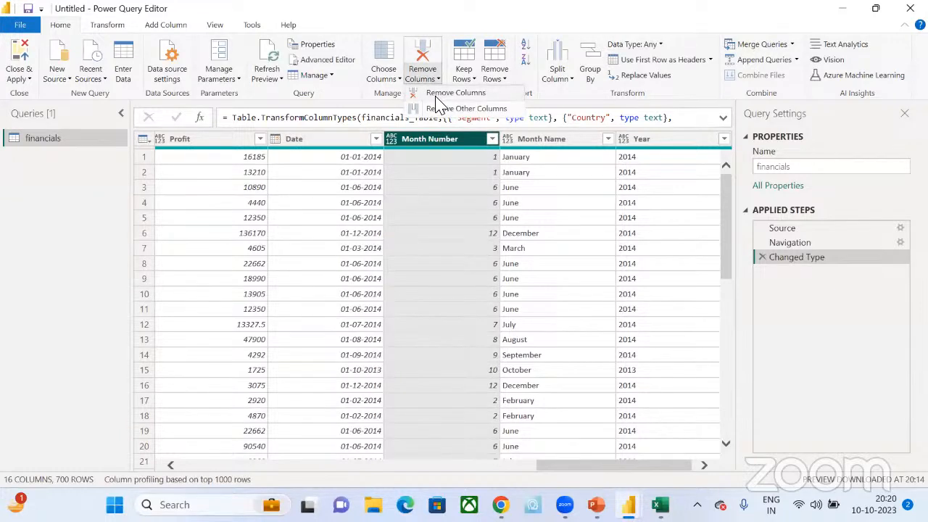
pyautogui.click(418, 144)
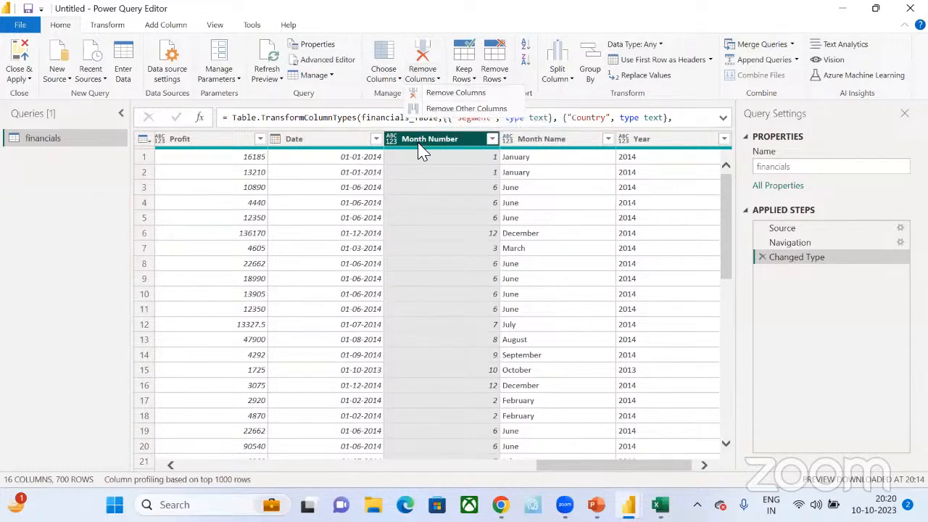
pyautogui.click(437, 82)
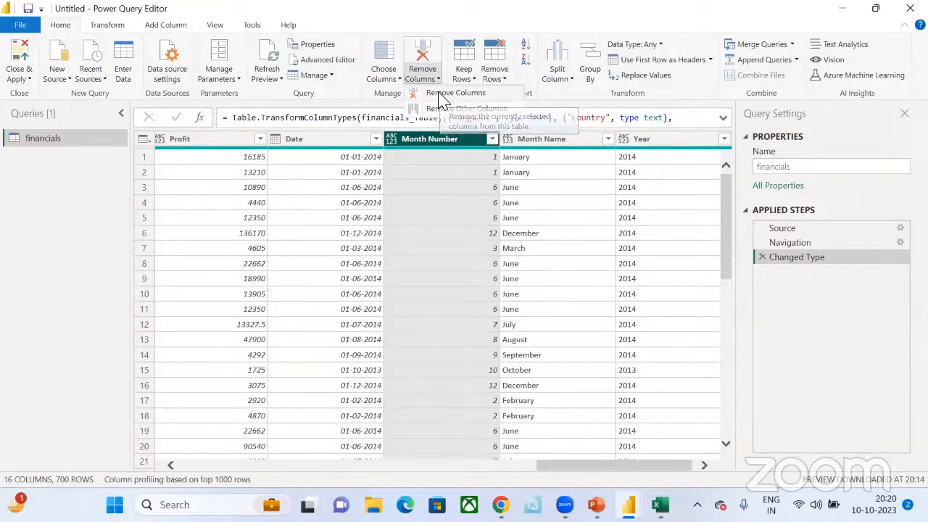
pyautogui.click(442, 94)
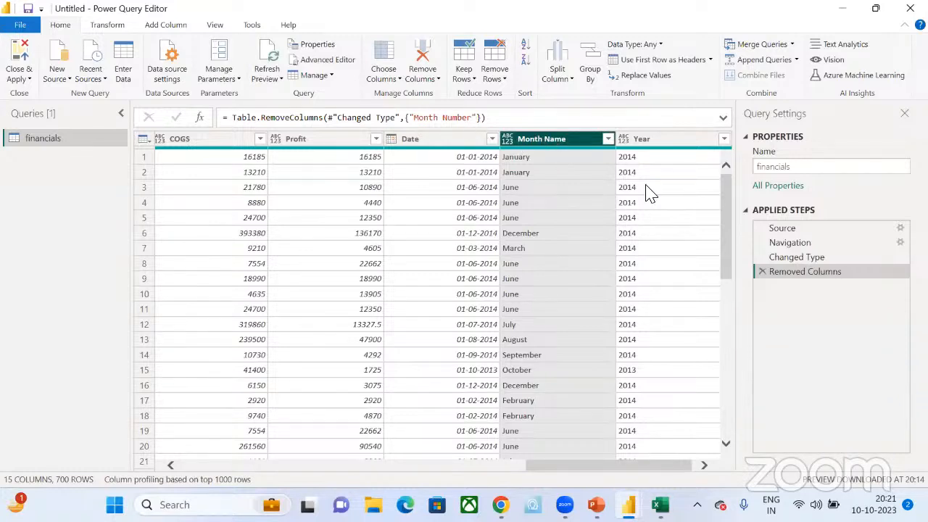
# Step: Delete the Removed Columns applied step and remove the Month Number column again
pyautogui.click(762, 272)
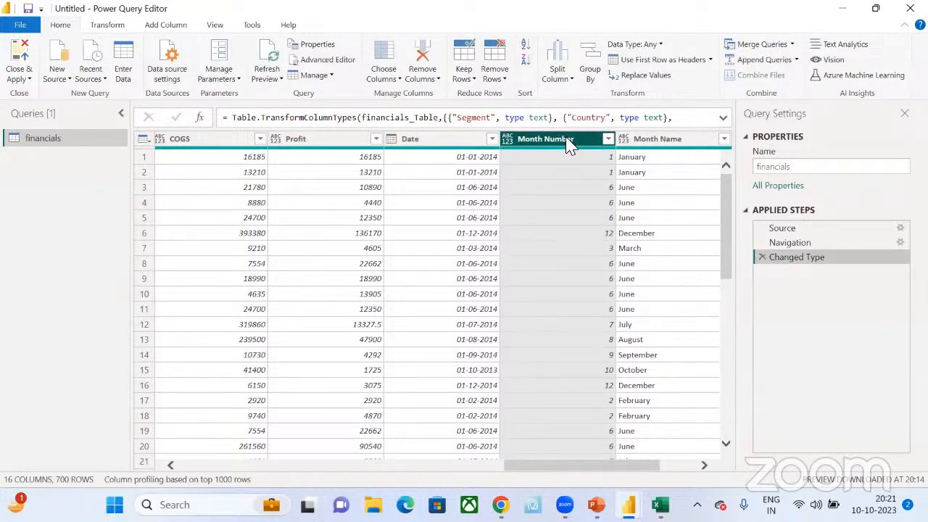
pyautogui.click(504, 80)
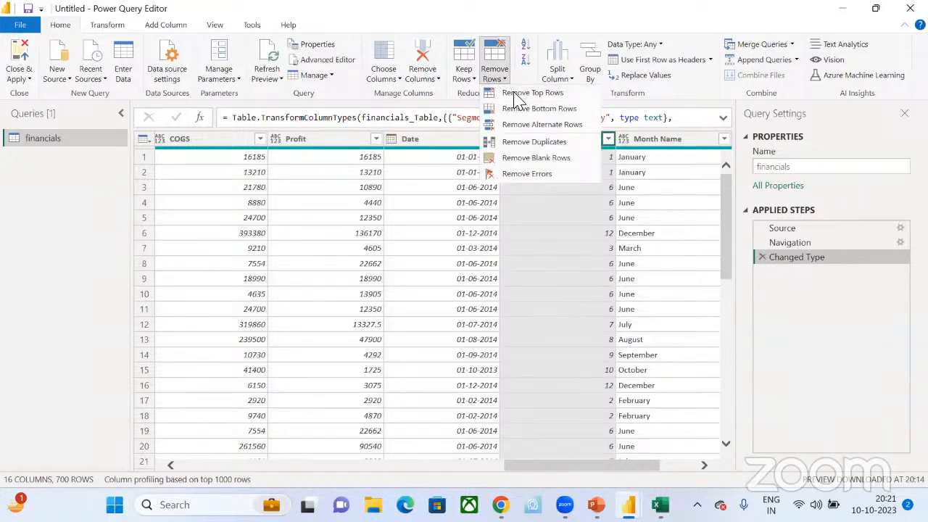
pyautogui.click(429, 84)
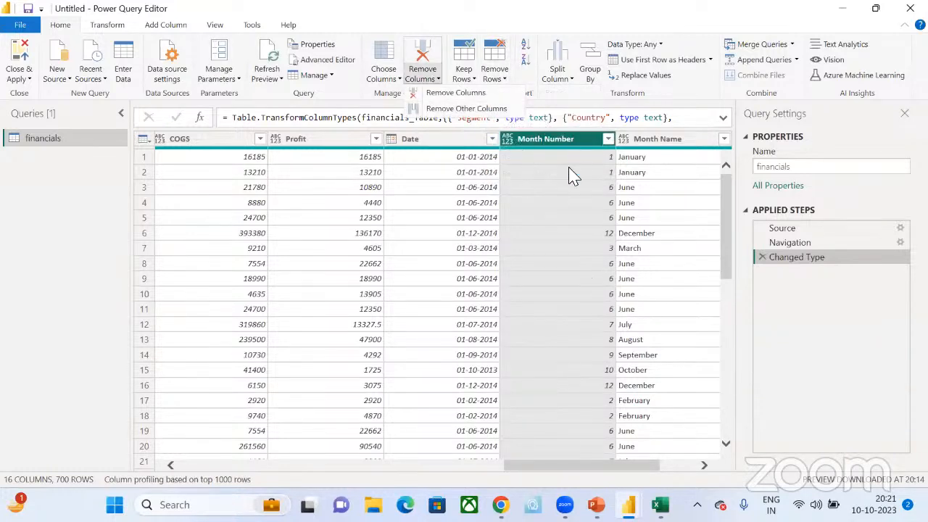
pyautogui.click(449, 96)
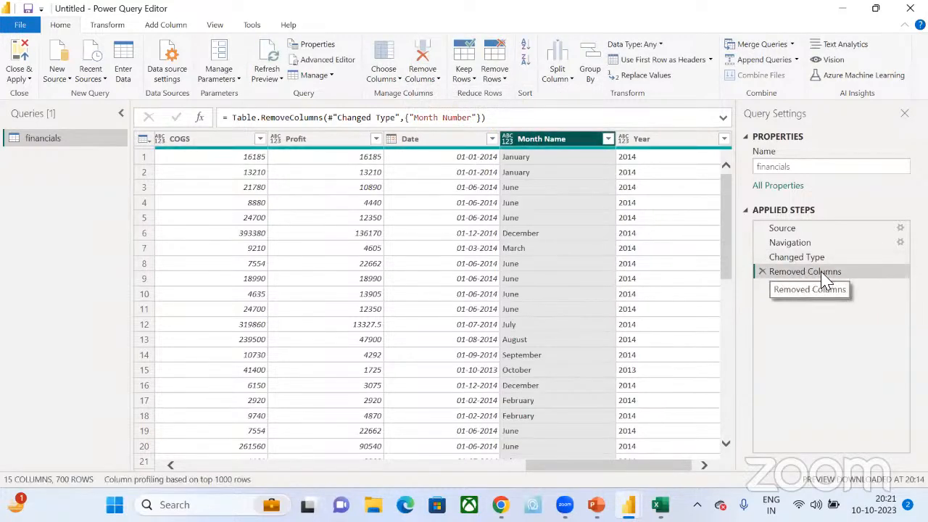
# Step: Remove the Month Name and Year columns together from the financials query
pyautogui.keyDown('ctrl'); pyautogui.click(667, 140); pyautogui.keyUp('ctrl')
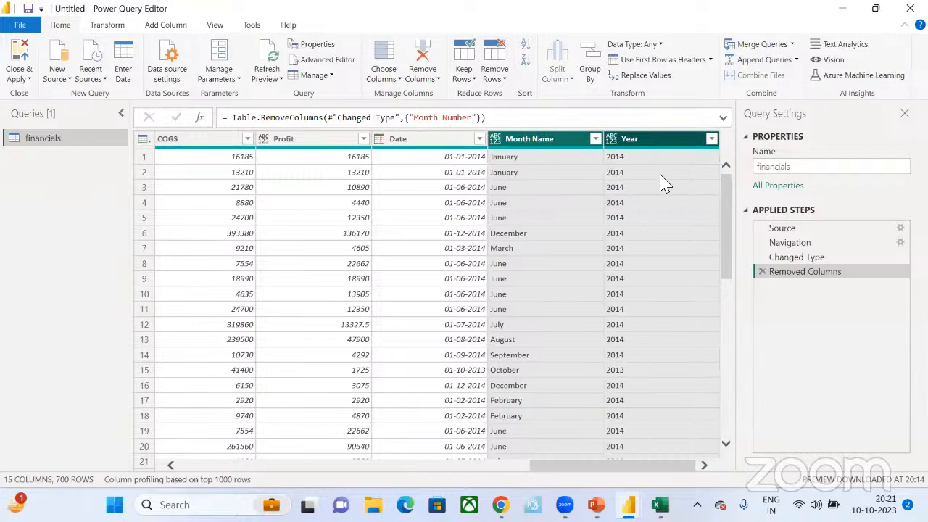
pyautogui.click(416, 81)
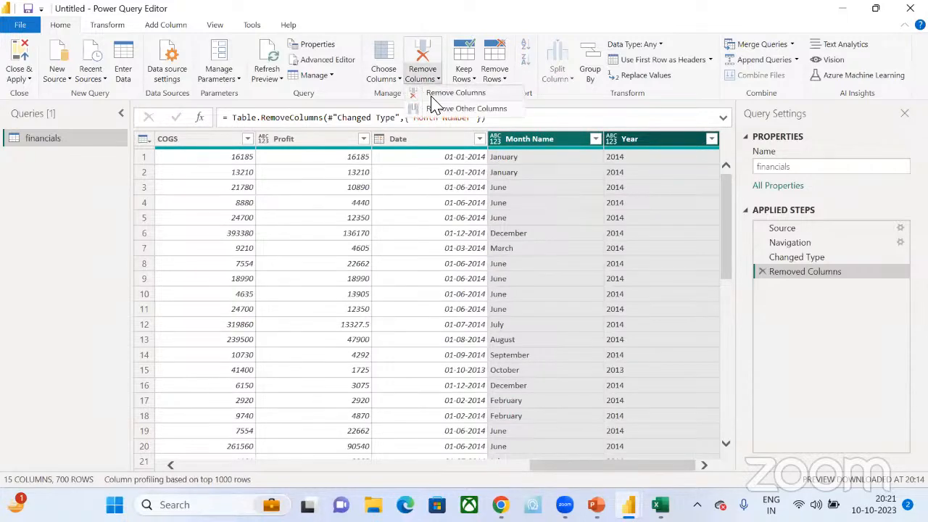
pyautogui.click(435, 93)
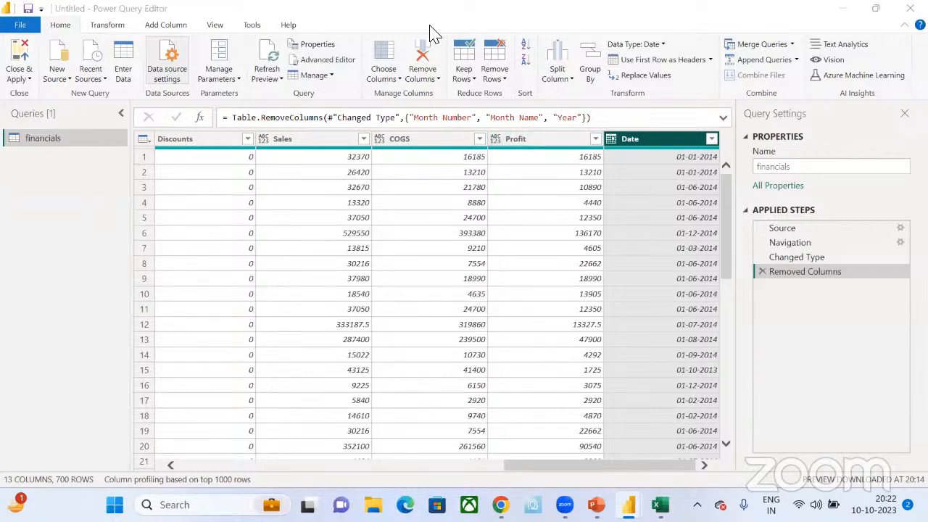
# Step: Review the Source, Navigation, Changed Type and Removed Columns applied steps in turn, checking the table and formula at each
pyautogui.click(215, 26)
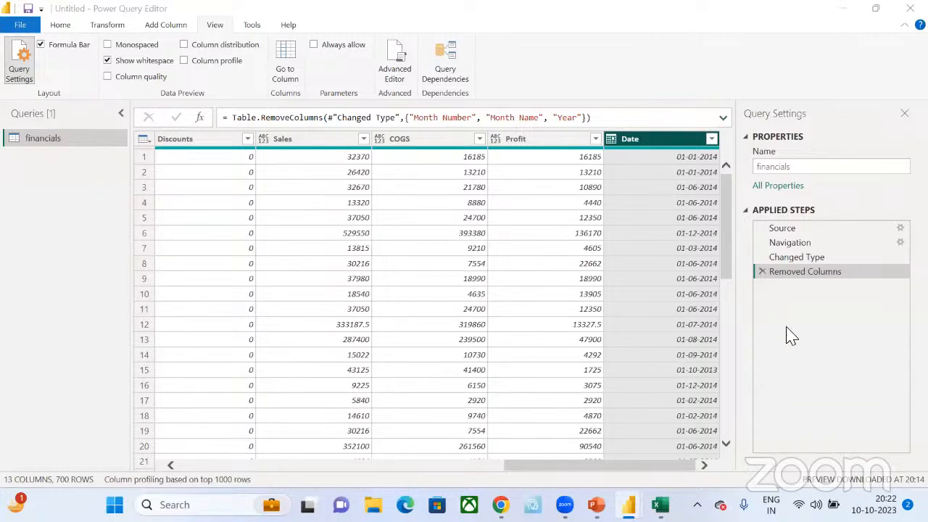
pyautogui.click(801, 231)
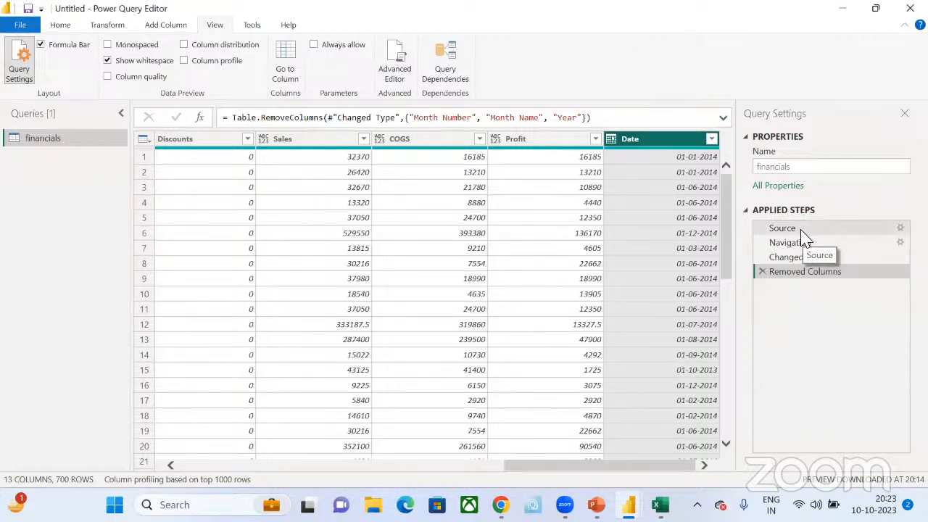
pyautogui.click(797, 248)
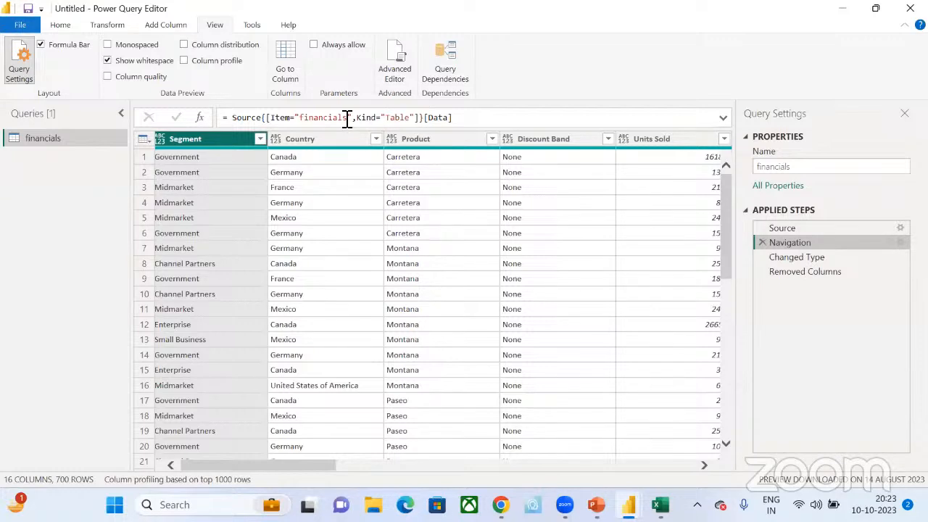
pyautogui.click(793, 259)
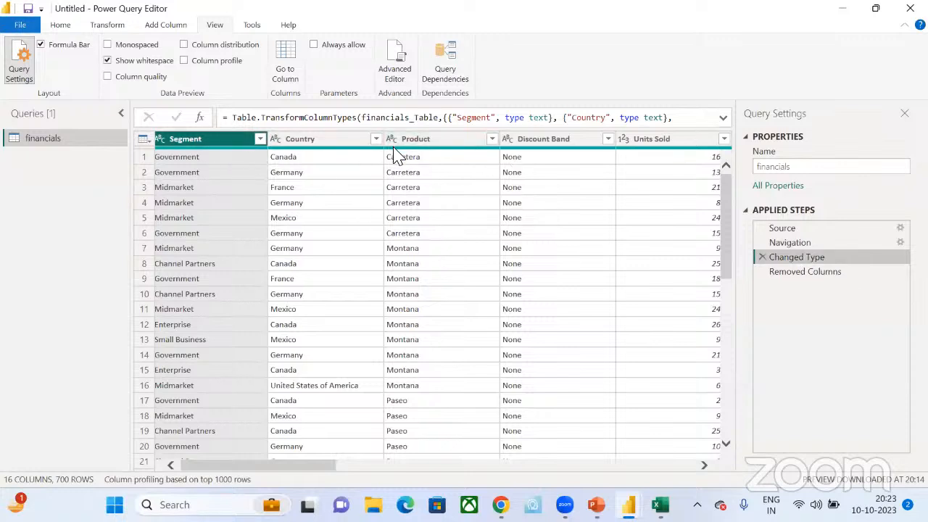
pyautogui.moveTo(397, 155)
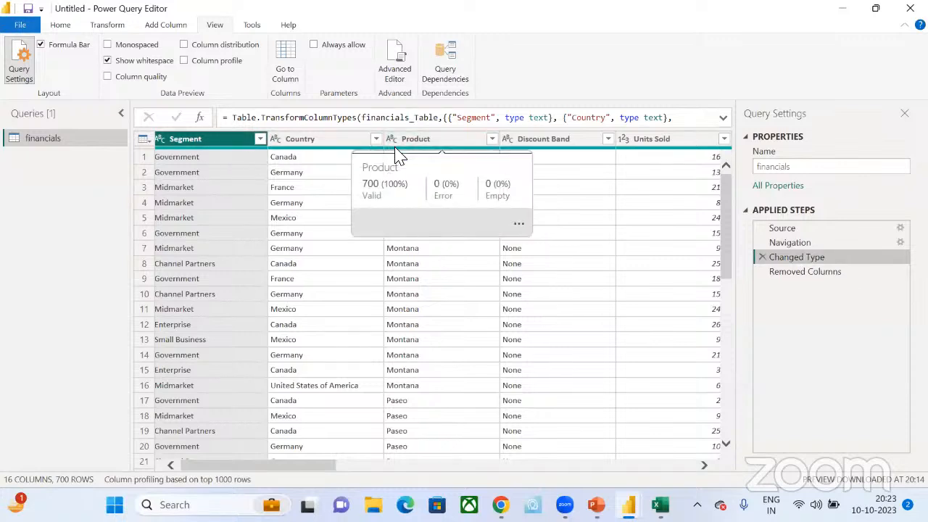
pyautogui.click(806, 272)
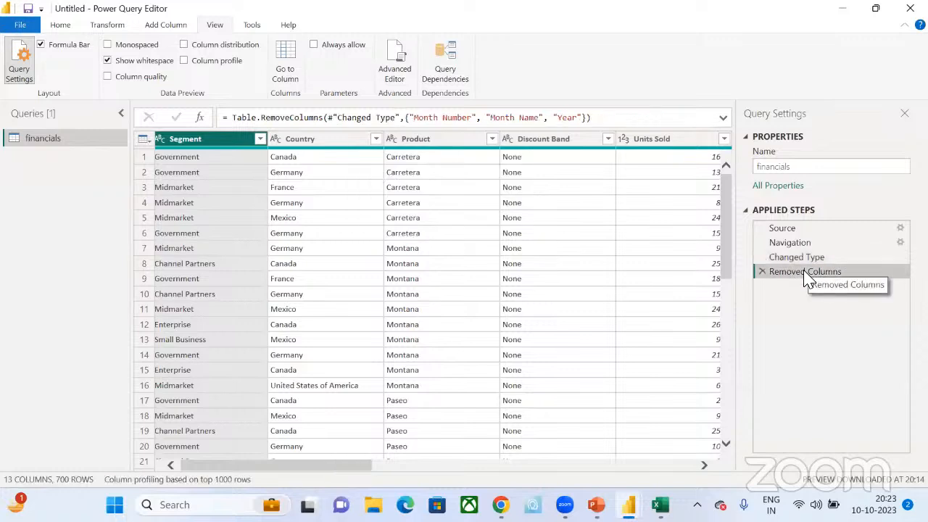
pyautogui.moveTo(372, 468); pyautogui.dragTo(698, 491)
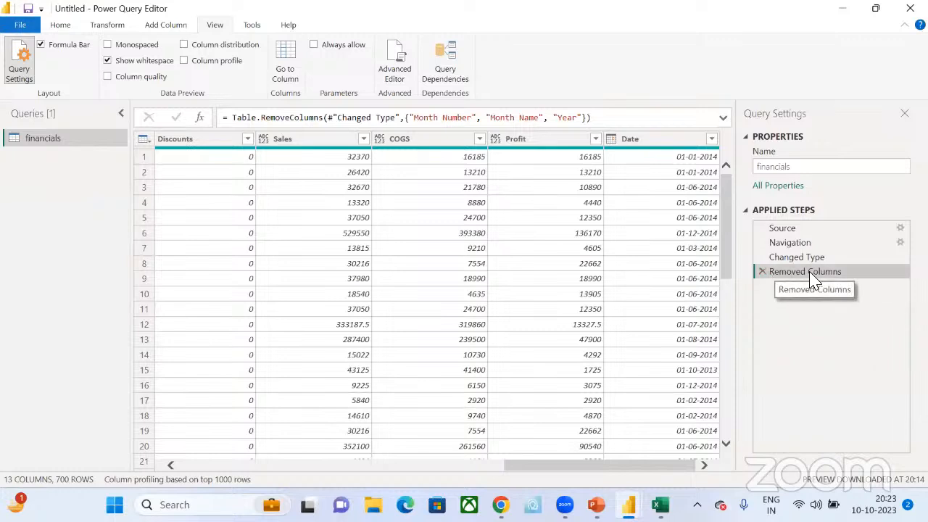
# Step: Delete the Removed Columns applied step to bring back the Month Number, Month Name and Year columns
pyautogui.click(762, 274)
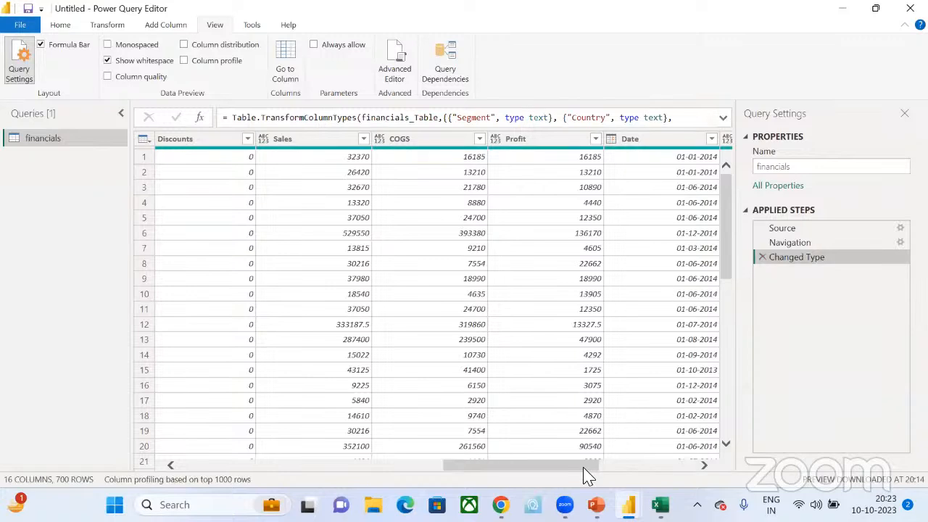
pyautogui.click(685, 464)
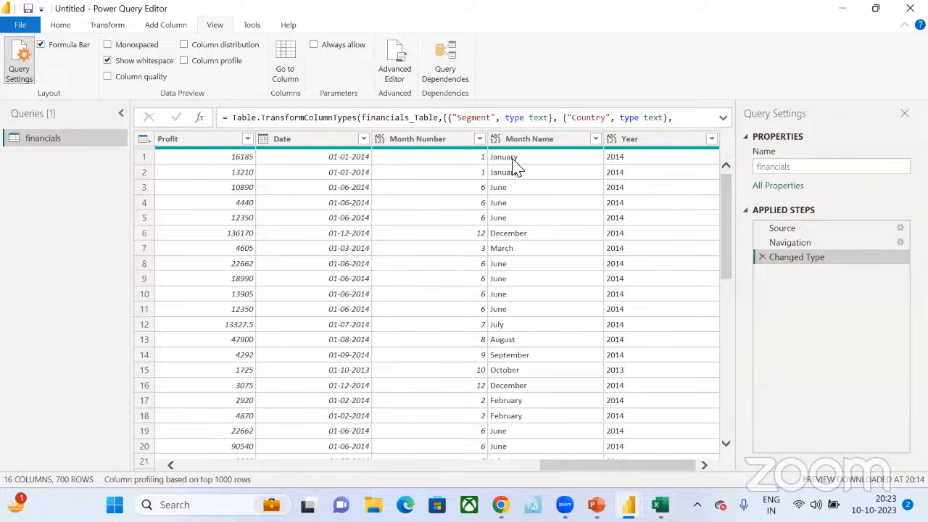
pyautogui.click(650, 143)
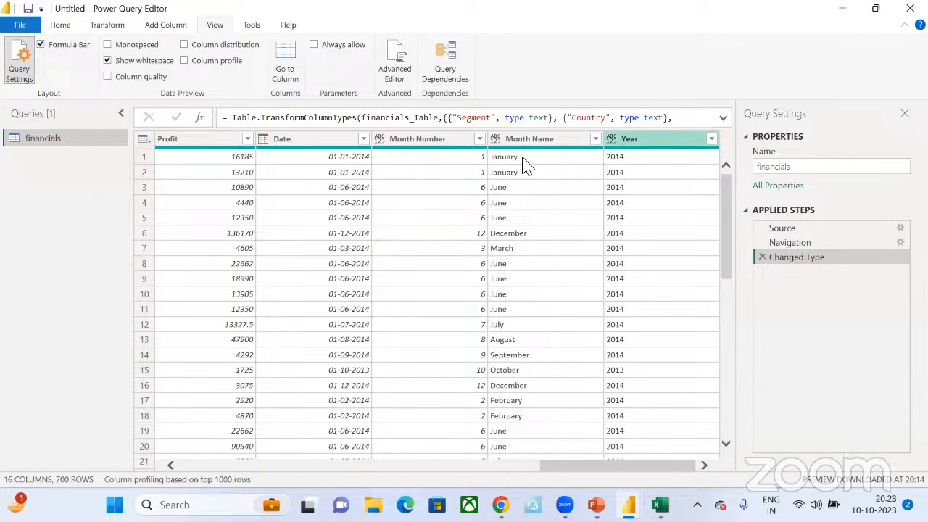
# Step: Select the Month Number, Month Name and Year columns and remove all three in a single operation
pyautogui.click(58, 27)
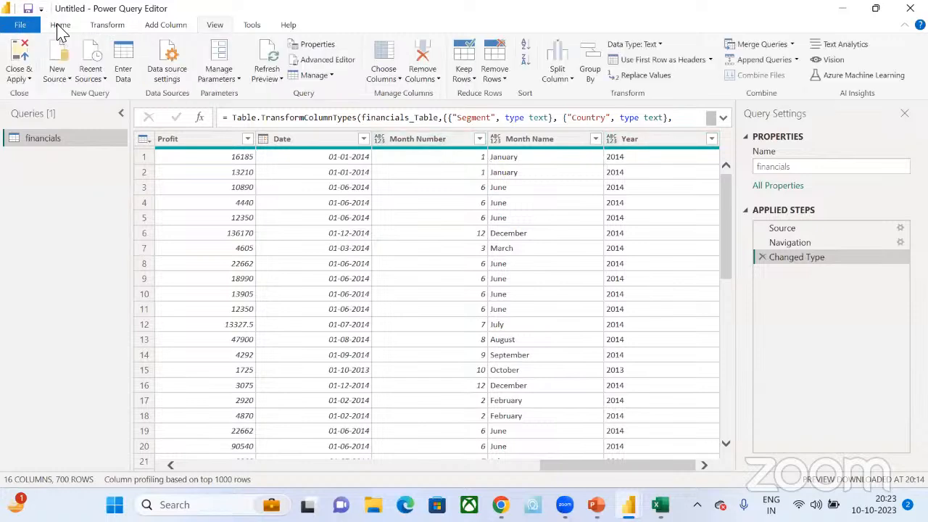
pyautogui.click(397, 141)
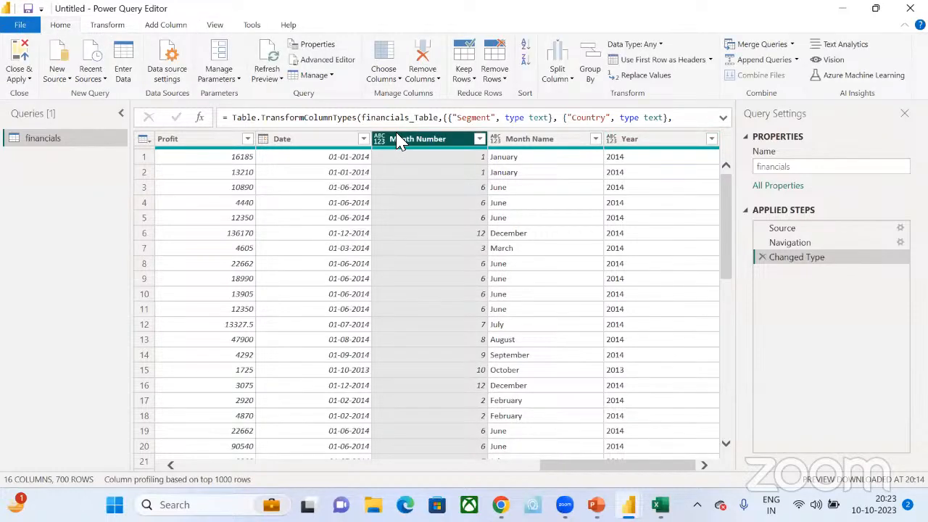
pyautogui.keyDown('ctrl'); pyautogui.click(542, 144); pyautogui.keyUp('ctrl')
pyautogui.keyDown('ctrl'); pyautogui.click(615, 145); pyautogui.keyUp('ctrl')
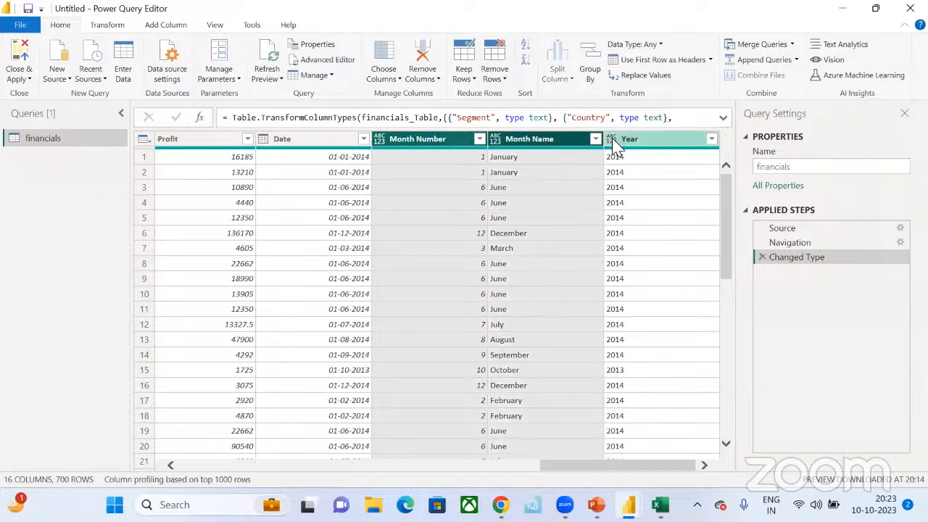
pyautogui.click(613, 140)
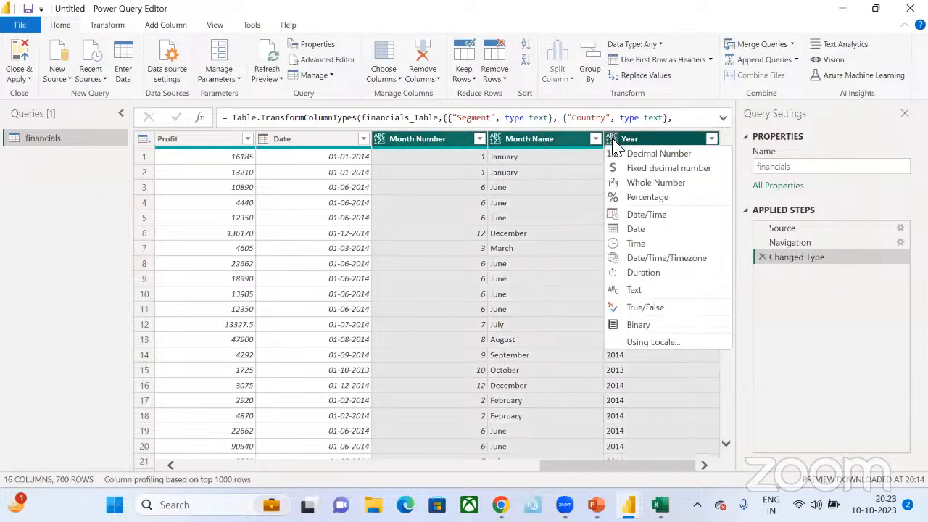
pyautogui.click(436, 79)
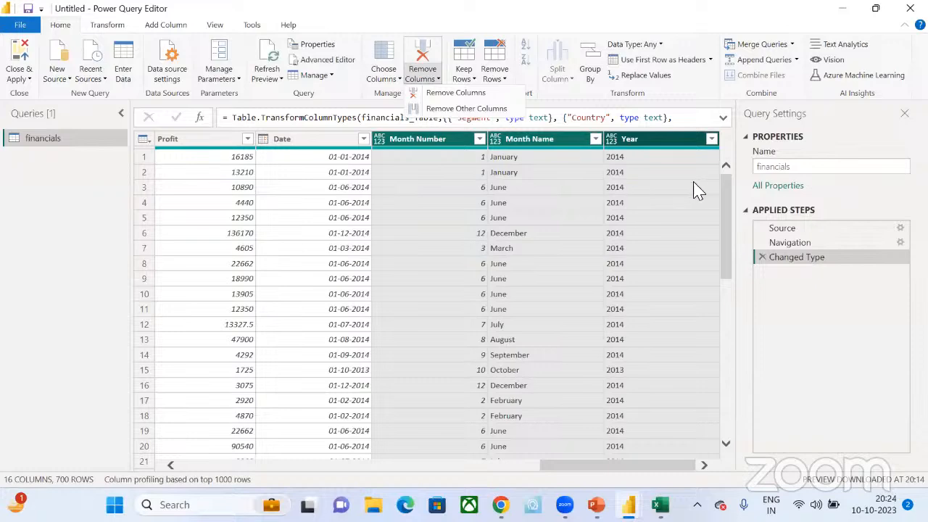
pyautogui.click(470, 95)
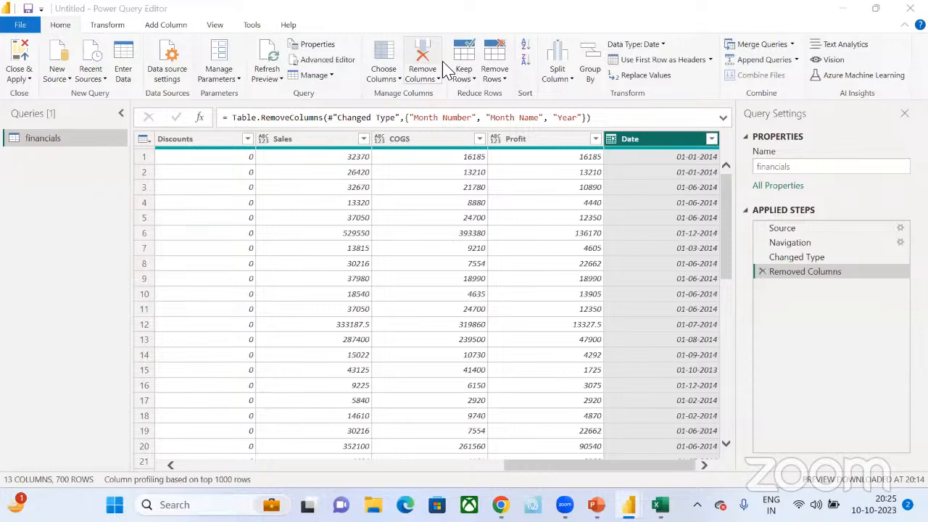
# Step: Examine the column data types at the Changed Type step and read its full Table.TransformColumnTypes formula
pyautogui.click(795, 257)
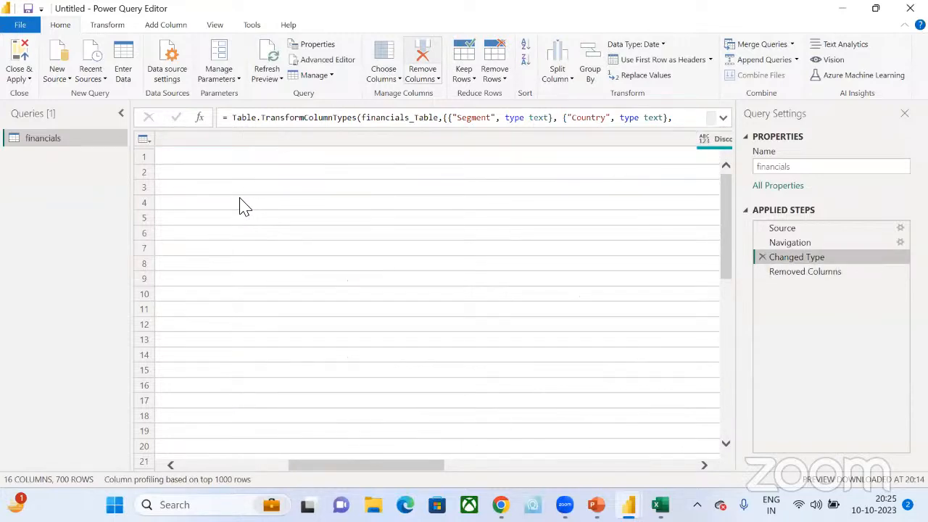
pyautogui.click(161, 142)
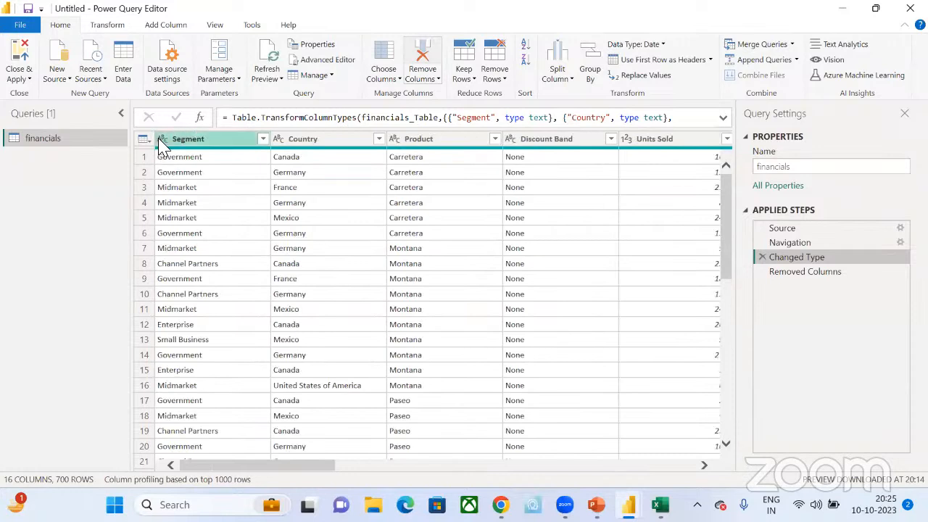
pyautogui.click(321, 143)
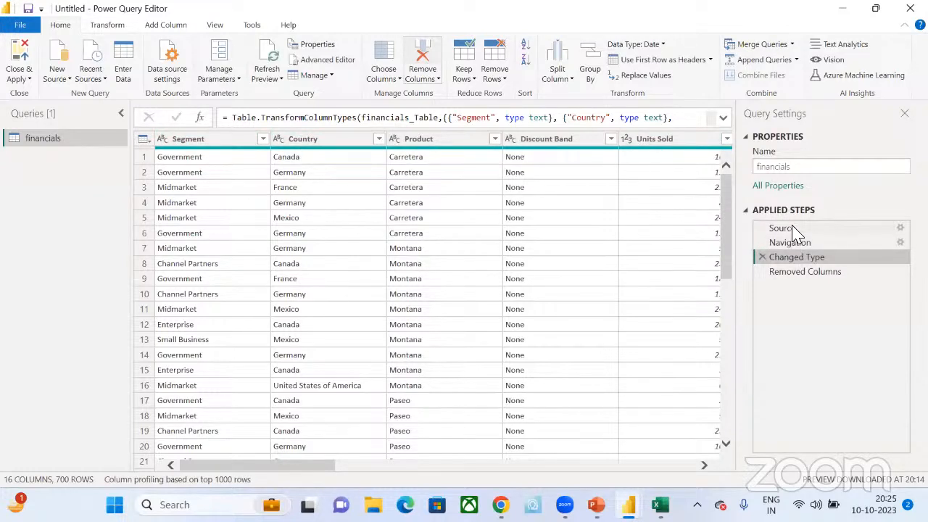
pyautogui.click(722, 118)
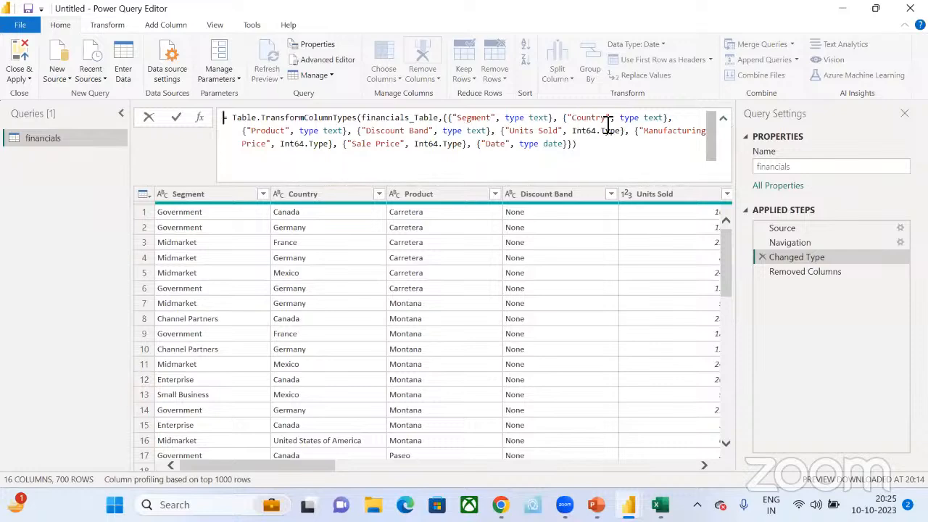
pyautogui.click(722, 117)
# Step: Return to the Removed Columns step and look through the remaining columns up to Date
pyautogui.click(801, 264)
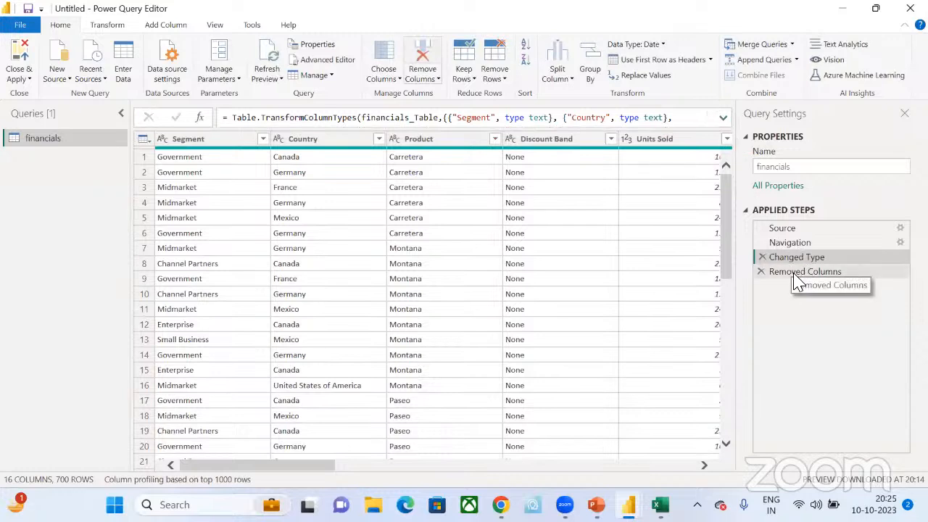
pyautogui.click(795, 274)
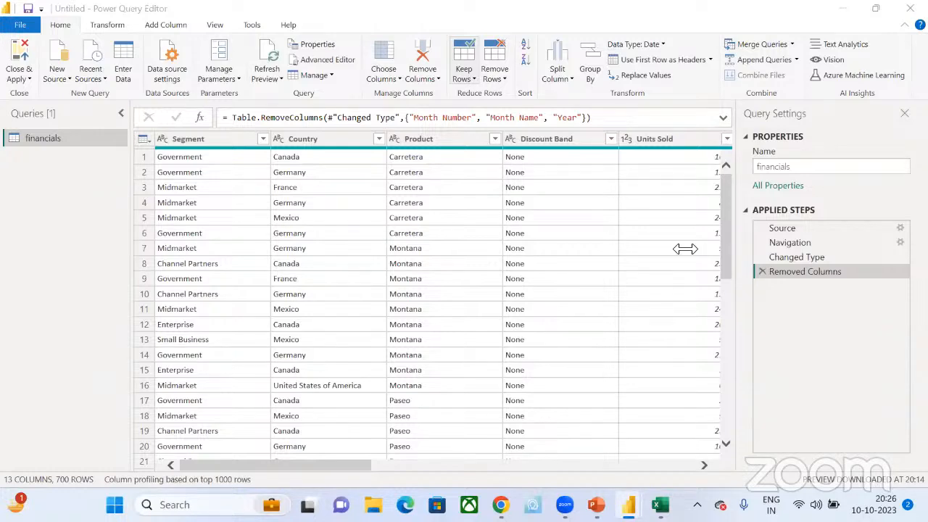
pyautogui.hscroll(10, 609, 264)
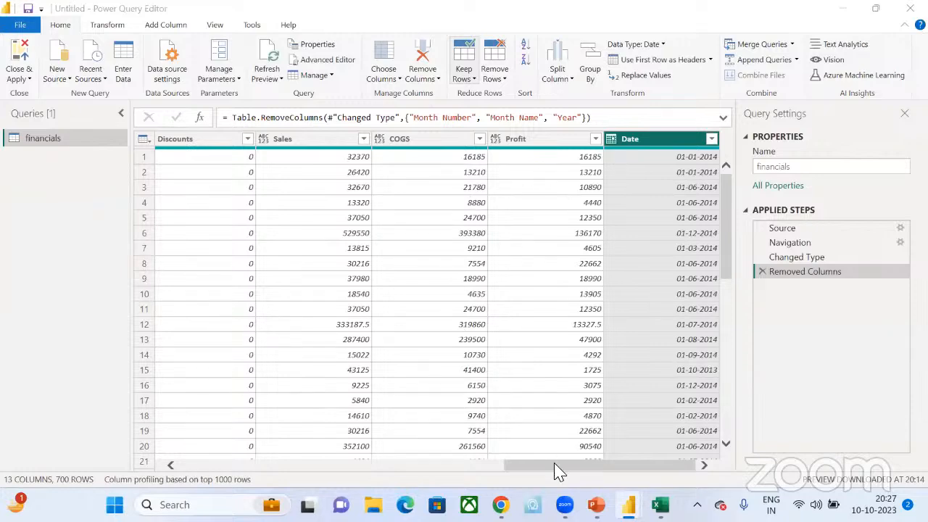
# Step: Remove the top 10 rows from the financials table
pyautogui.hscroll(-10, 519, 468)
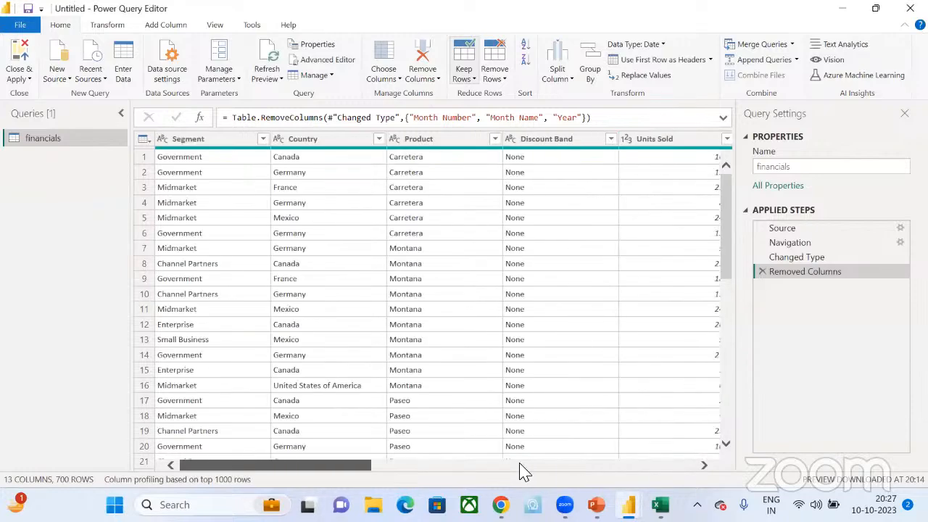
pyautogui.click(323, 60)
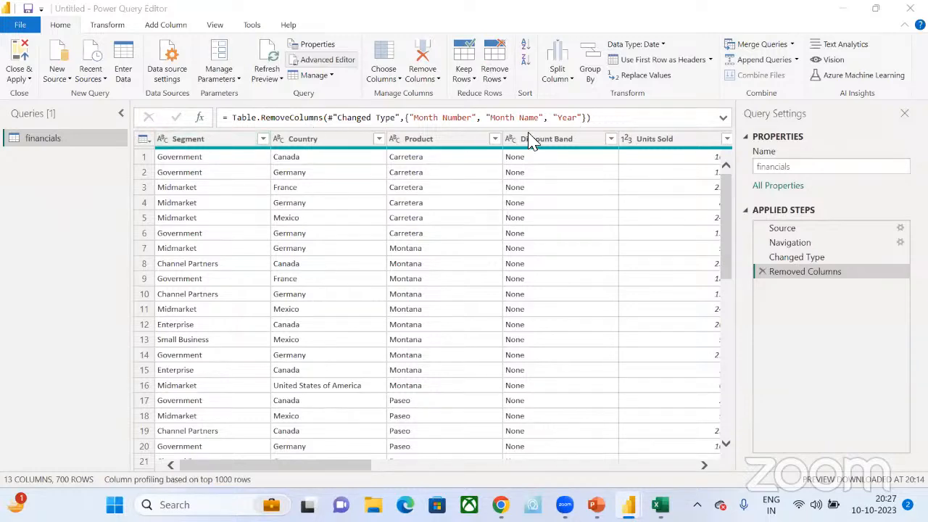
pyautogui.click(492, 75)
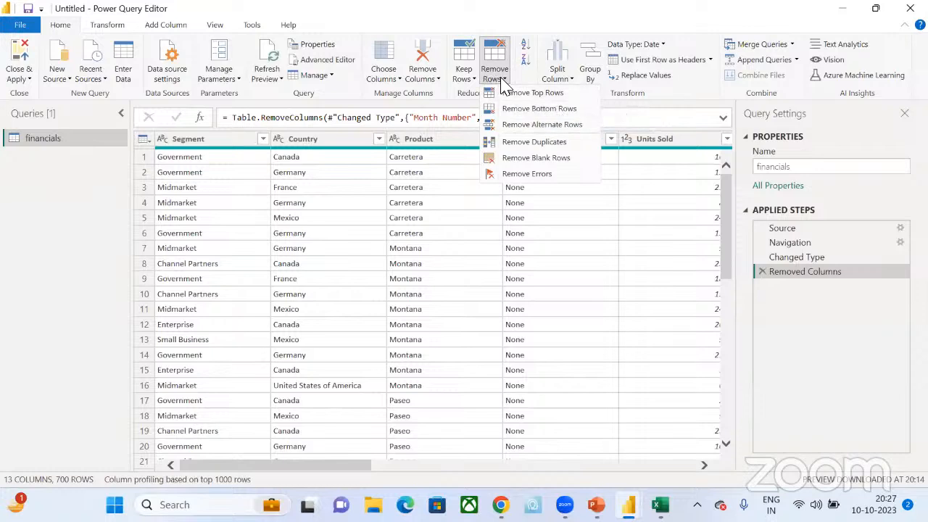
pyautogui.click(502, 80)
pyautogui.click(505, 83)
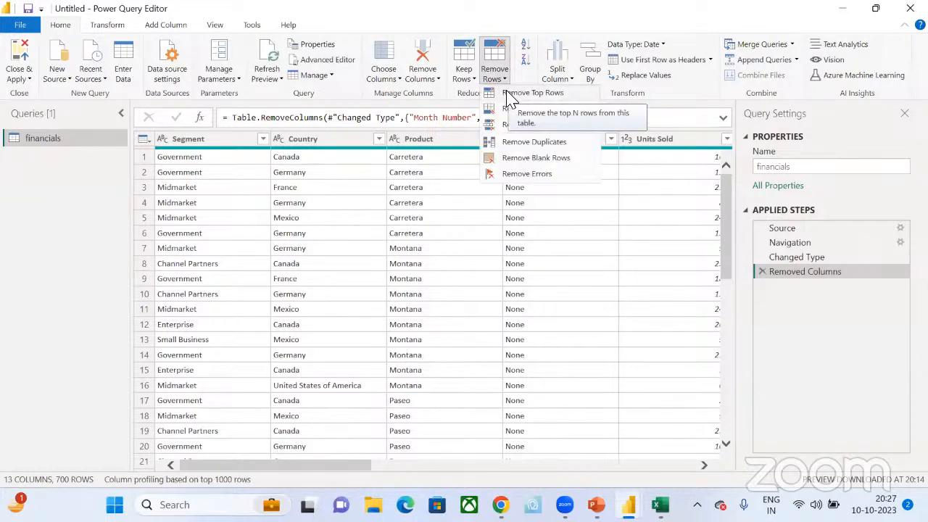
pyautogui.click(508, 94)
pyautogui.write('10')
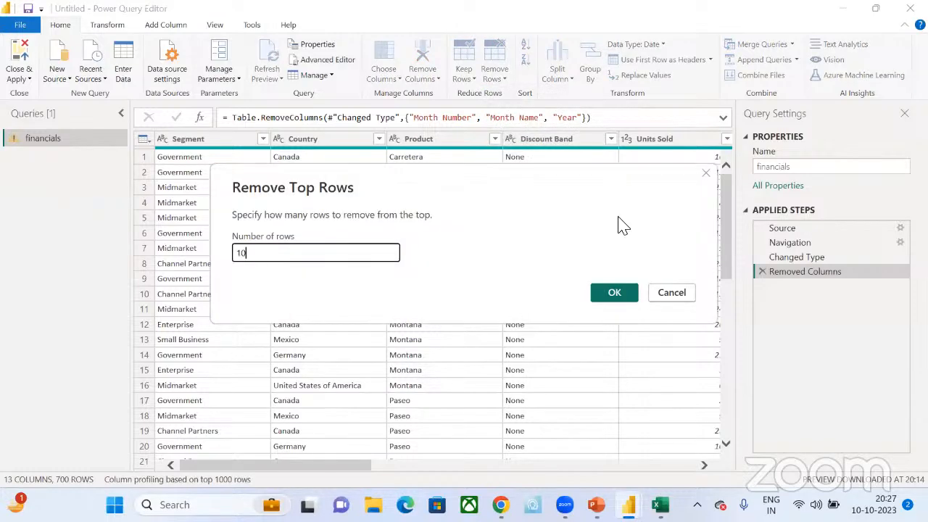
pyautogui.click(614, 293)
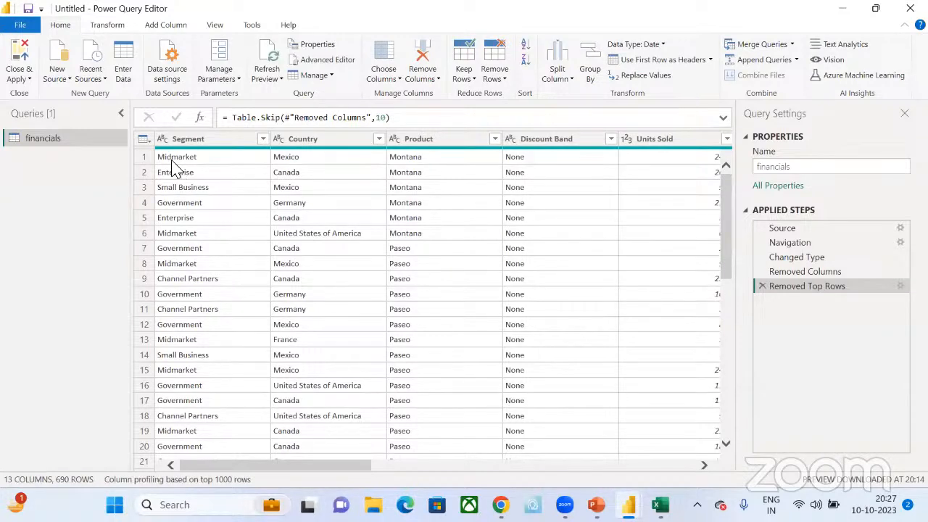
# Step: Delete the Removed Top Rows applied step and repeat the removal of the first 10 rows
pyautogui.click(762, 287)
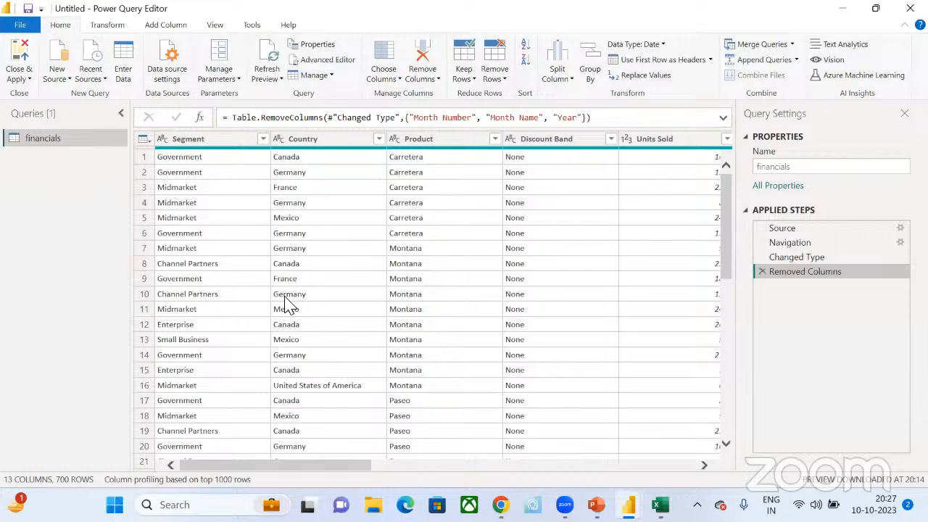
pyautogui.click(492, 78)
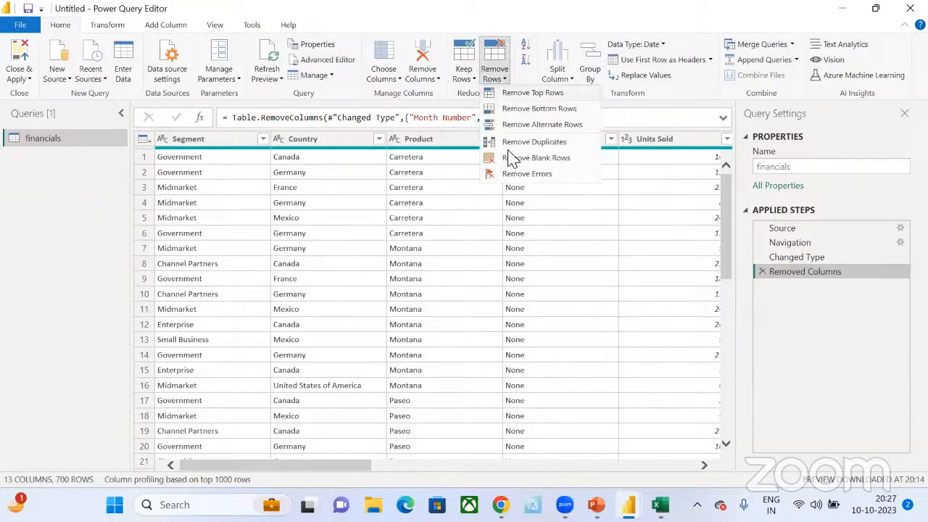
pyautogui.click(532, 93)
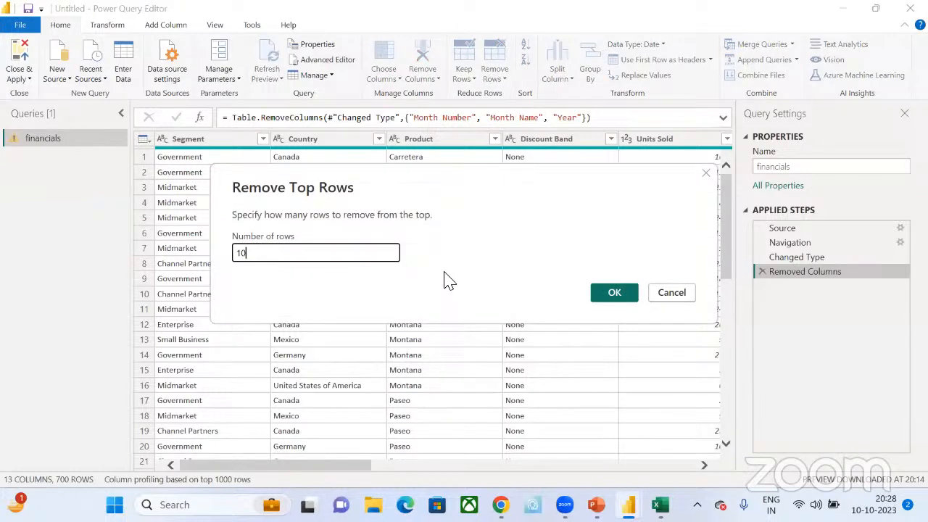
pyautogui.click(614, 293)
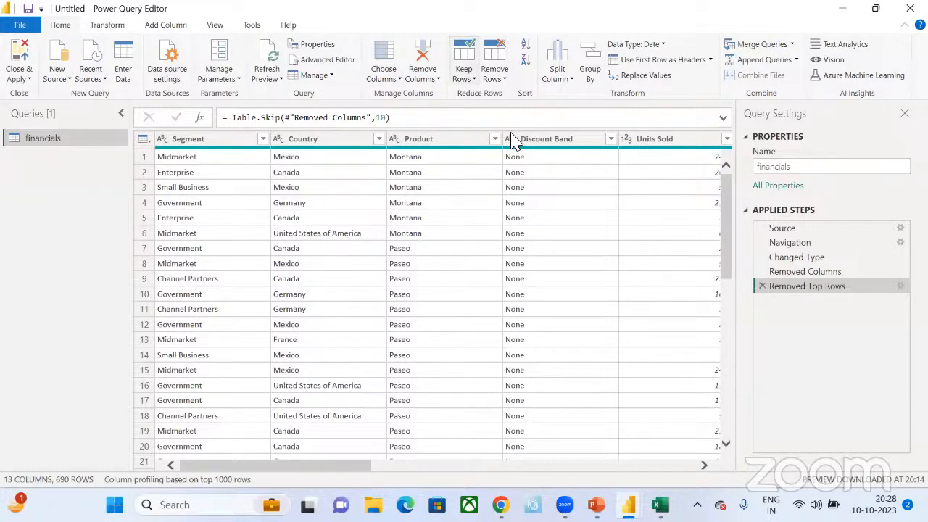
pyautogui.click(457, 68)
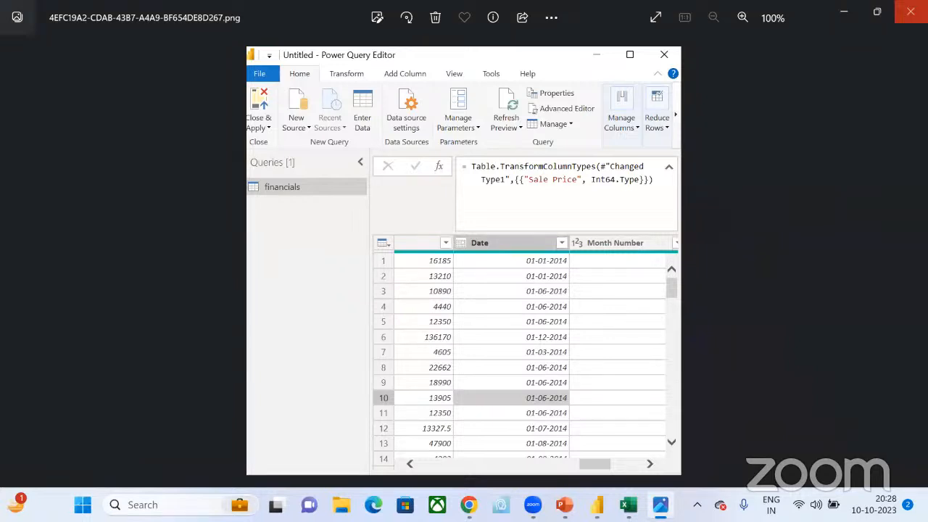
pyautogui.click(910, 11)
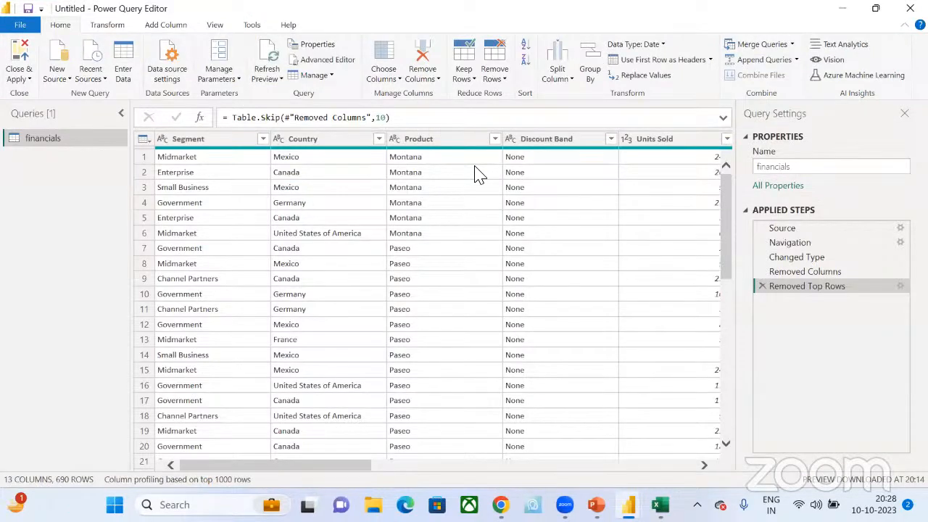
pyautogui.click(247, 28)
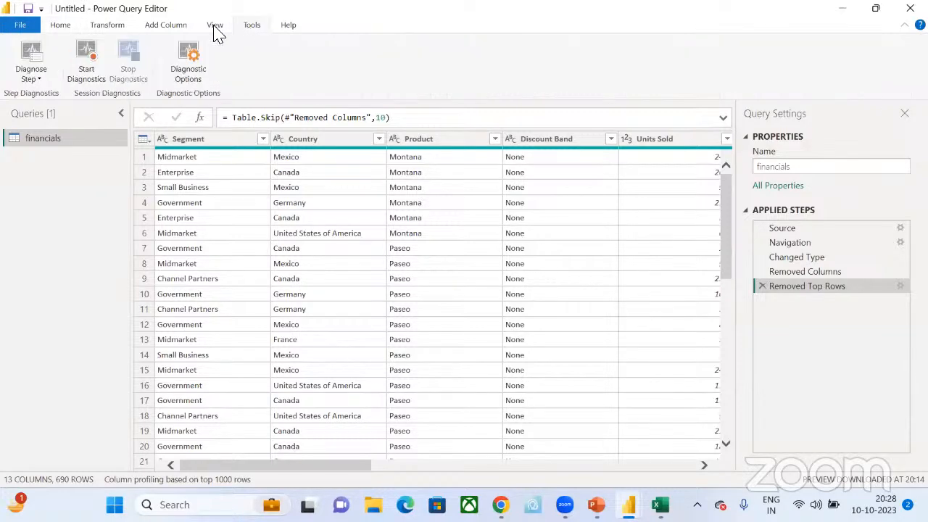
pyautogui.click(216, 28)
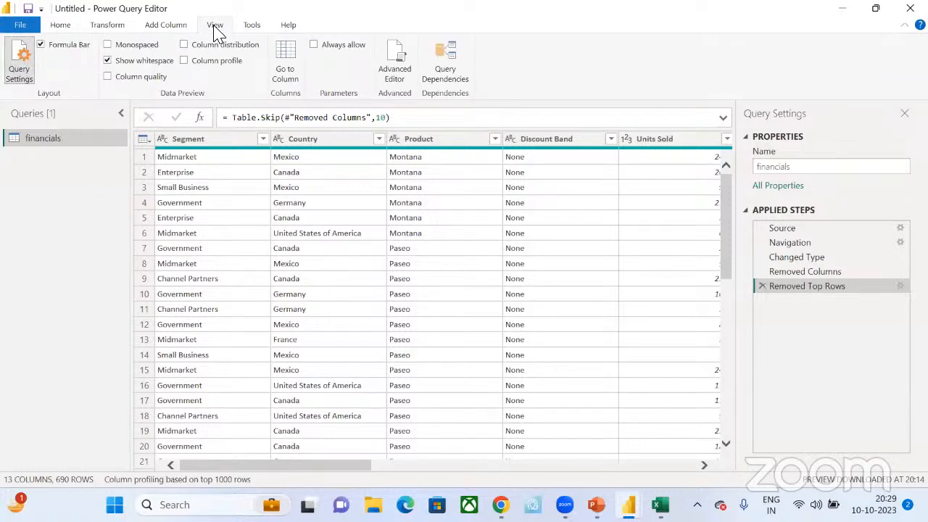
pyautogui.click(144, 29)
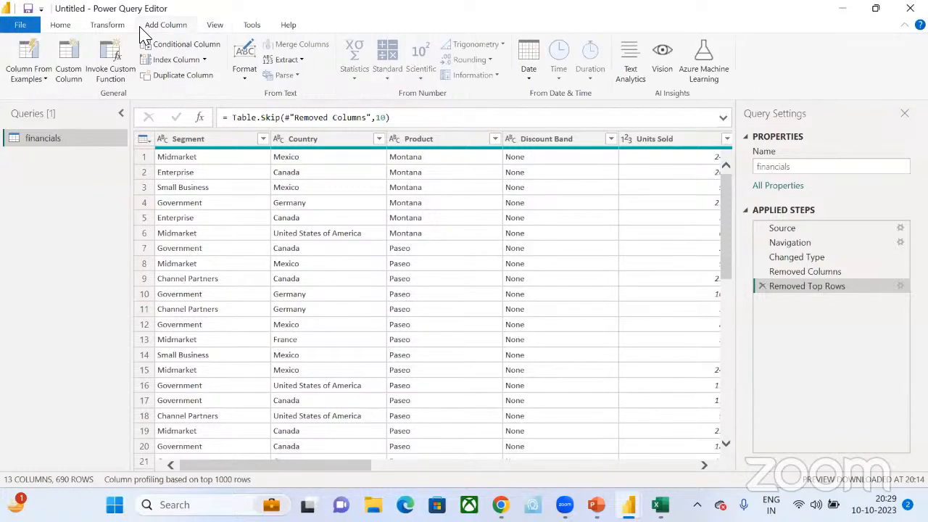
pyautogui.click(102, 29)
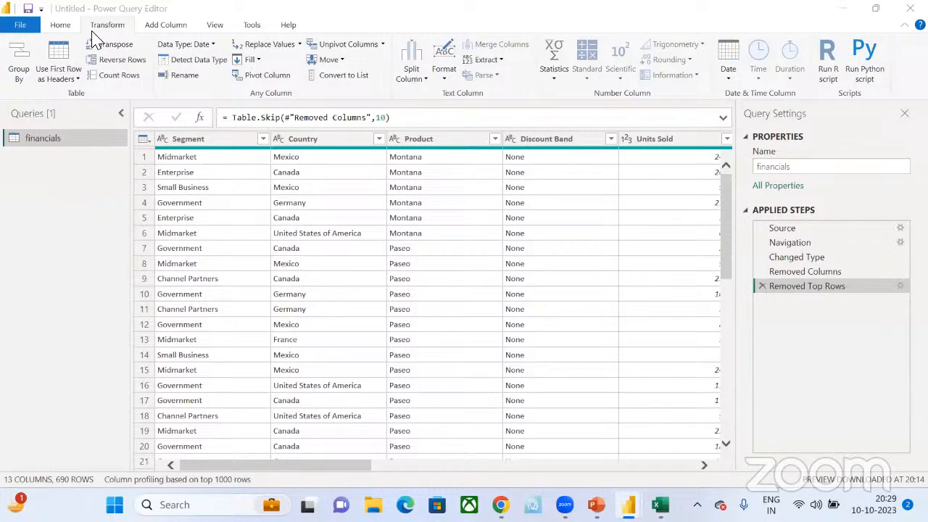
pyautogui.click(64, 20)
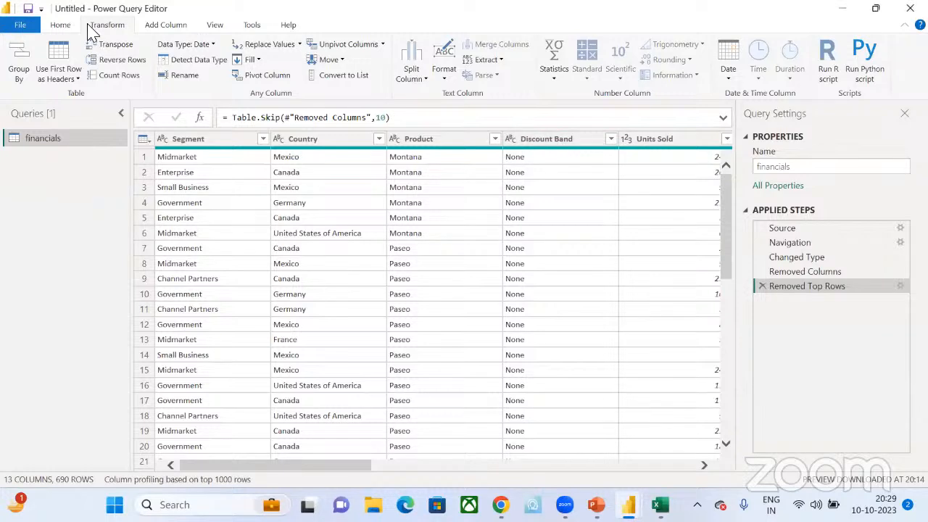
pyautogui.click(58, 24)
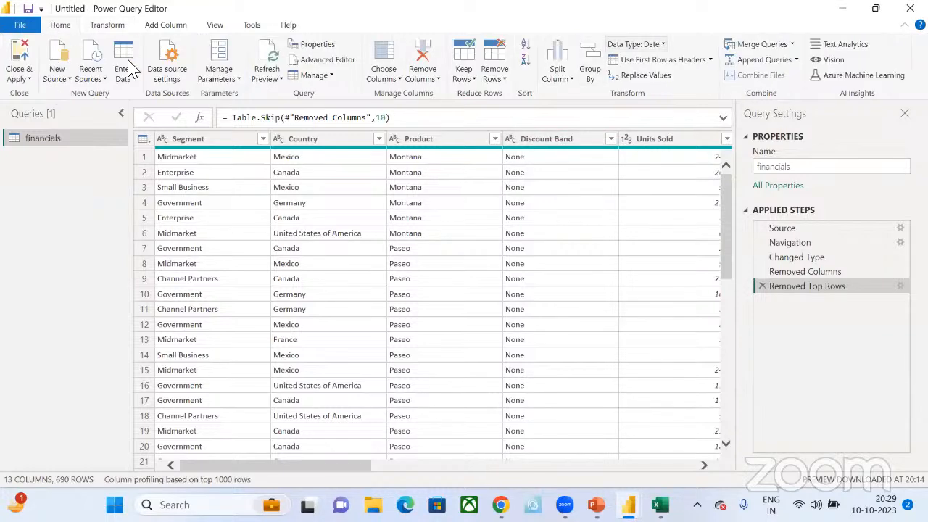
# Step: Remove rows with duplicate values in the Date column and look across the remaining table from Segment to Date
pyautogui.click(499, 81)
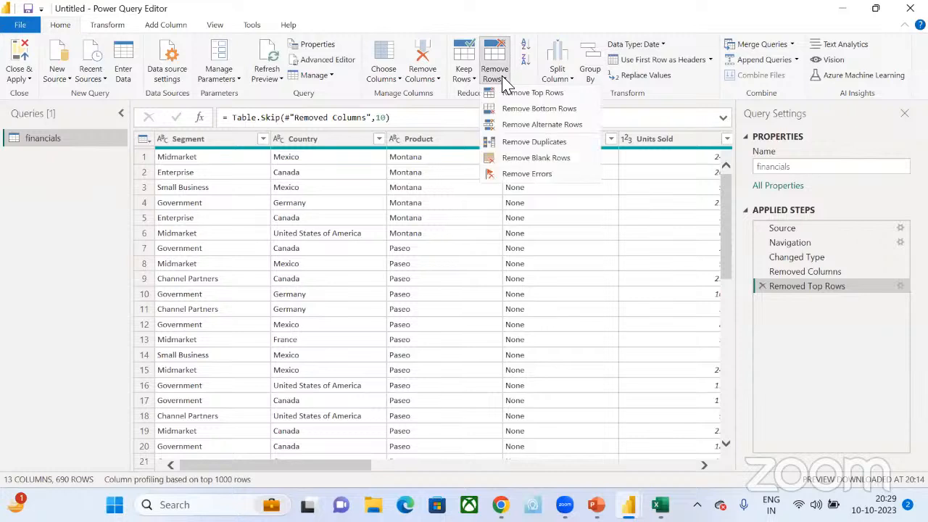
pyautogui.click(537, 145)
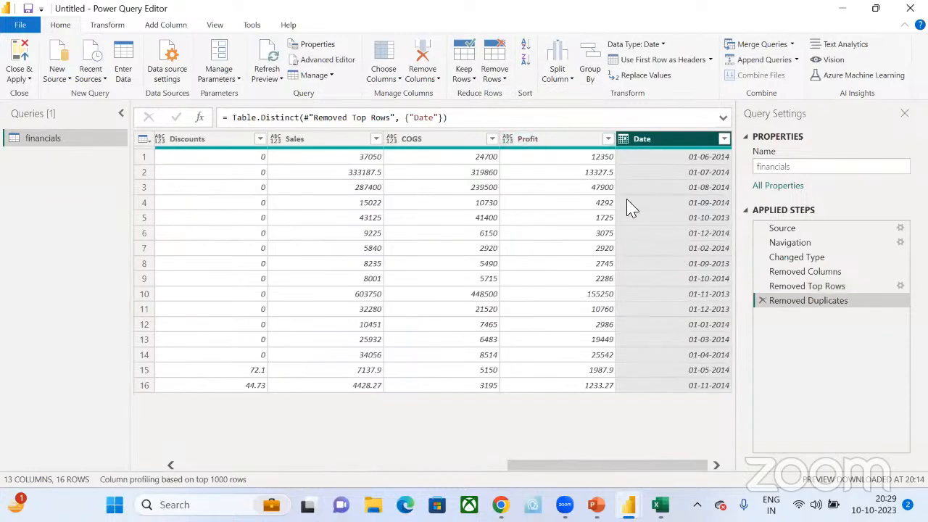
pyautogui.moveTo(598, 471); pyautogui.dragTo(163, 484)
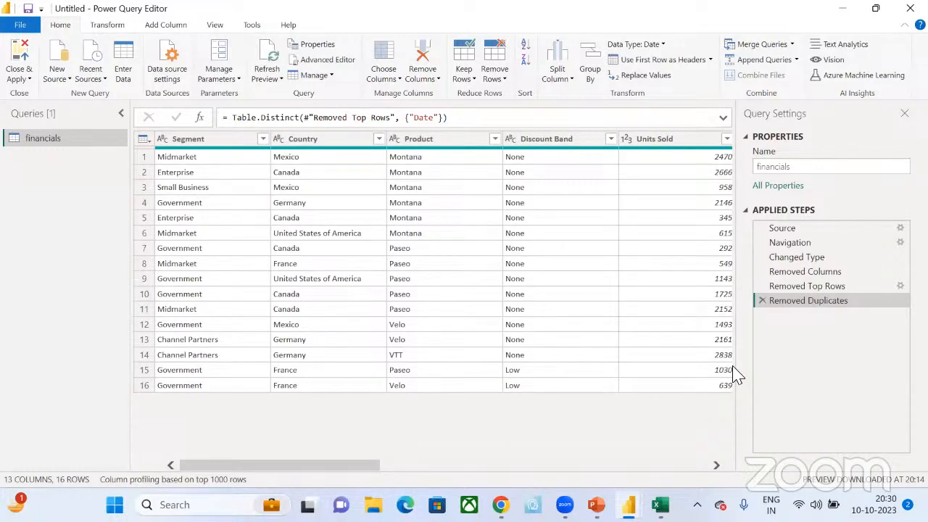
pyautogui.moveTo(355, 472); pyautogui.dragTo(770, 248)
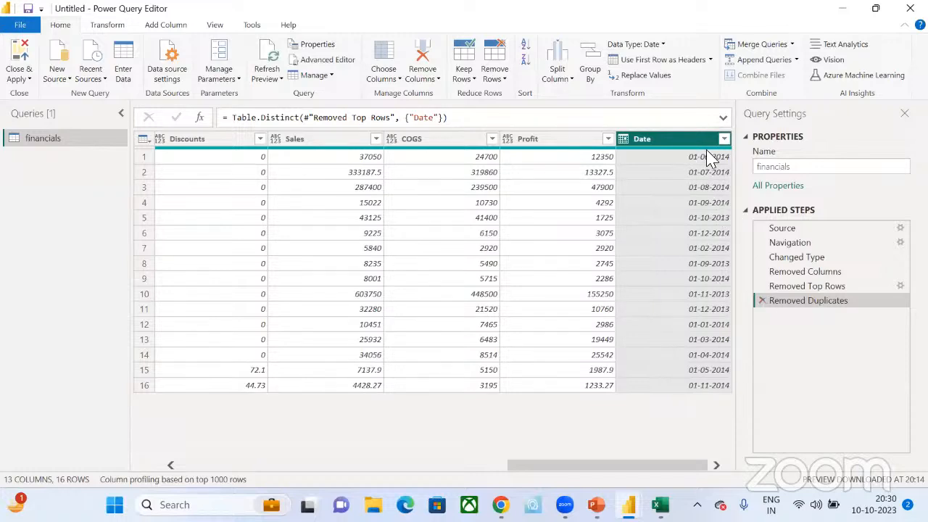
# Step: Delete the Removed Duplicates and Removed Top Rows applied steps
pyautogui.click(761, 300)
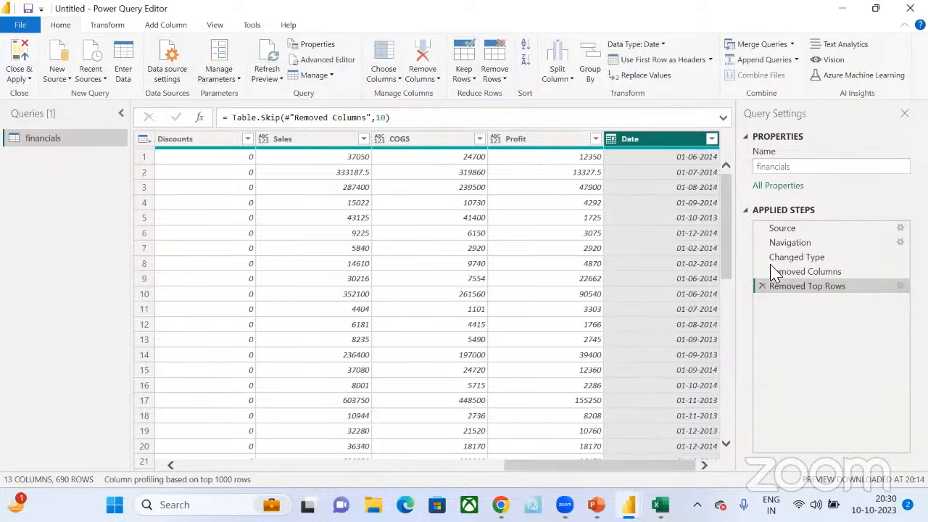
pyautogui.click(762, 286)
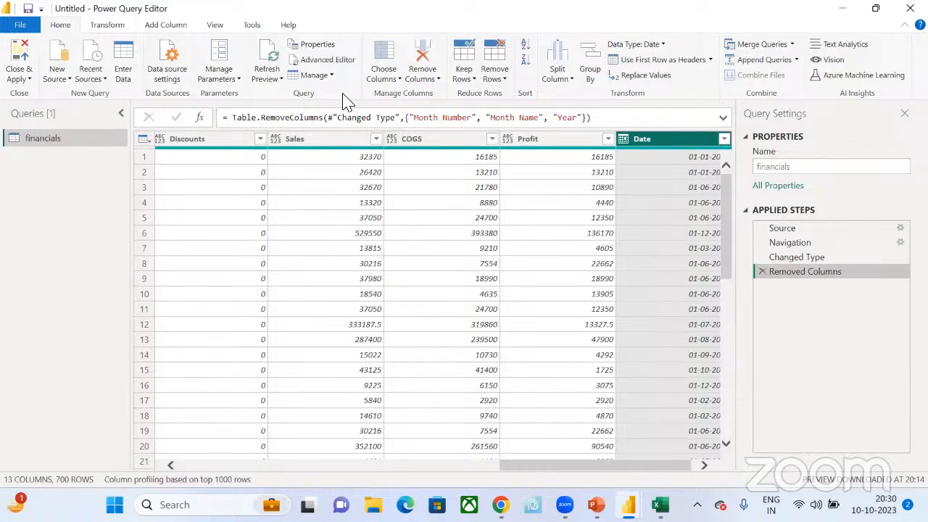
# Step: Delete the Changed Type applied step that precedes Removed Columns
pyautogui.click(107, 25)
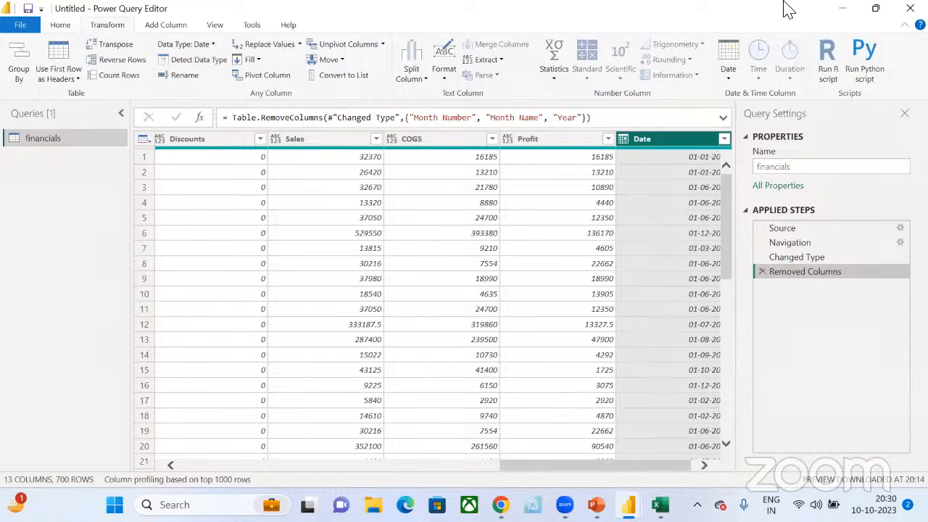
pyautogui.click(762, 258)
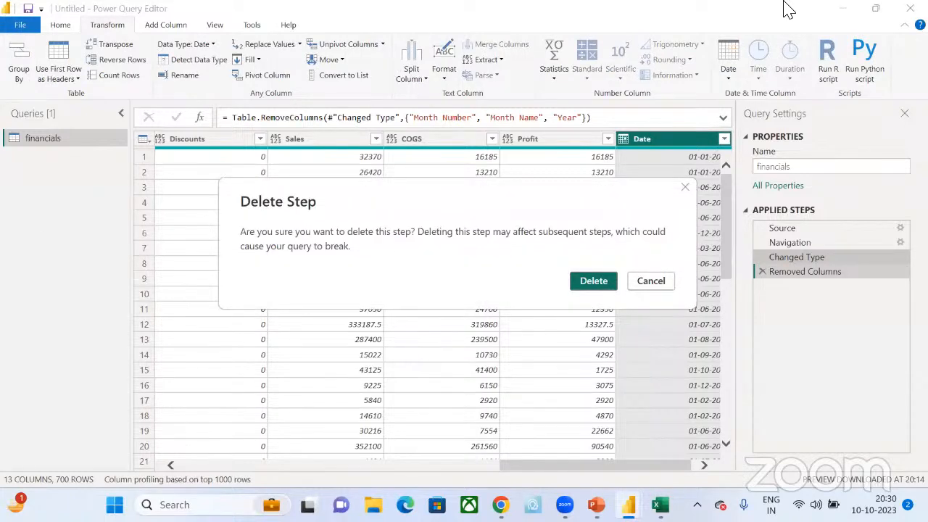
pyautogui.press('Return')
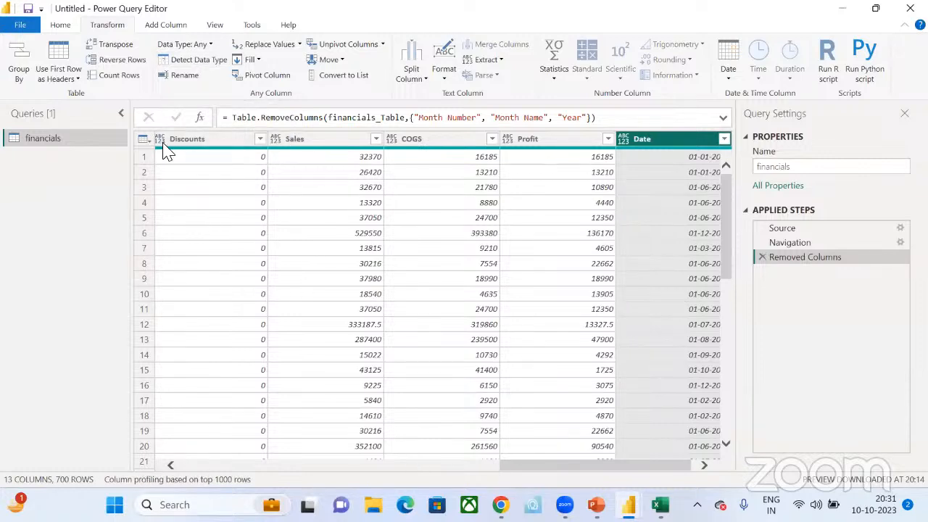
# Step: Look over the untyped columns and automatically detect the data type of the Date column
pyautogui.hscroll(-8, 190, 150)
pyautogui.click(303, 142)
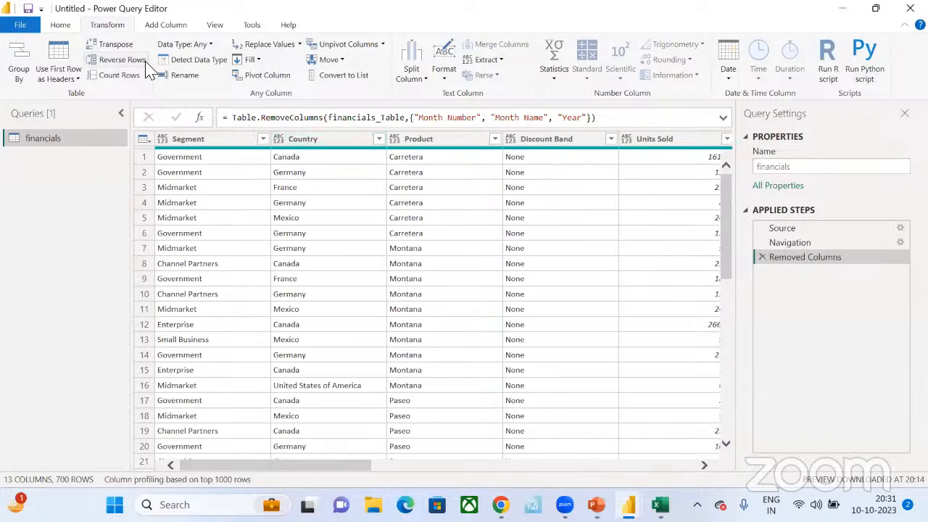
pyautogui.click(199, 61)
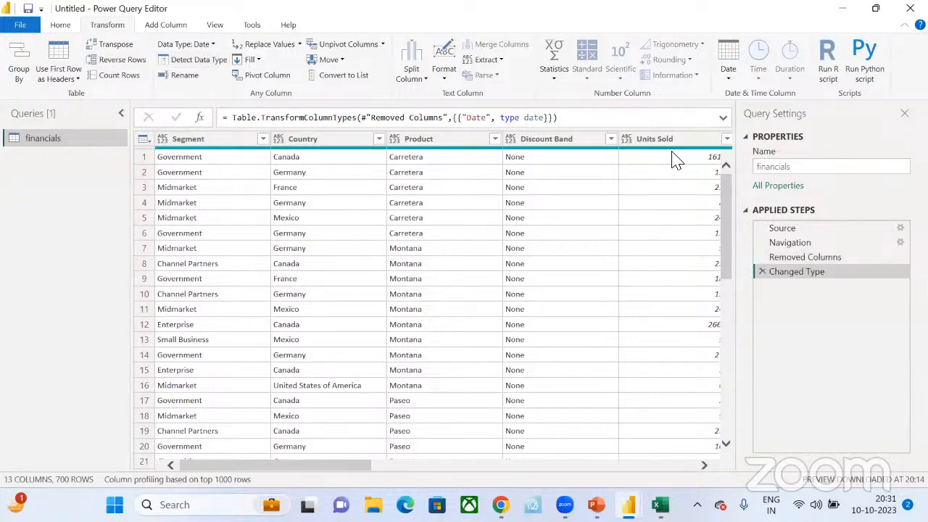
# Step: View the data types available for the Segment column without changing its type
pyautogui.moveTo(356, 468); pyautogui.dragTo(514, 466)
pyautogui.click(162, 138)
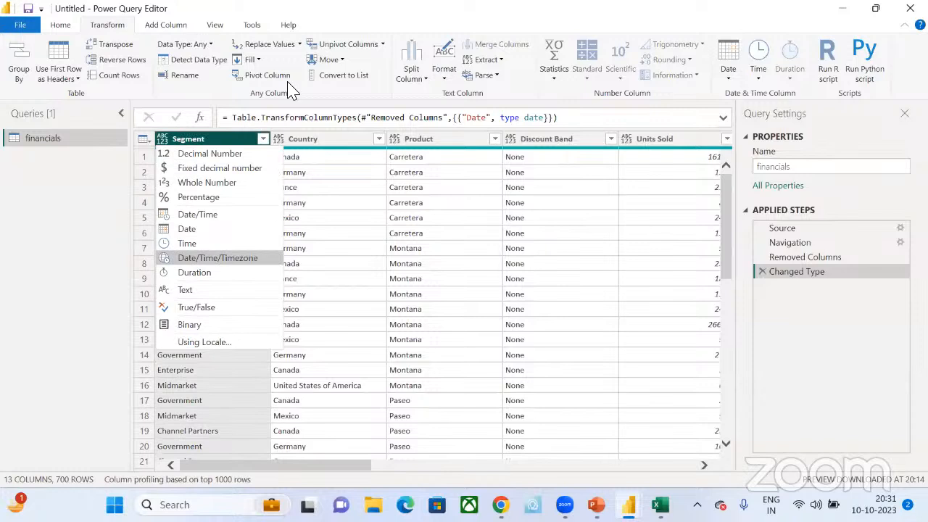
pyautogui.press('Escape')
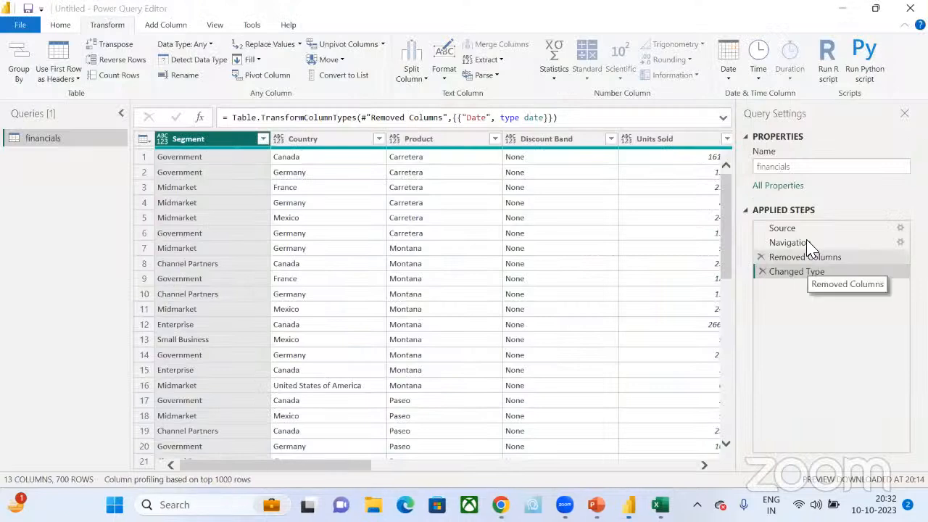
# Step: Review the Removed Columns step, cancel inserting an intermediate step, and return to the Changed Type step
pyautogui.click(797, 244)
pyautogui.press('Down')
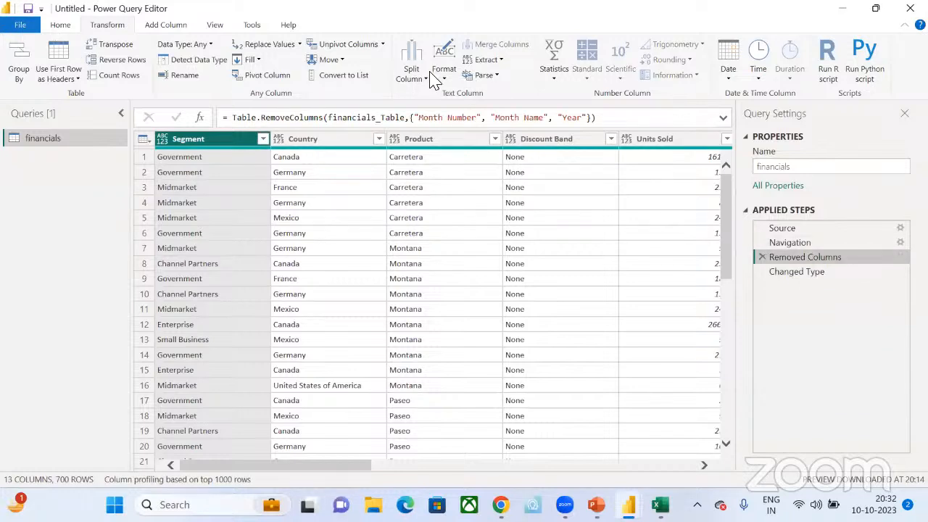
pyautogui.scroll(1, 445, 98)
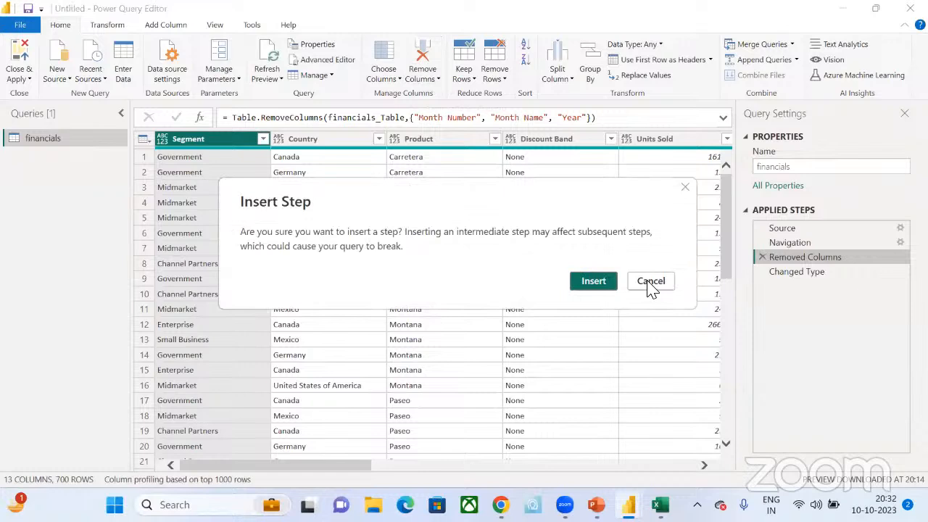
pyautogui.click(651, 284)
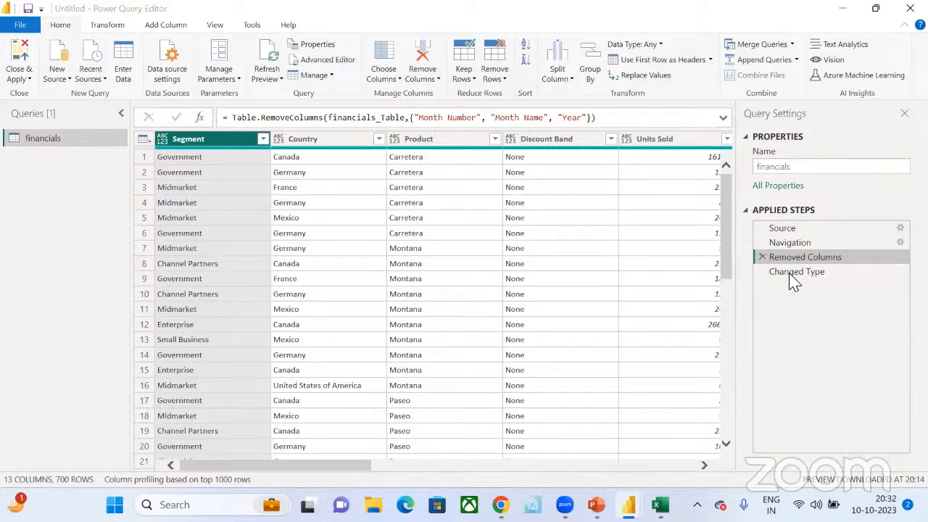
pyautogui.click(795, 276)
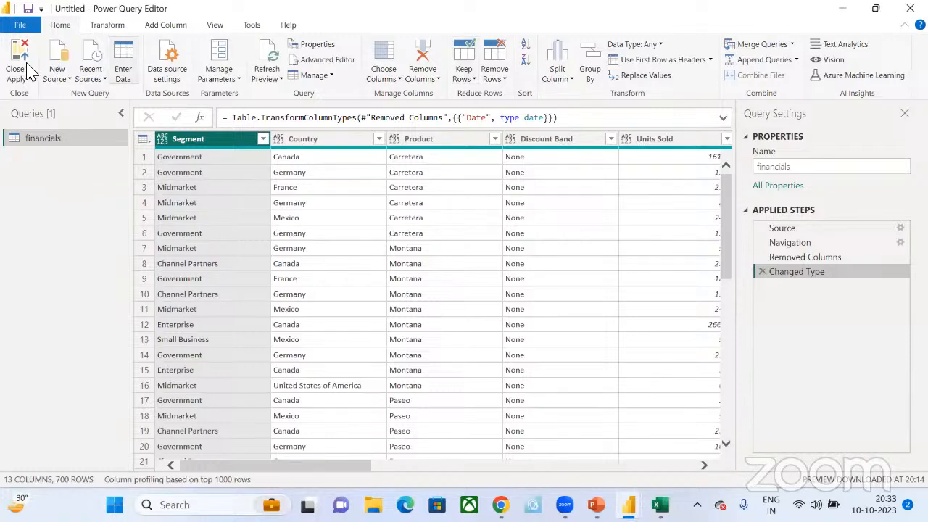
# Step: Open the Segment column's name for editing and leave it without entering a new name
pyautogui.click(112, 28)
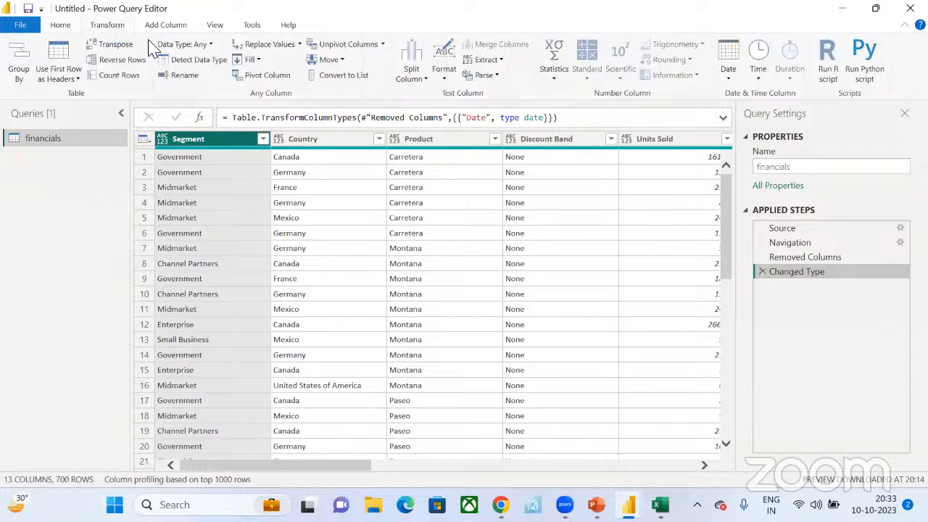
pyautogui.click(186, 77)
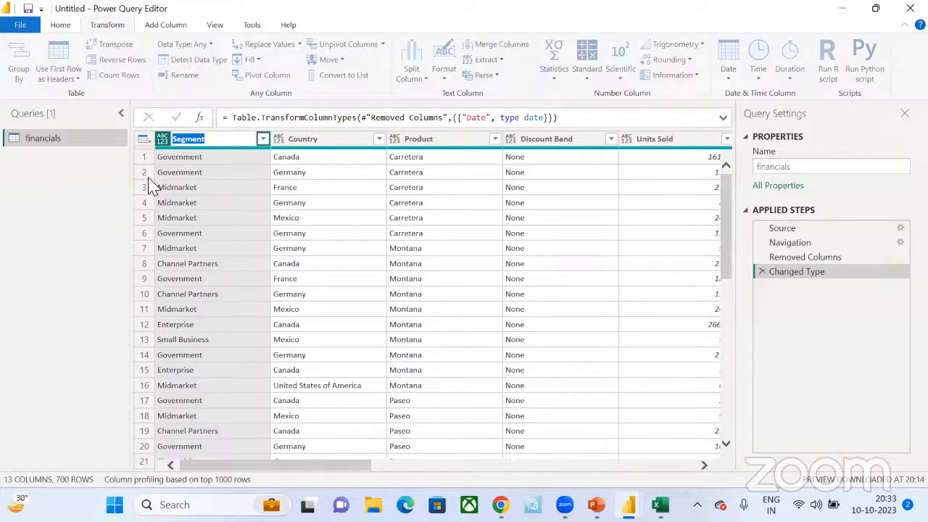
pyautogui.click(207, 131)
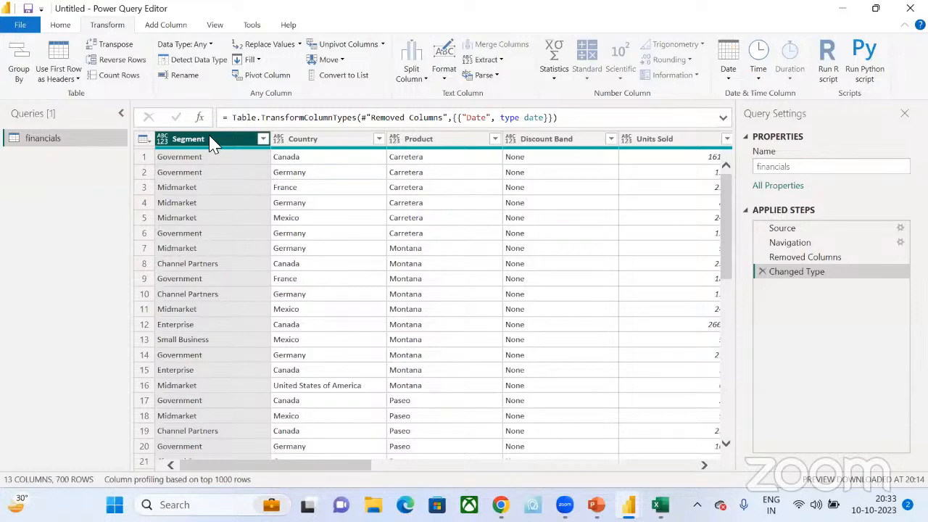
# Step: Replace Government with Govt in the Segment column, and delete that Replaced Value step from the applied steps
pyautogui.click(268, 45)
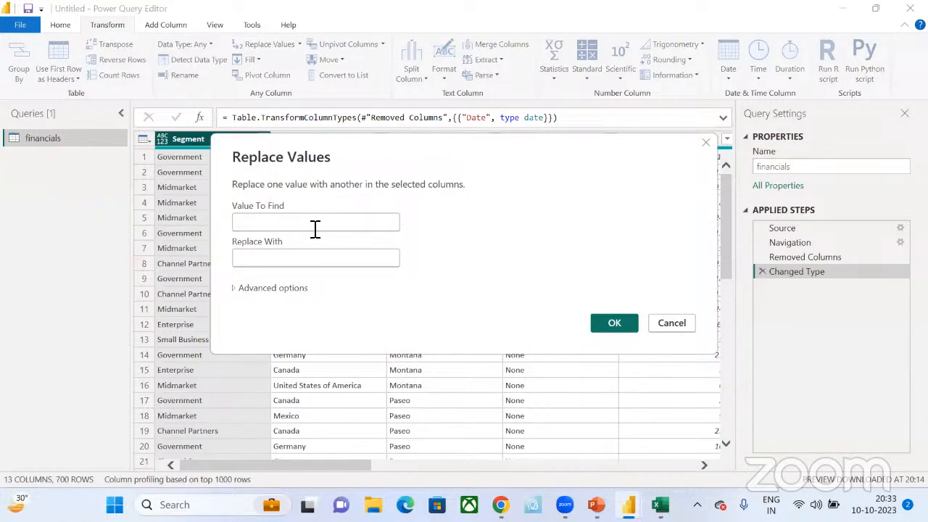
pyautogui.click(315, 229)
pyautogui.write('GOv')
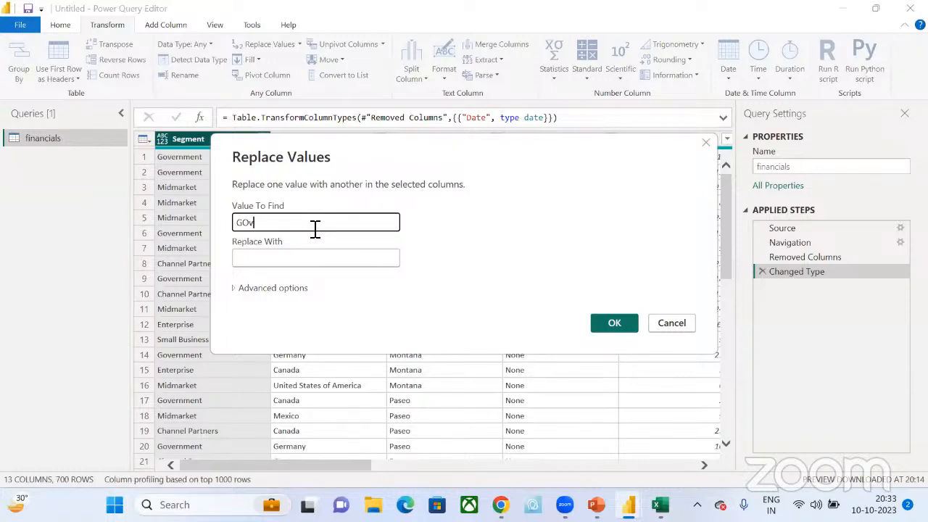
pyautogui.press('BackSpace')
pyautogui.press('BackSpace')
pyautogui.write('overnment')
pyautogui.click(628, 323)
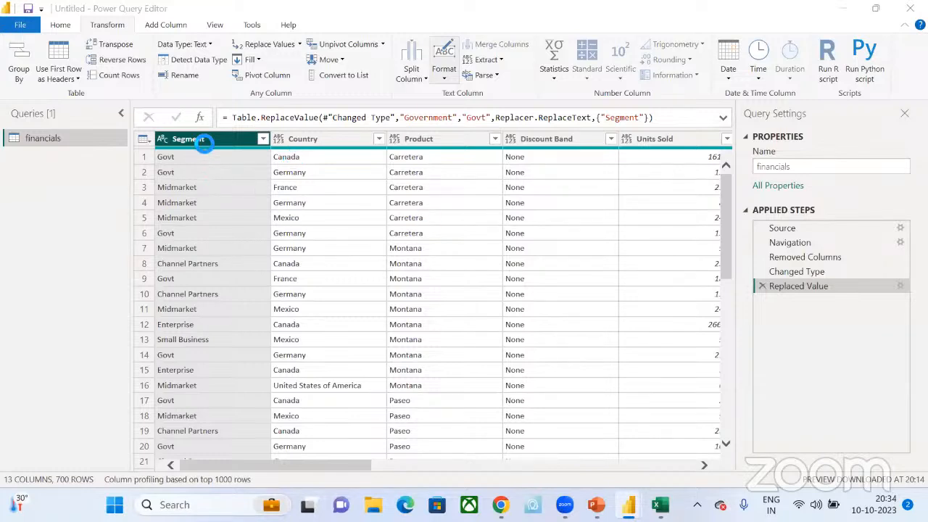
pyautogui.click(762, 285)
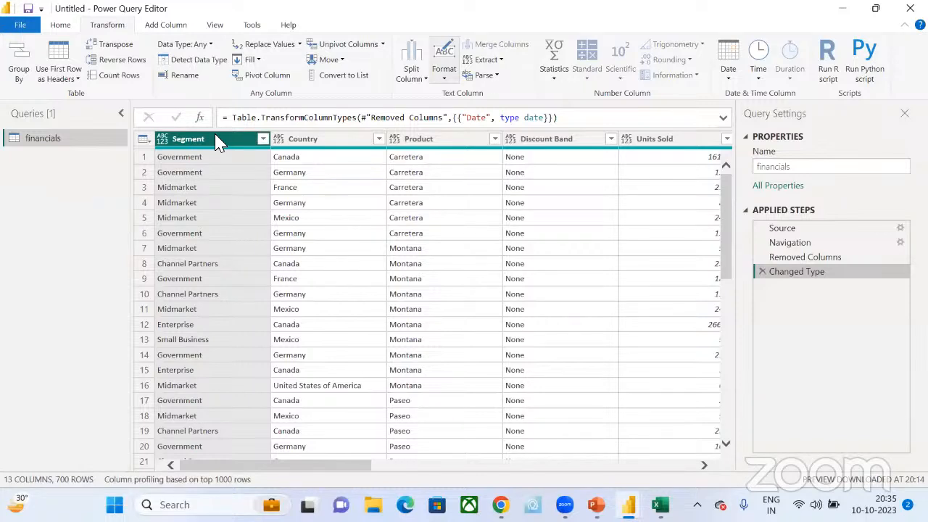
# Step: Replace the value Government with Govt in the Segment column
pyautogui.click(266, 48)
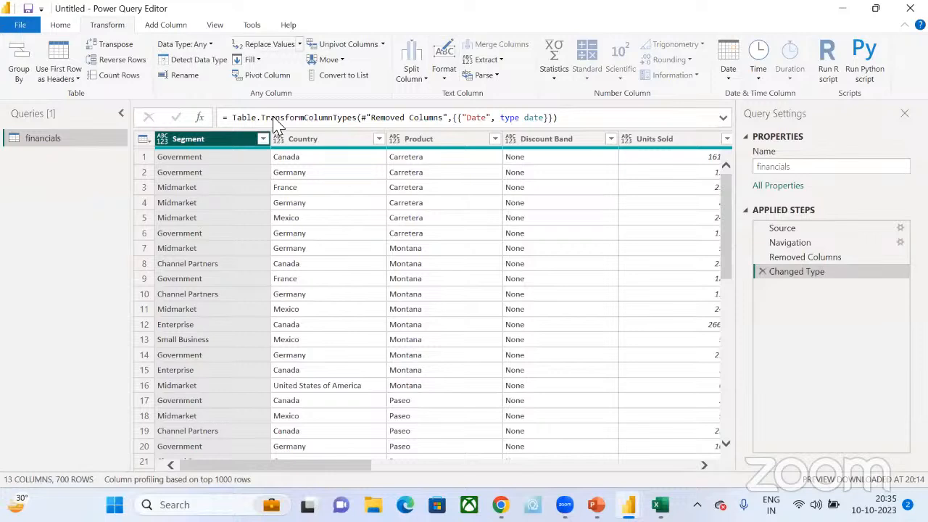
pyautogui.click(272, 223)
pyautogui.write('Government')
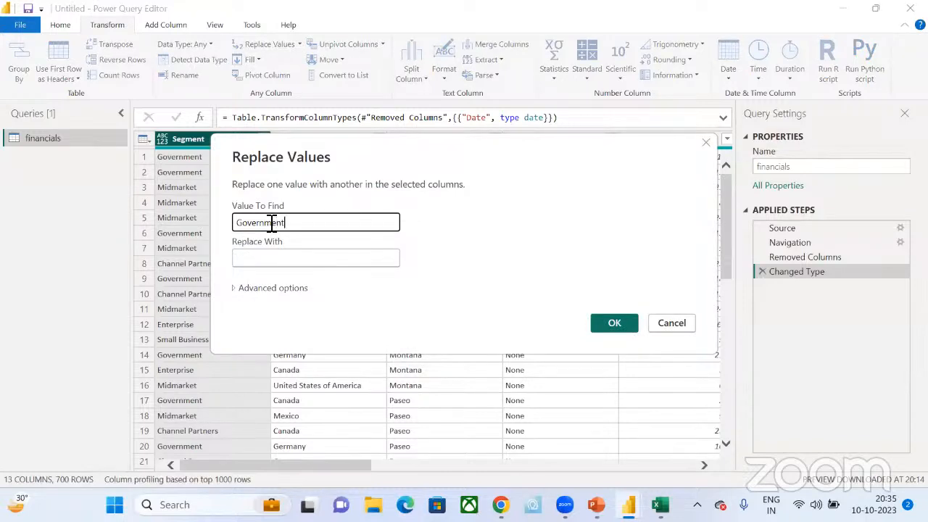
pyautogui.click(272, 262)
pyautogui.write('Go')
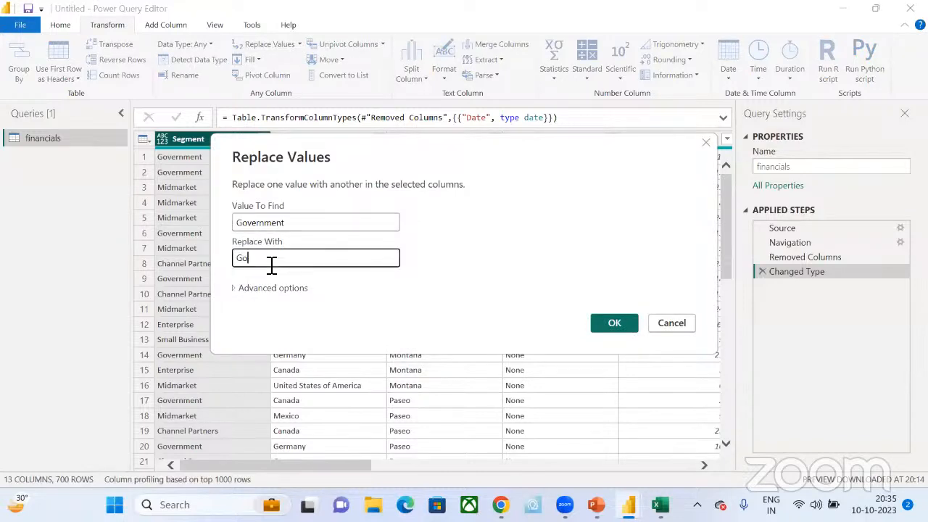
pyautogui.write('vt')
pyautogui.click(601, 324)
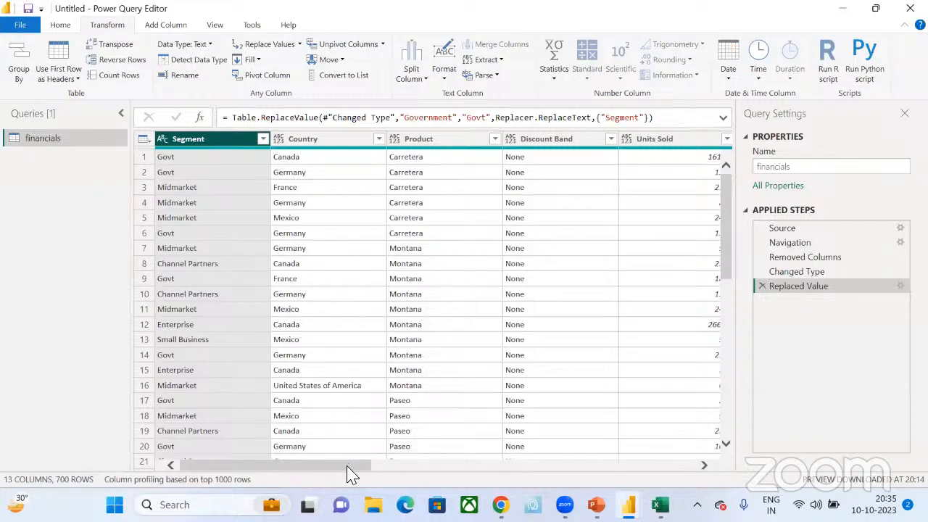
# Step: Copy the full country name from row 16 and replace United States of America with USA in the Country column
pyautogui.click(356, 388)
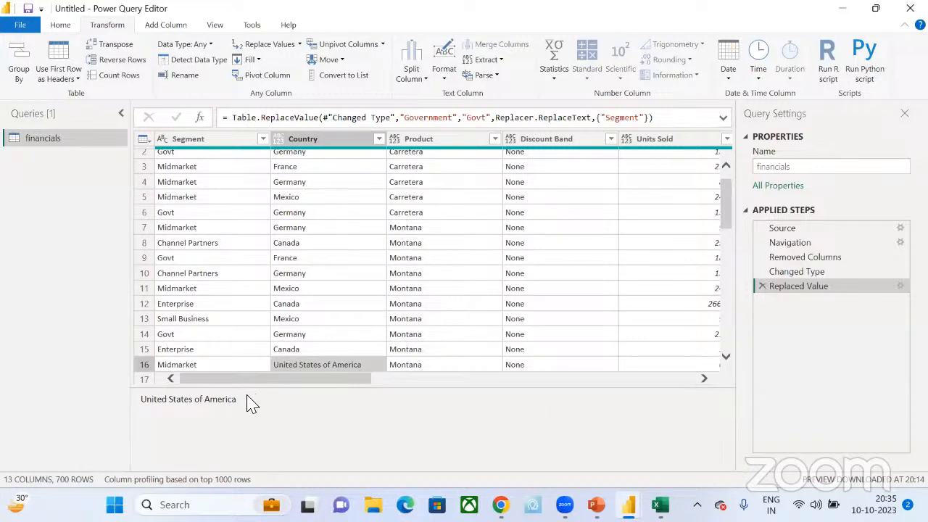
pyautogui.moveTo(239, 405); pyautogui.dragTo(150, 401)
pyautogui.hotkey('ctrl', 'c')
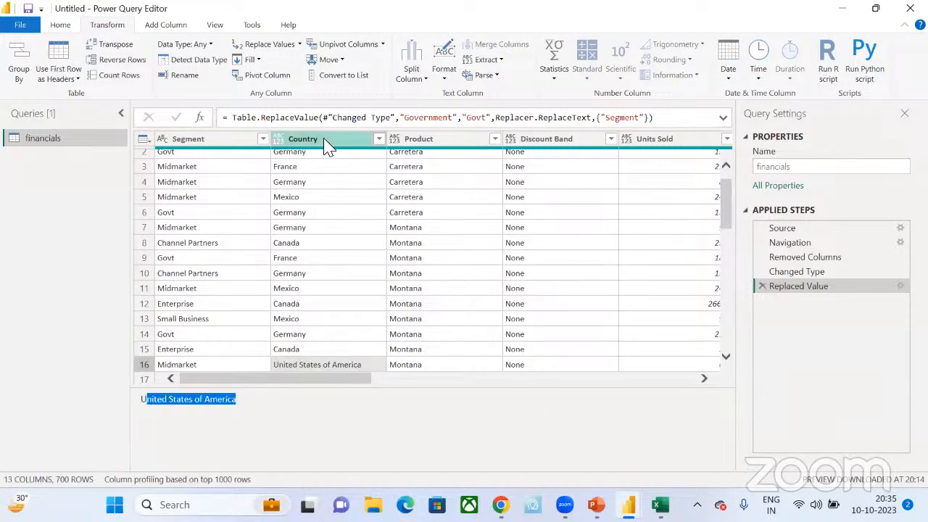
pyautogui.click(326, 141)
pyautogui.click(274, 45)
pyautogui.click(302, 225)
pyautogui.hotkey('ctrl', 'v')
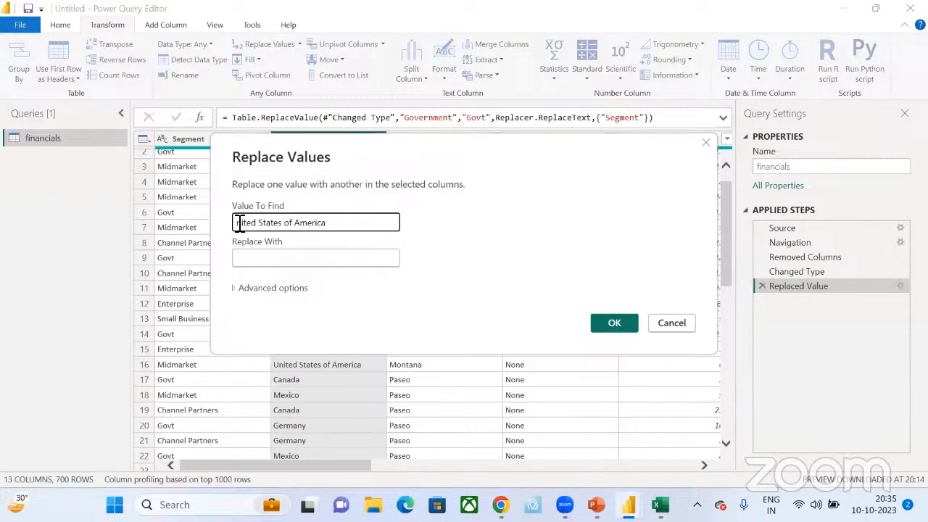
pyautogui.write('U')
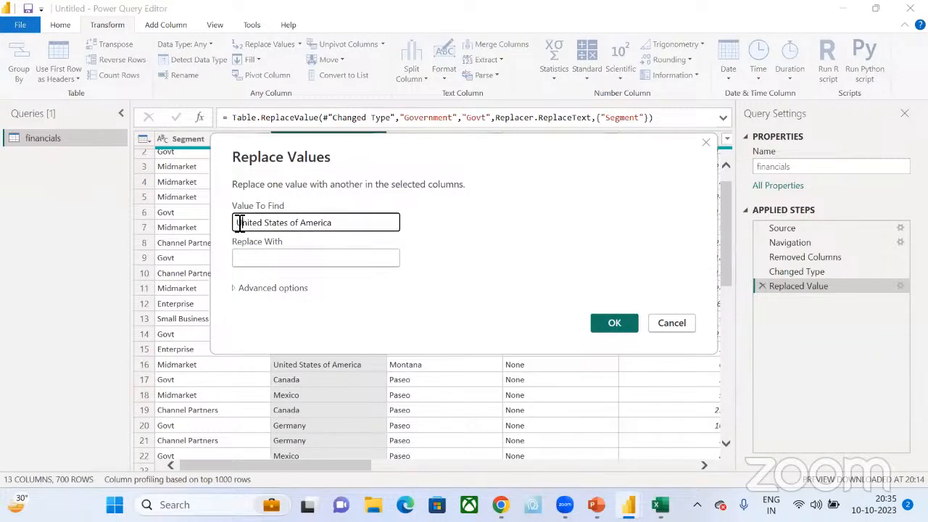
pyautogui.click(260, 261)
pyautogui.write('USA')
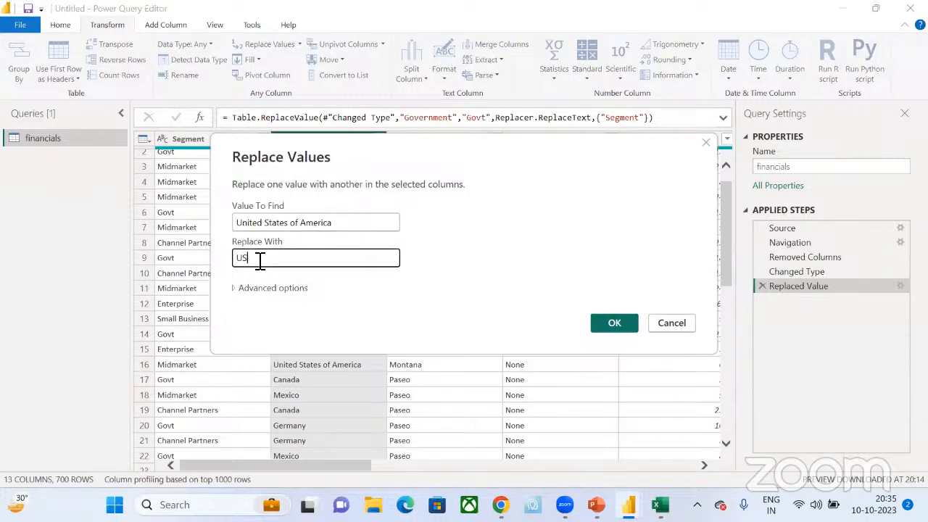
pyautogui.click(614, 325)
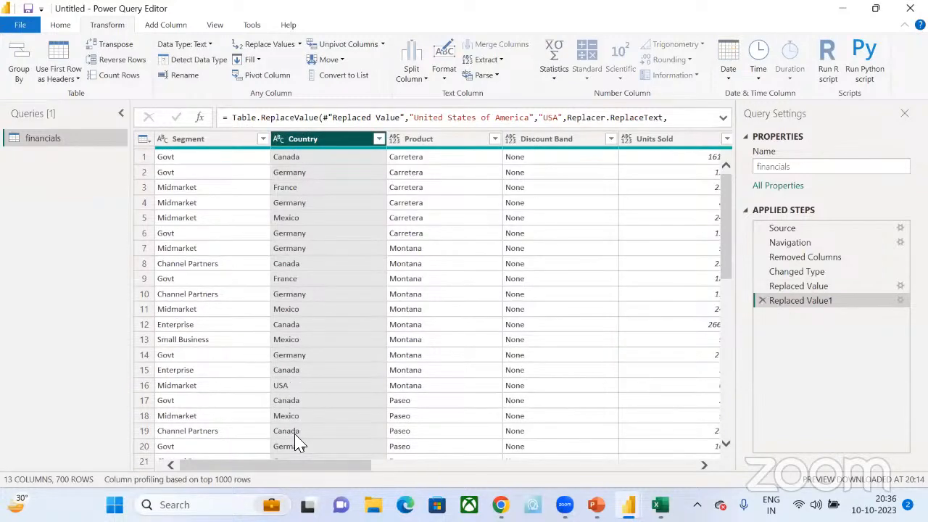
pyautogui.scroll(-7, 299, 444)
pyautogui.scroll(7, 299, 444)
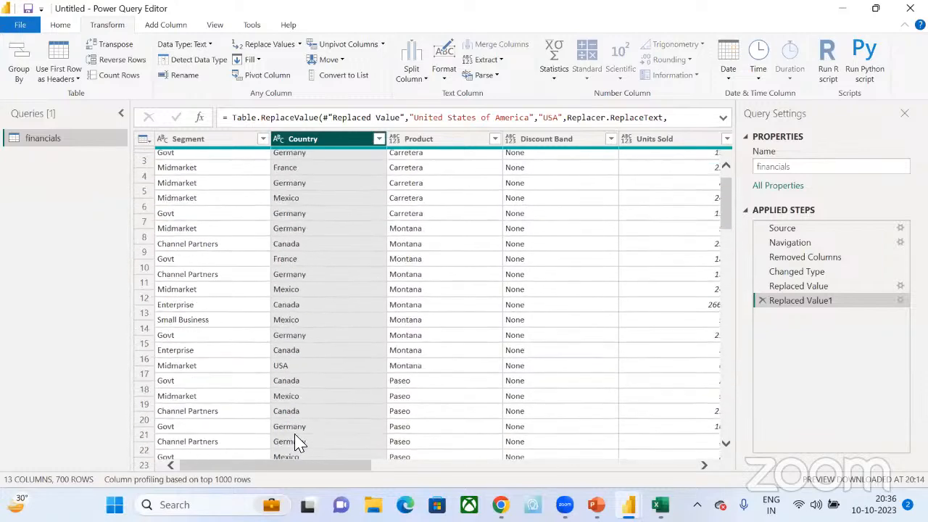
pyautogui.scroll(1, 299, 443)
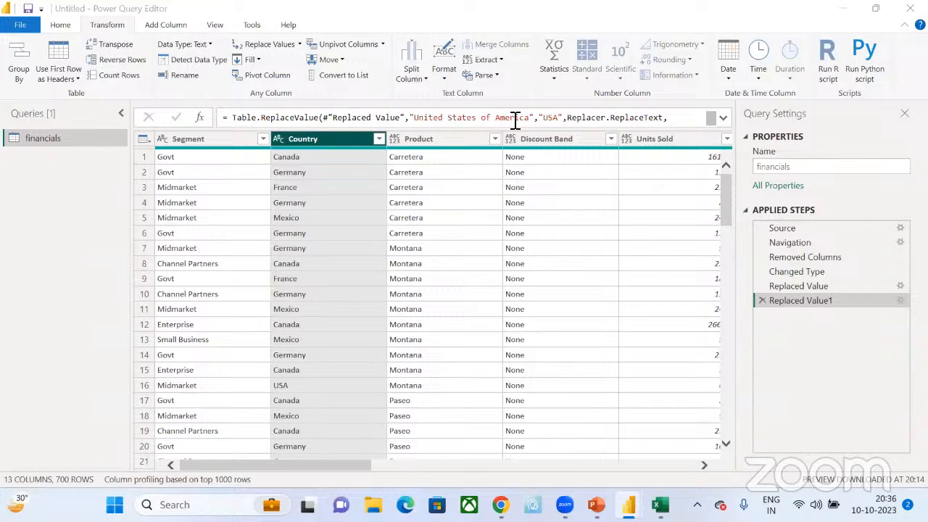
# Step: View the advanced options for replacing values in the Country column, cancel the replacement, and check the Split Column command
pyautogui.click(275, 44)
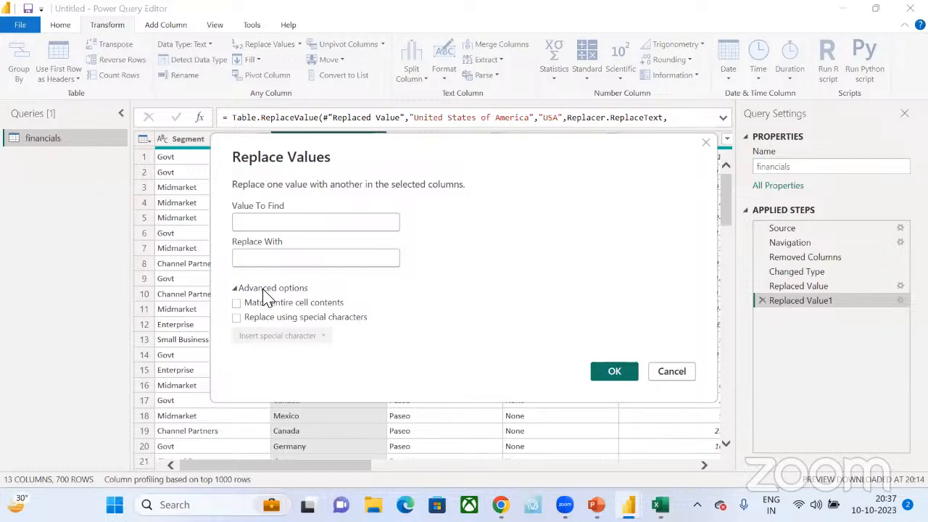
pyautogui.click(667, 373)
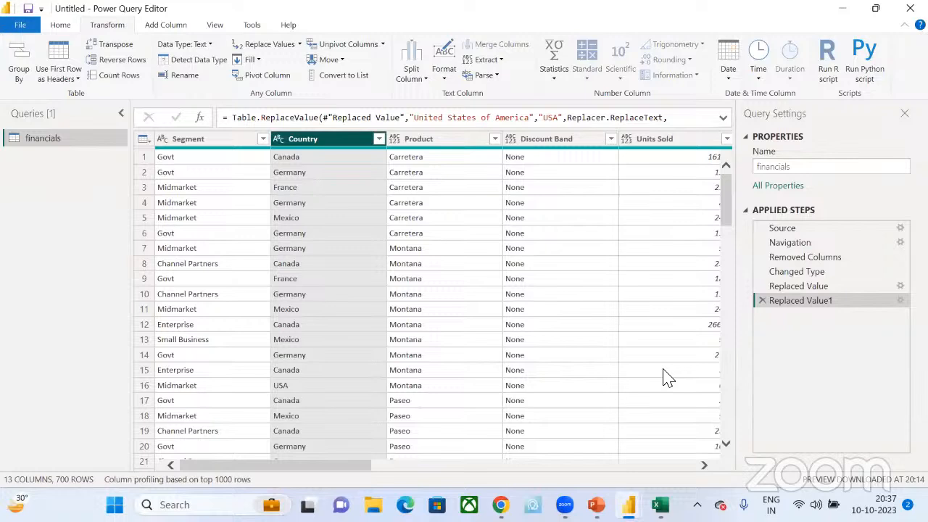
pyautogui.click(406, 63)
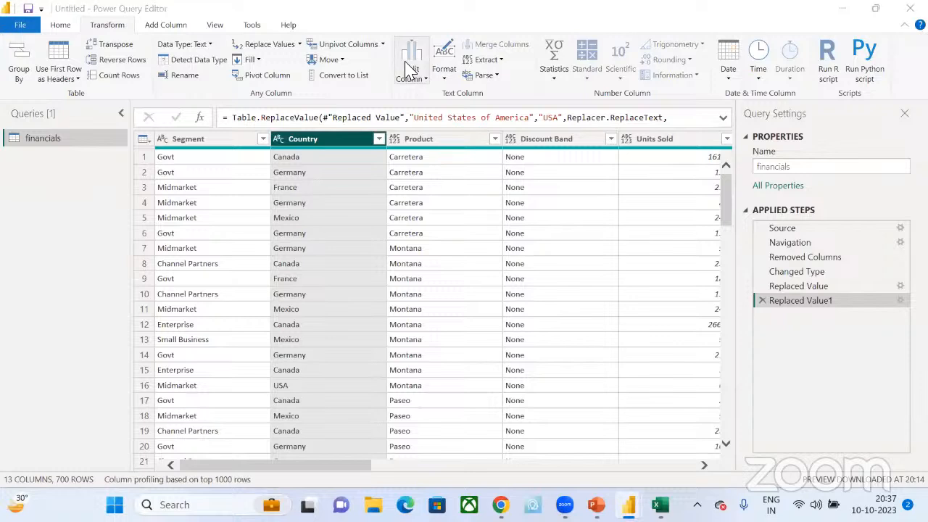
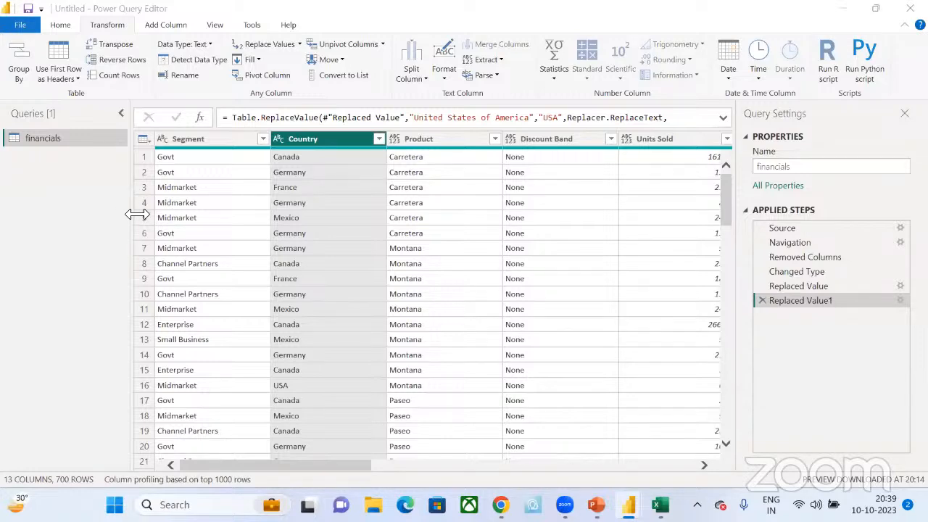
# Step: View the screenshot of the Manufacturing Price filter list and close the image
pyautogui.click(598, 187)
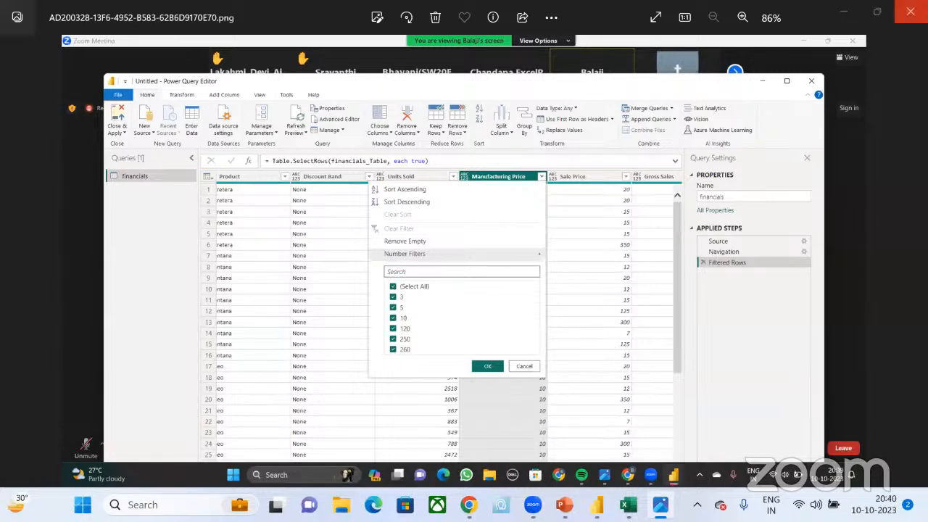
pyautogui.click(910, 11)
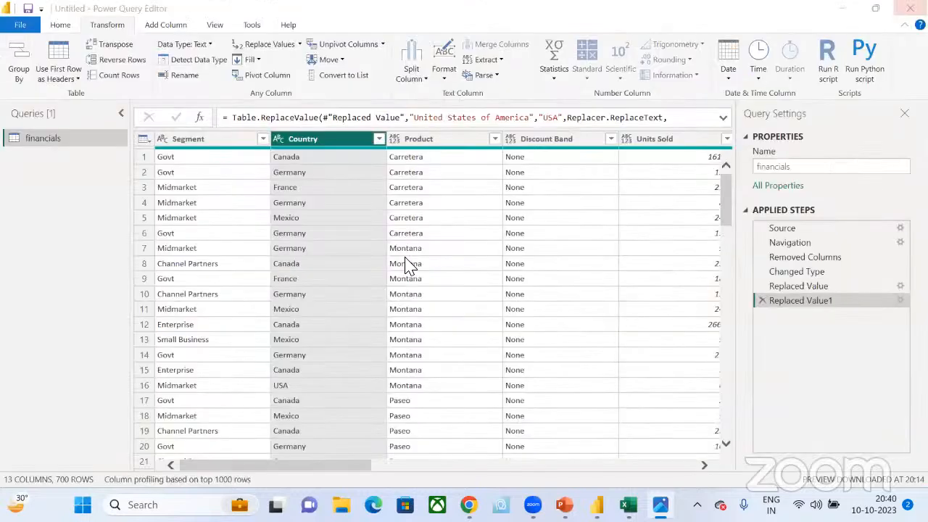
# Step: Filter the Product column to Carretera only, and delete that Filtered Rows step from the applied steps
pyautogui.click(495, 139)
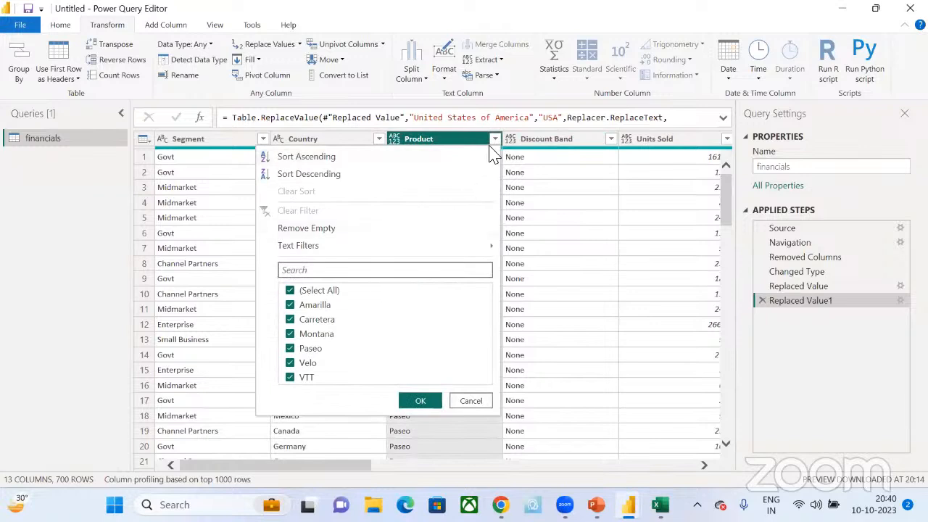
pyautogui.click(290, 291)
pyautogui.click(290, 319)
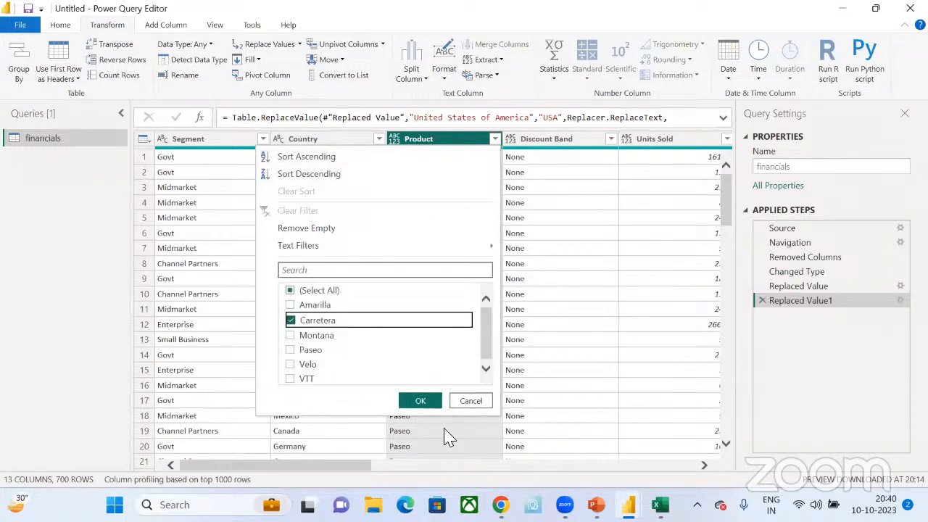
pyautogui.click(420, 402)
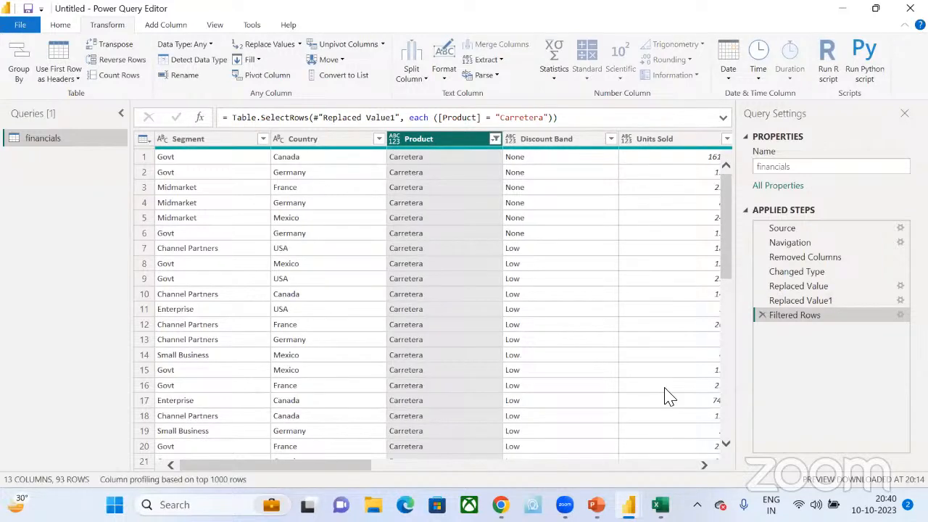
pyautogui.click(762, 316)
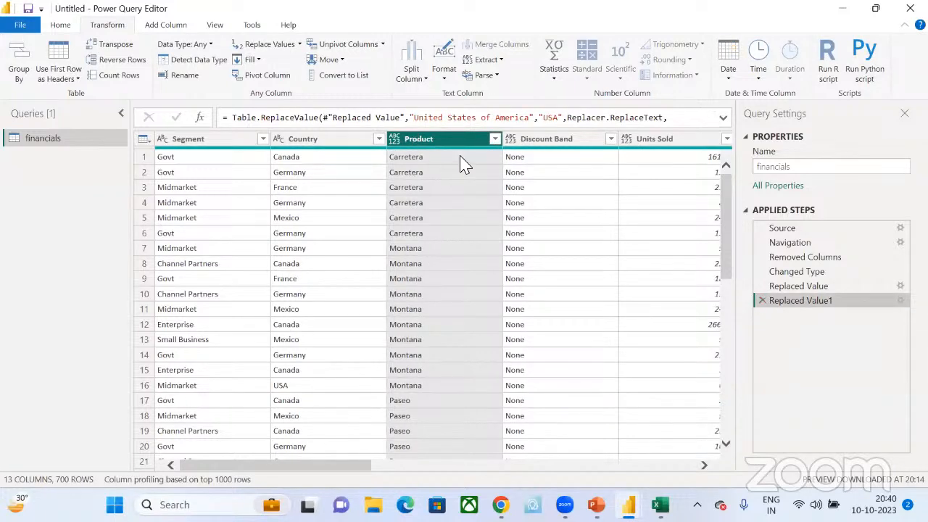
# Step: View the Split Column command and the column profiling options without changing them
pyautogui.click(411, 65)
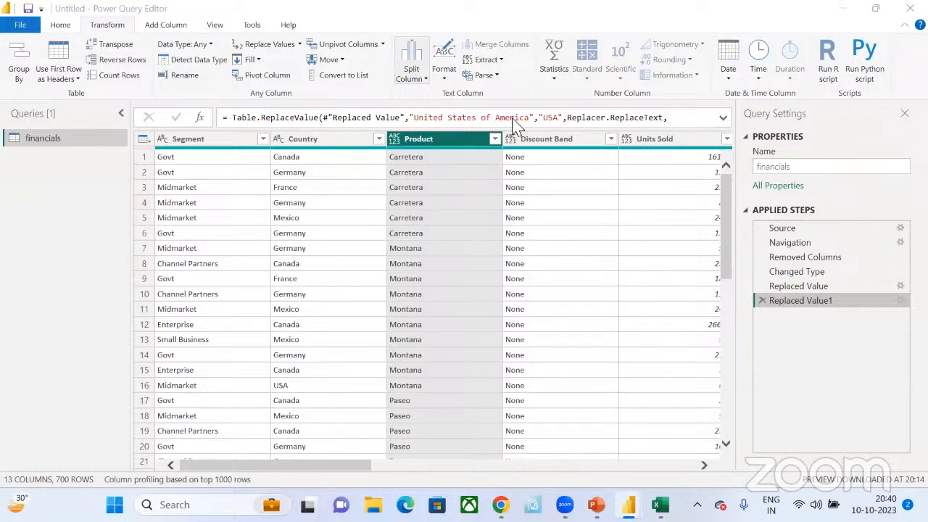
pyautogui.click(221, 482)
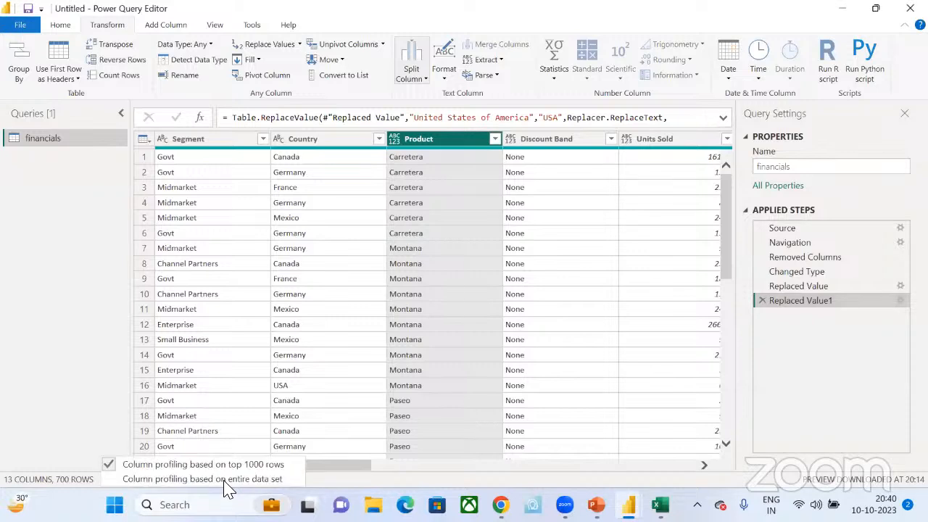
pyautogui.click(351, 480)
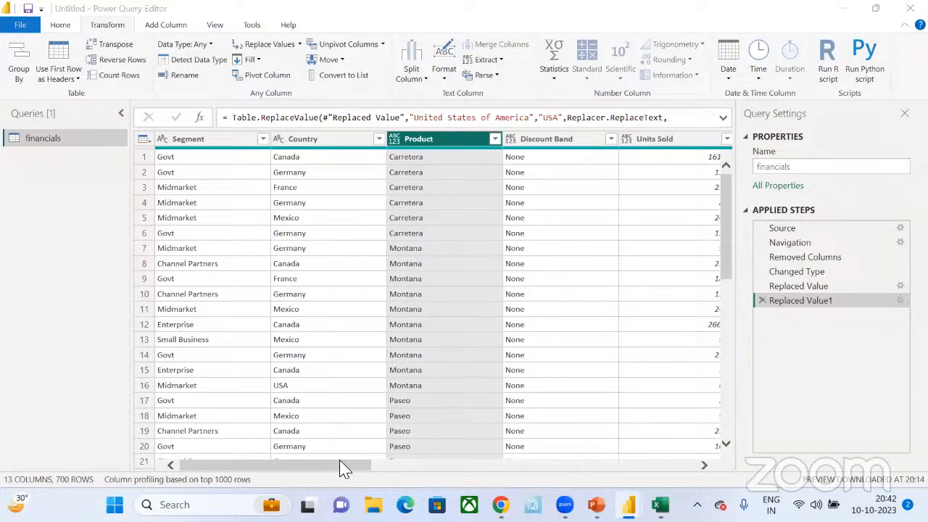
pyautogui.moveTo(726, 265); pyautogui.dragTo(749, 112)
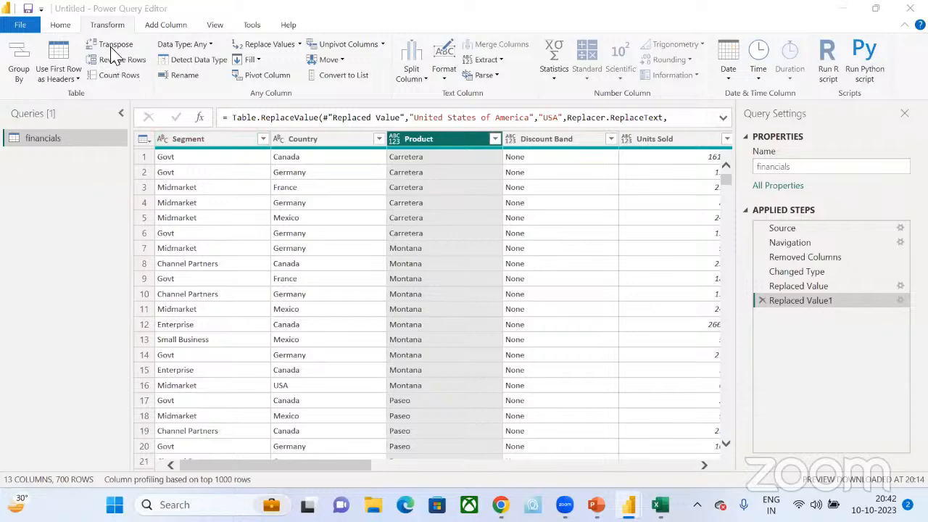
# Step: Transpose the entire financials table, and delete that Transposed Table step from the applied steps
pyautogui.click(204, 142)
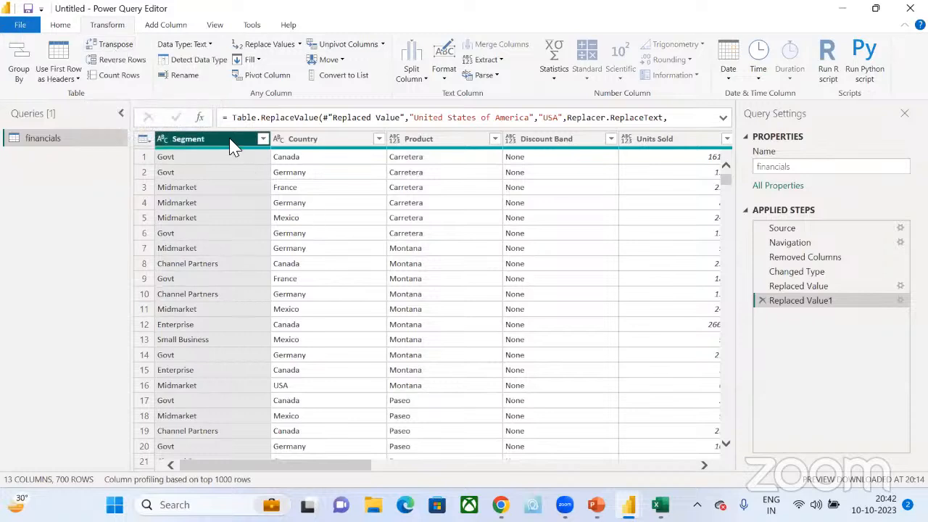
pyautogui.hotkey('ctrl', 'a')
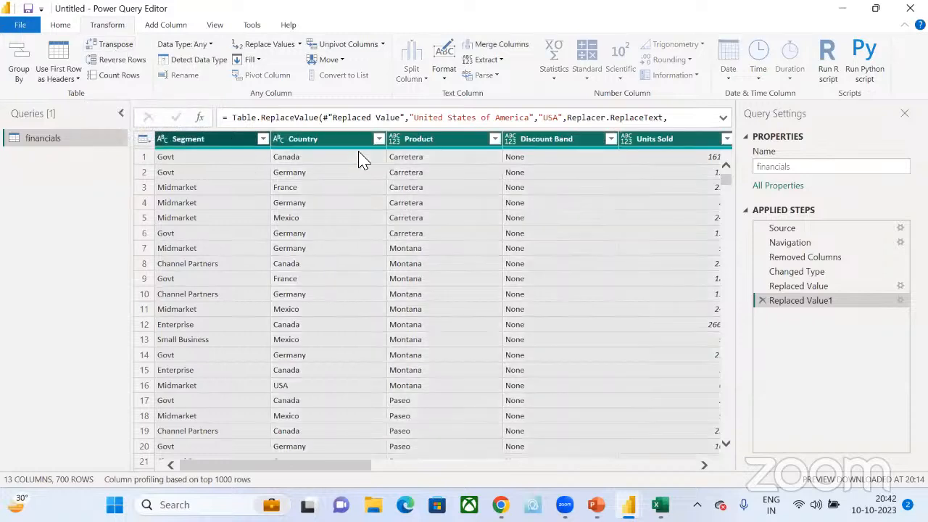
pyautogui.click(110, 48)
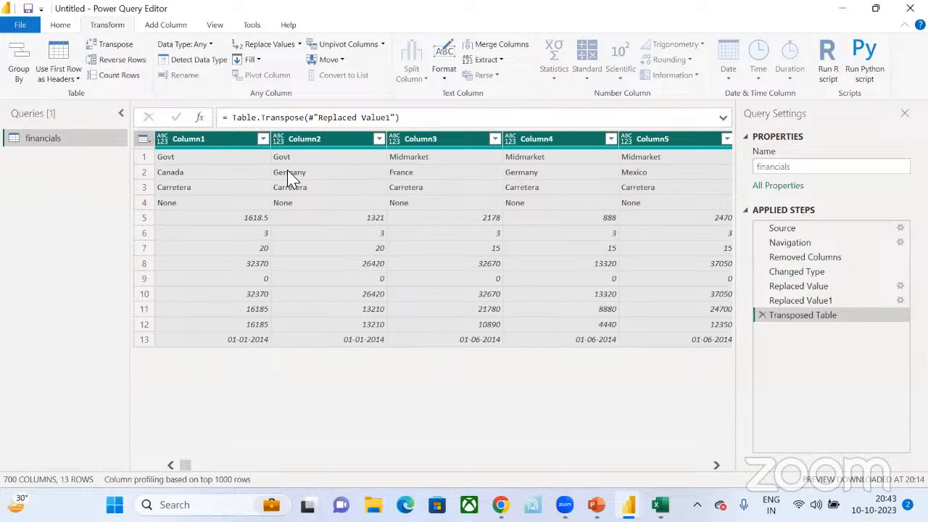
pyautogui.click(761, 315)
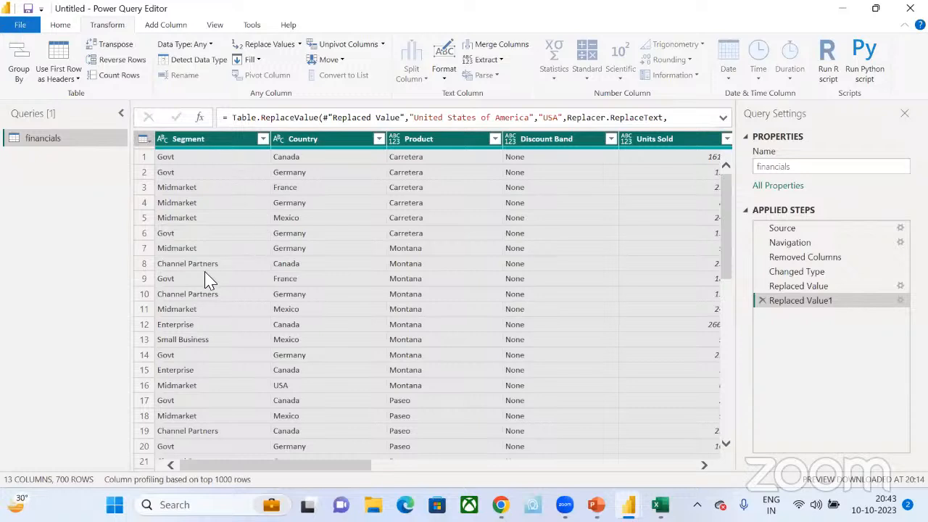
# Step: Reverse the row order of the financials table, delete that Reversed Rows step, and compare the first and last rows
pyautogui.click(194, 142)
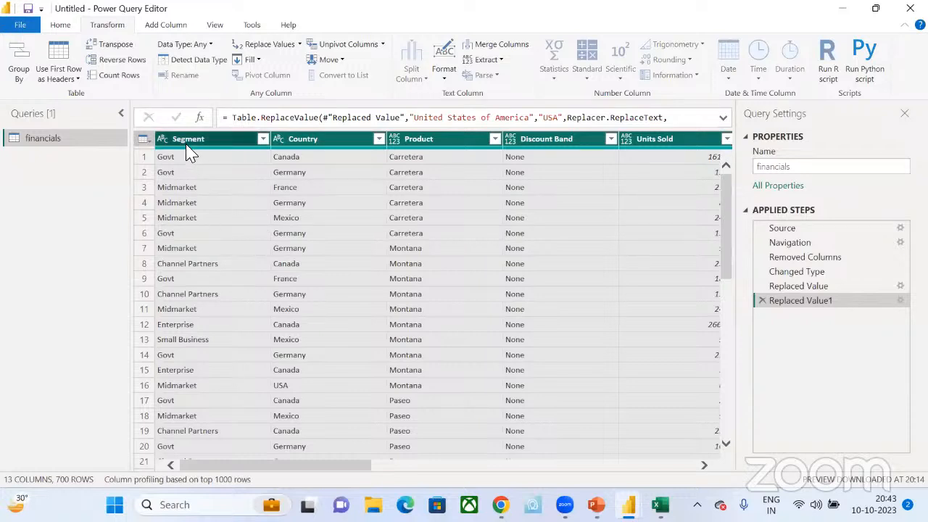
pyautogui.click(120, 59)
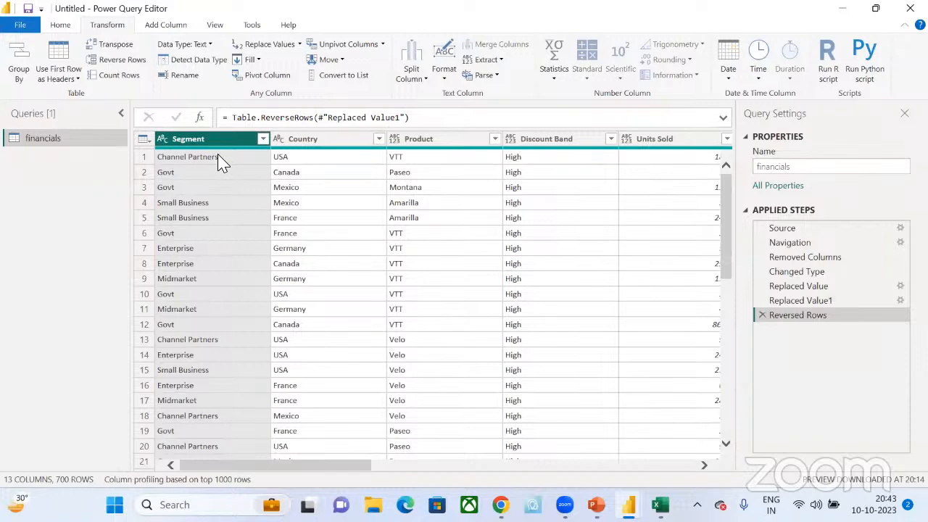
pyautogui.moveTo(727, 239); pyautogui.dragTo(758, 520)
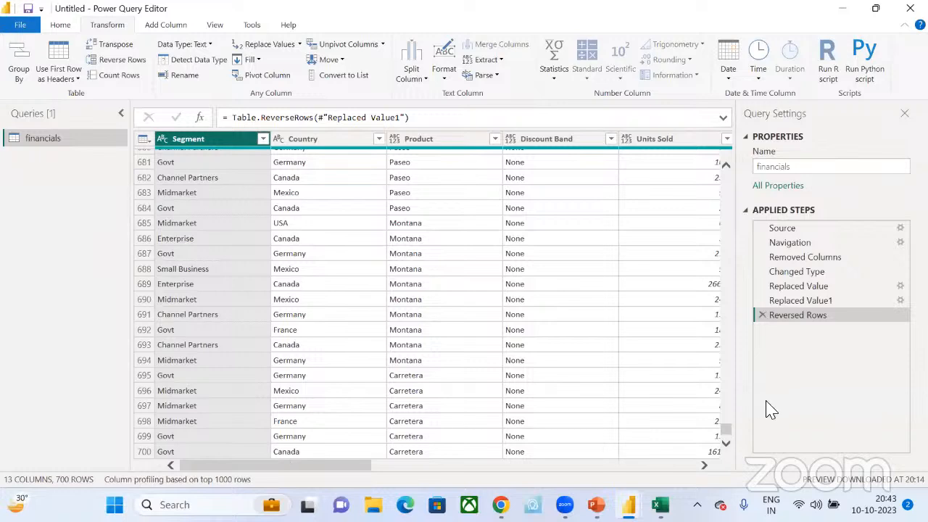
pyautogui.moveTo(725, 434); pyautogui.dragTo(714, 99)
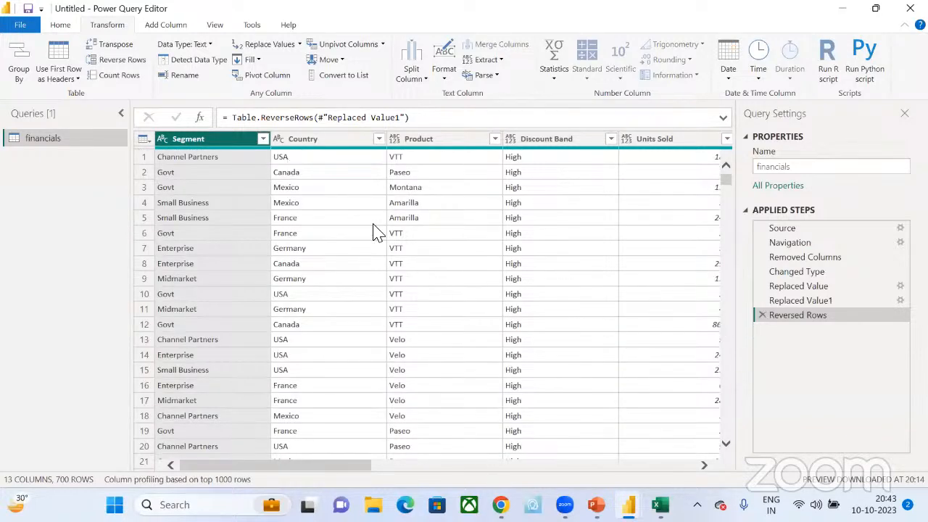
pyautogui.click(761, 315)
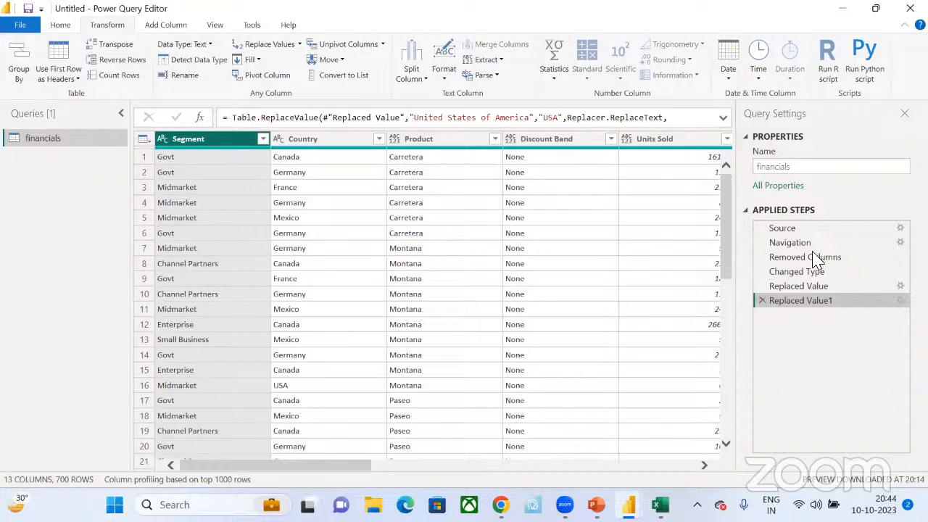
pyautogui.moveTo(726, 261); pyautogui.dragTo(730, 482)
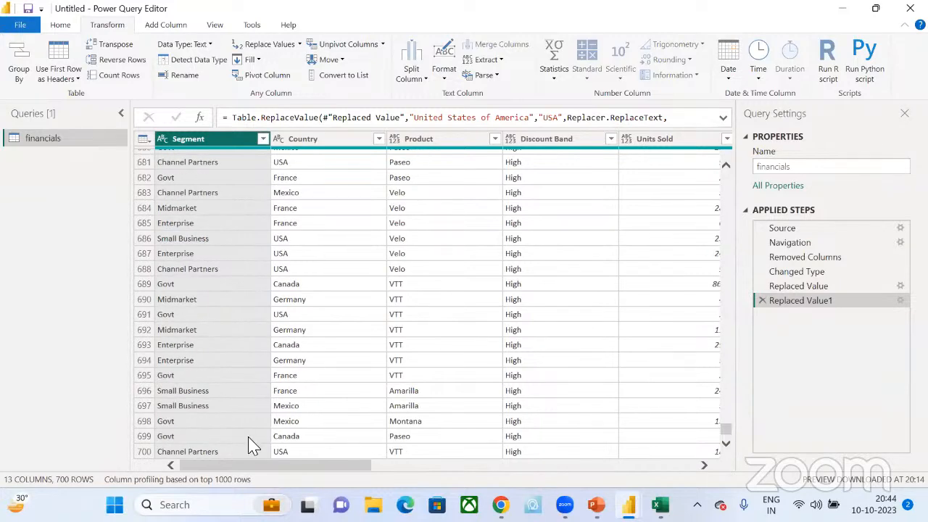
pyautogui.moveTo(727, 429); pyautogui.dragTo(706, 85)
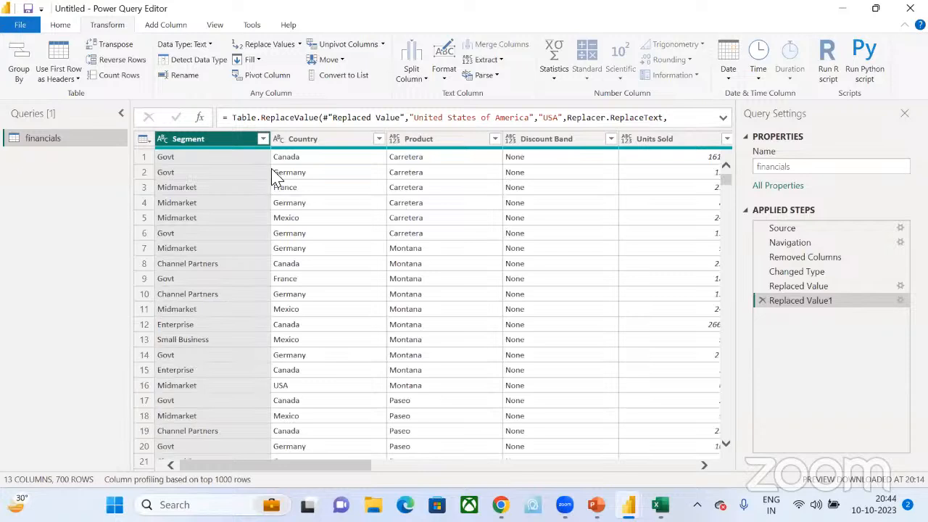
# Step: Count the rows of the financials table, and delete that Counted Rows step from the applied steps
pyautogui.click(119, 75)
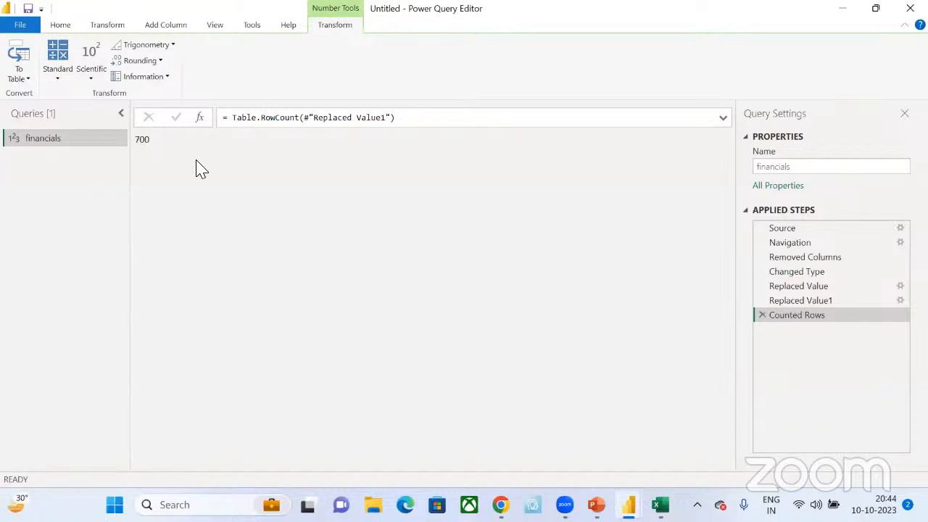
pyautogui.click(763, 315)
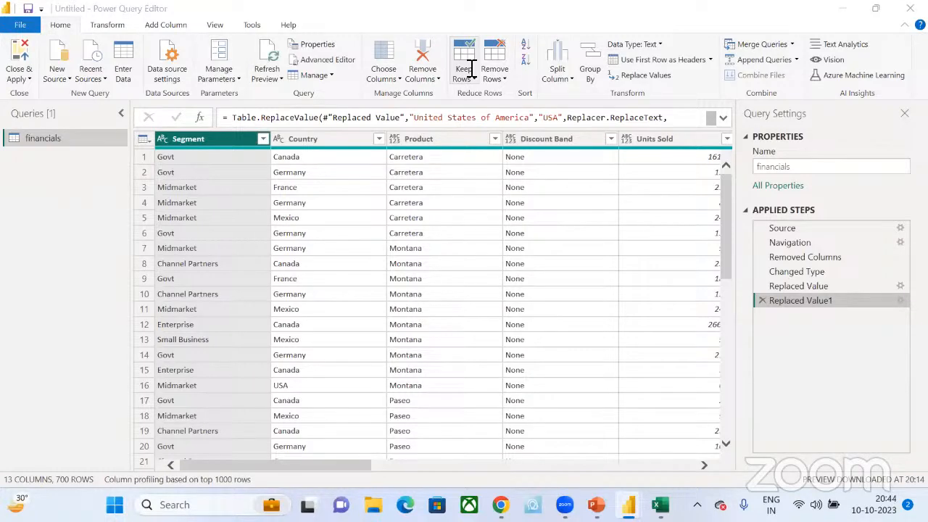
pyautogui.click(68, 250)
# Step: Transpose the financials table and reverse its rows twice, and delete all three of these steps from the applied steps
pyautogui.click(109, 26)
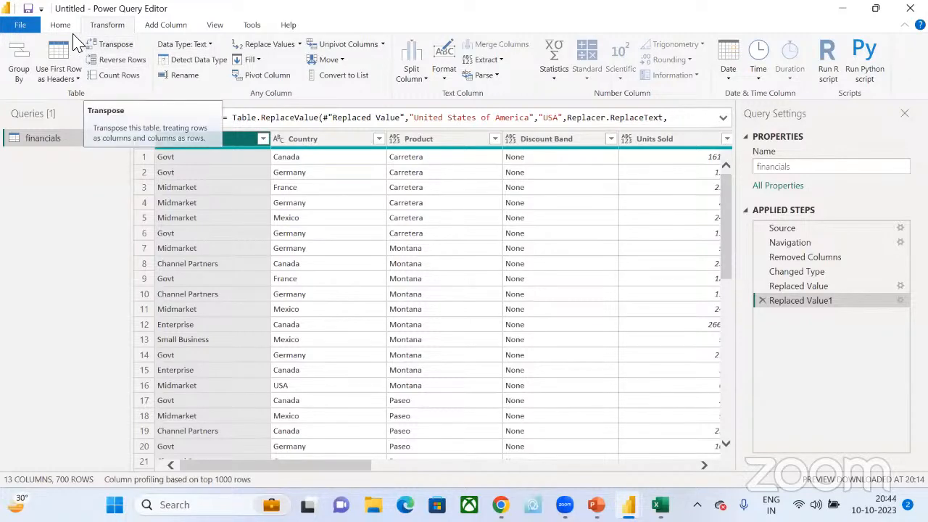
pyautogui.click(114, 45)
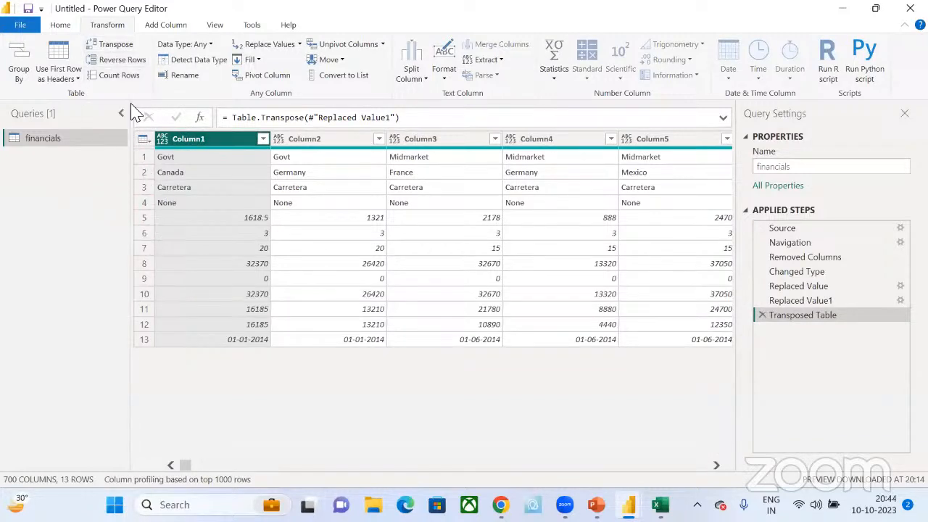
pyautogui.click(121, 59)
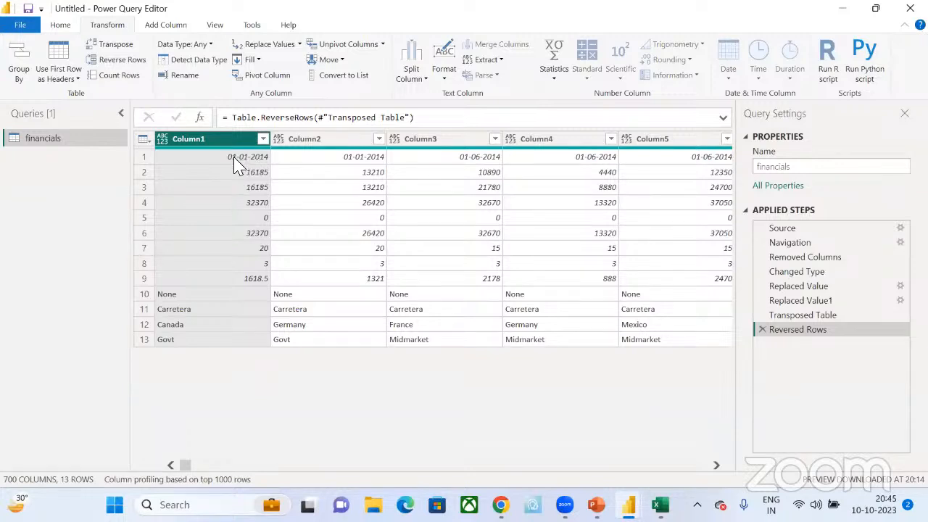
pyautogui.click(116, 59)
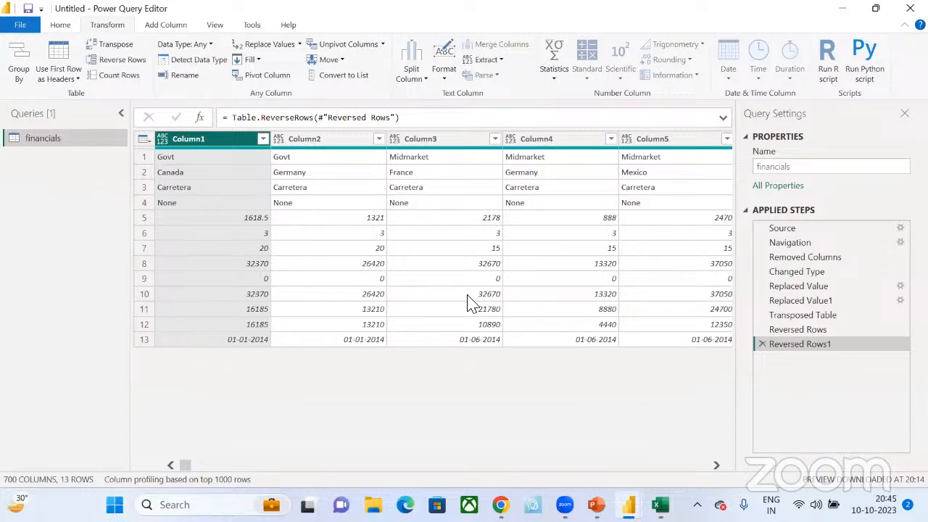
pyautogui.click(760, 345)
pyautogui.click(762, 329)
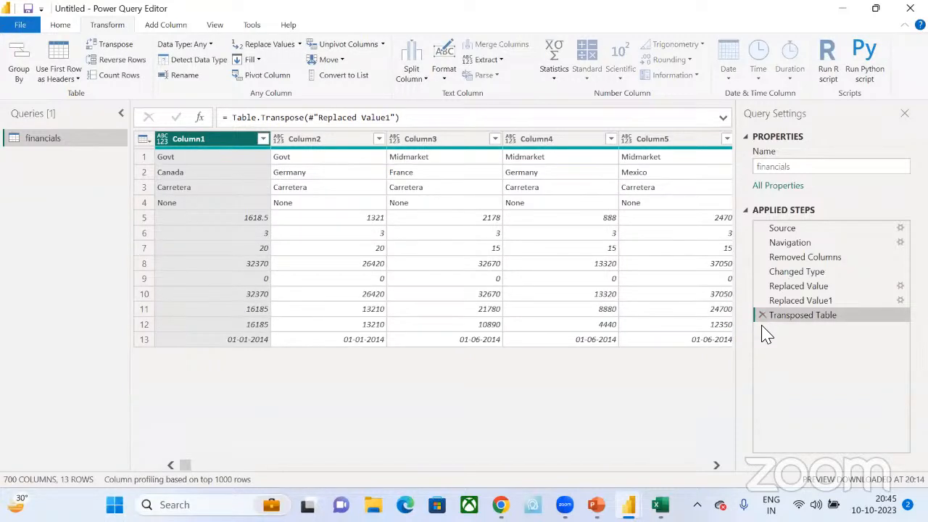
pyautogui.click(762, 315)
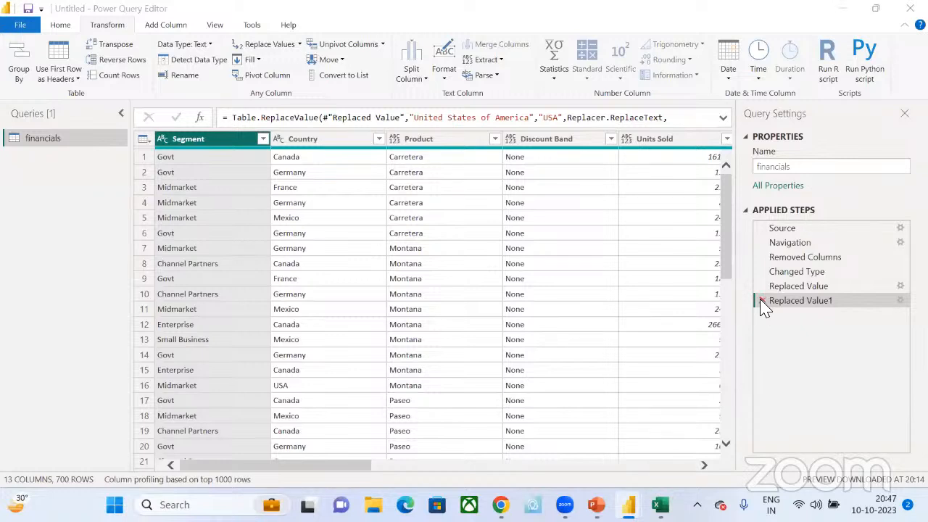
# Step: Copy the whole Segment column of the financials query
pyautogui.click(51, 246)
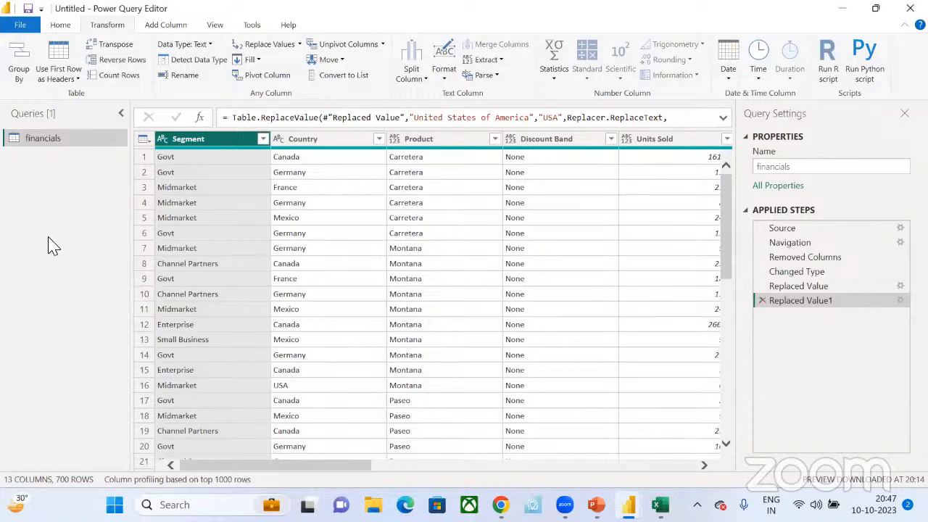
pyautogui.click(53, 138)
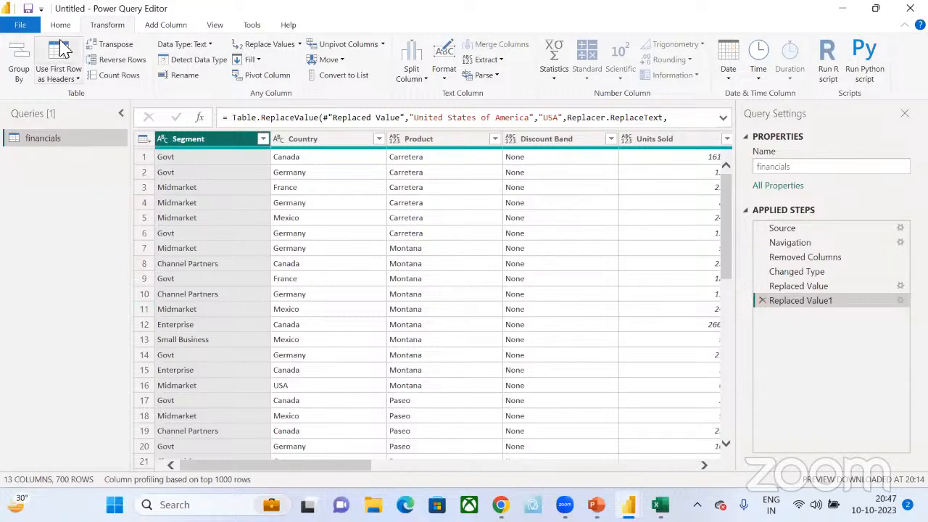
pyautogui.click(60, 25)
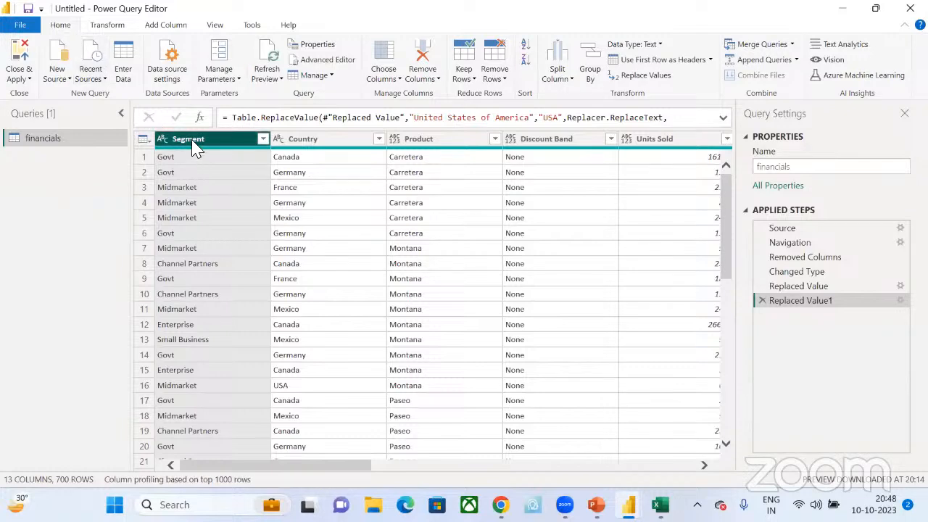
pyautogui.scroll(-2, 197, 387)
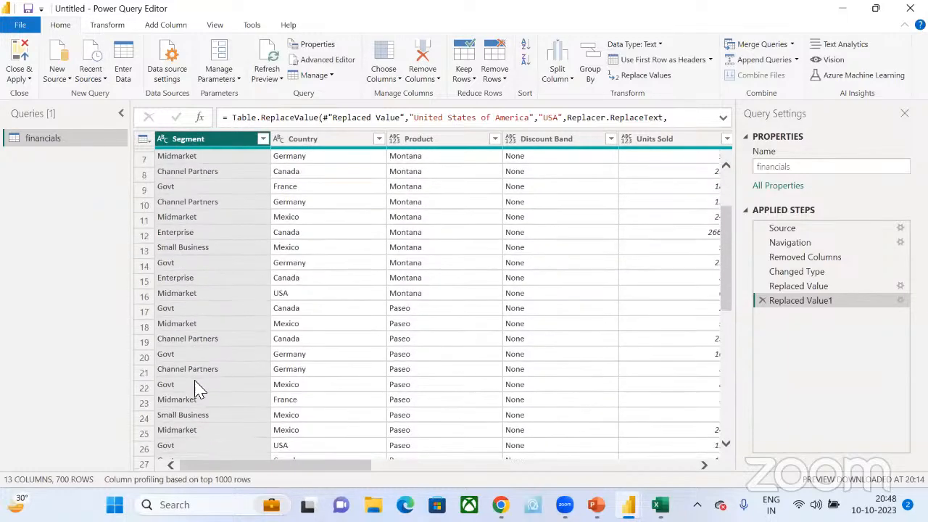
pyautogui.scroll(2, 197, 387)
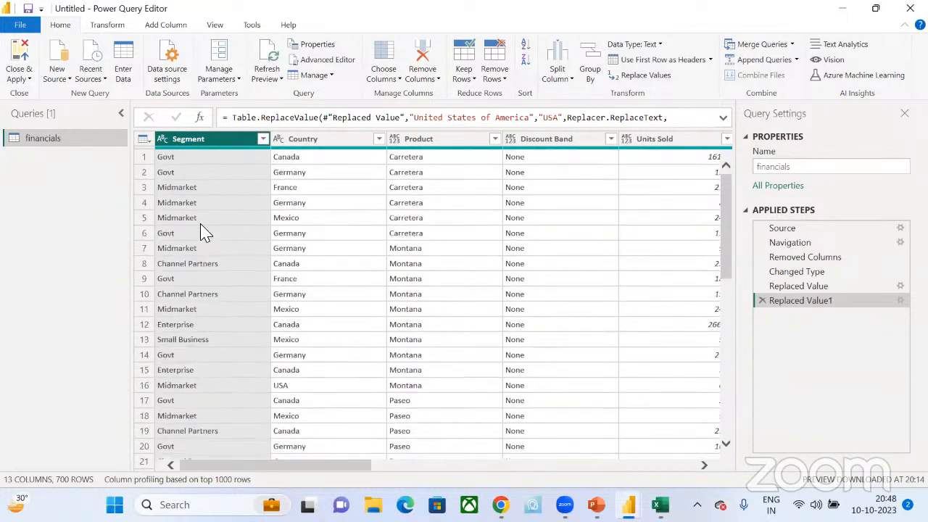
pyautogui.rightClick(210, 141)
pyautogui.click(229, 145)
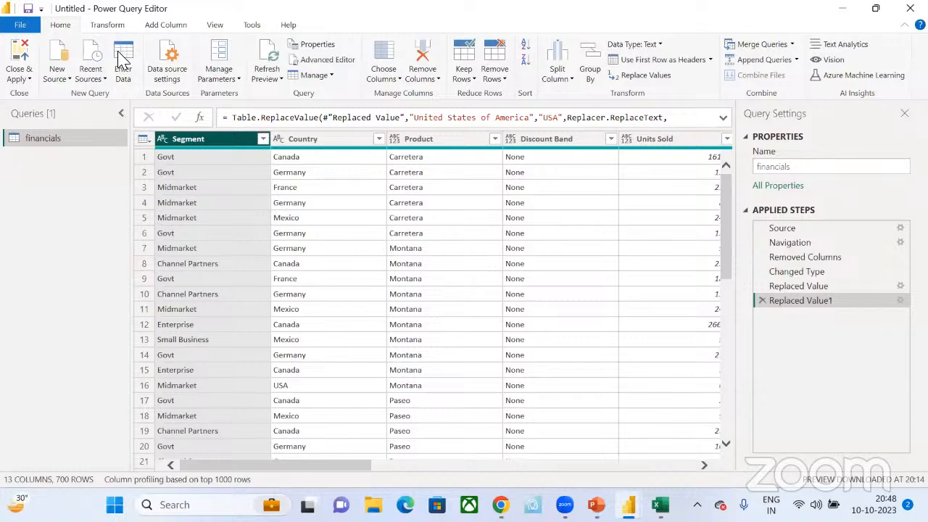
pyautogui.rightClick(186, 144)
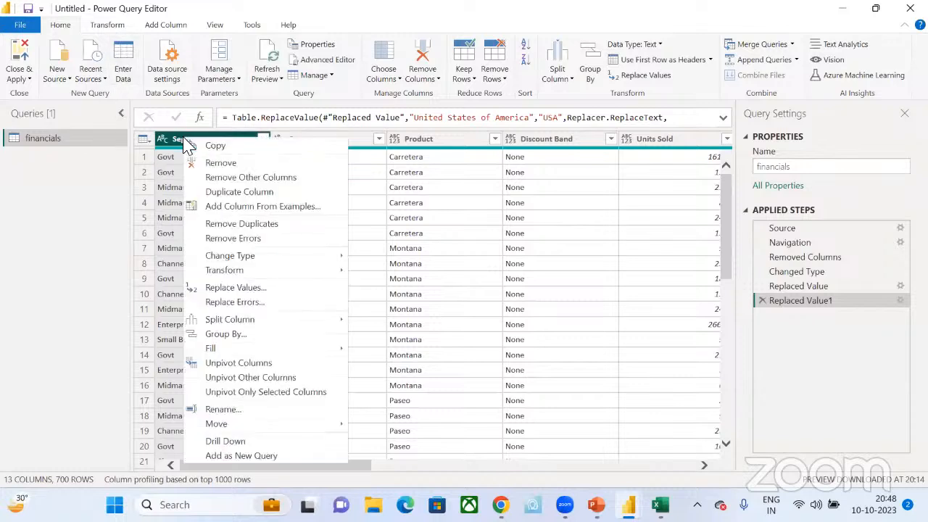
pyautogui.click(215, 147)
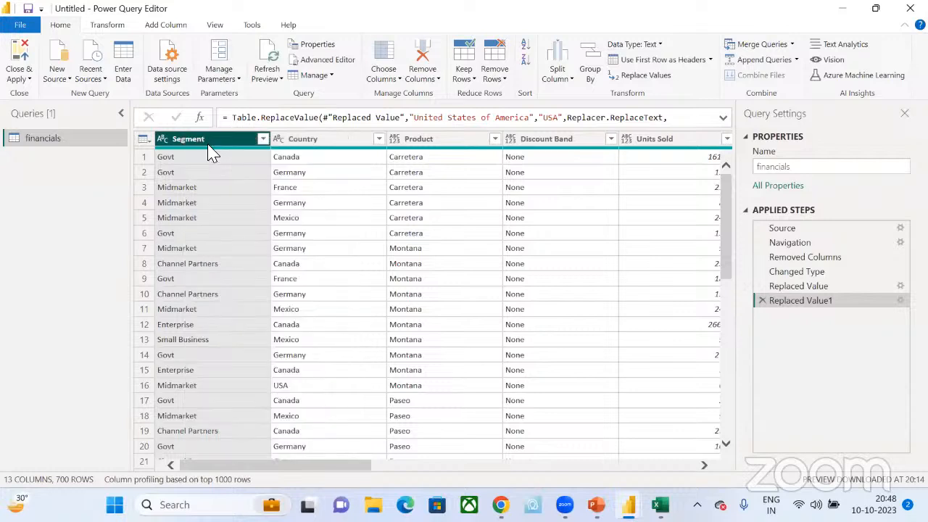
pyautogui.rightClick(163, 134)
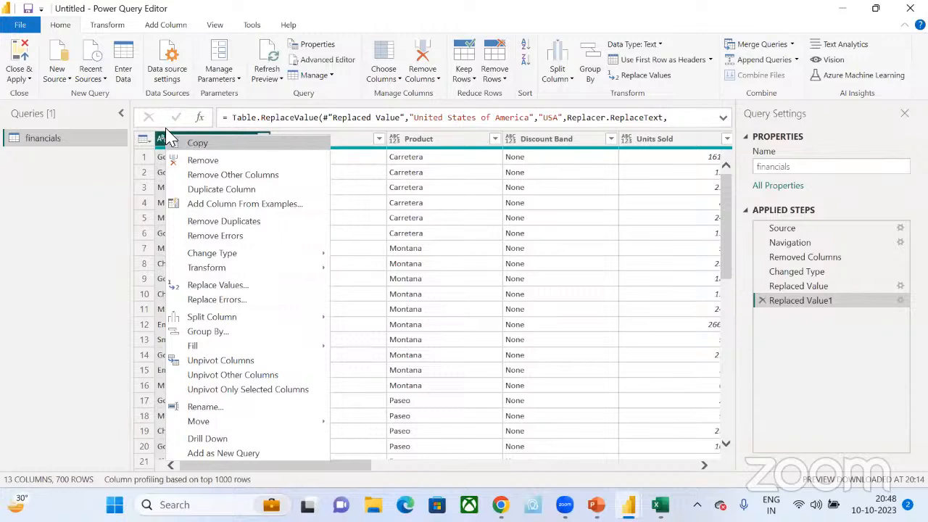
pyautogui.click(117, 70)
# Step: Start a new manually entered table and name it Segment Mapping
pyautogui.click(120, 53)
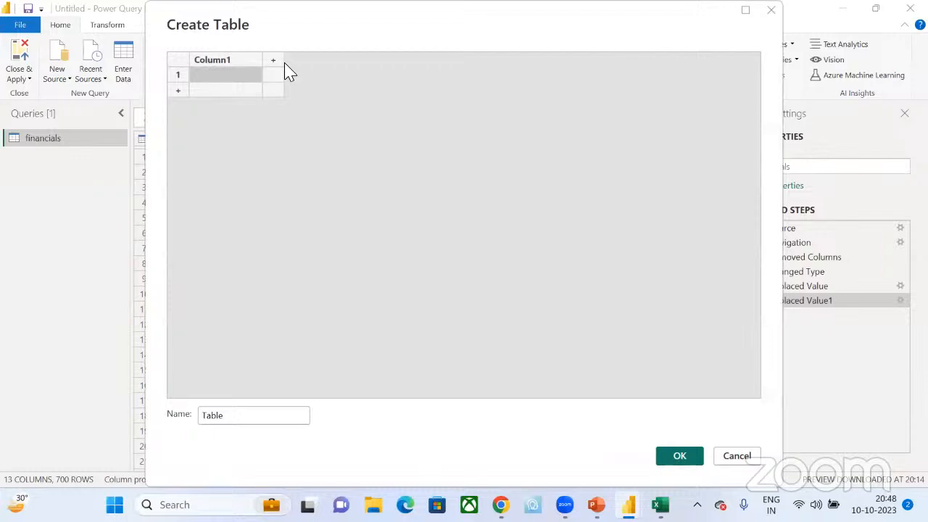
pyautogui.click(212, 423)
pyautogui.doubleClick(209, 424)
pyautogui.press('BackSpace')
pyautogui.write('SE')
pyautogui.press('BackSpace')
pyautogui.write('eg')
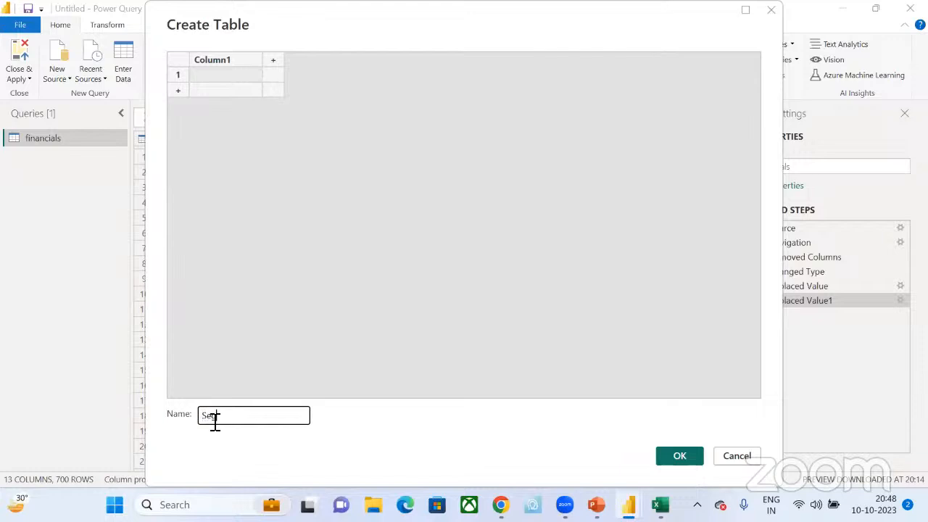
pyautogui.write('ment Mapping')
# Step: Paste the copied Segment data over the first column of the new table and create the table
pyautogui.click(223, 67)
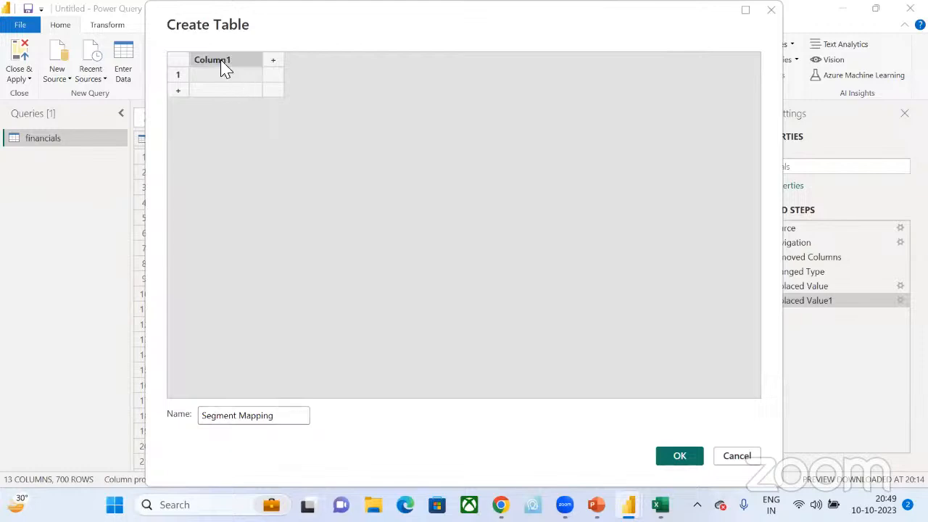
pyautogui.hotkey('ctrl', 'v')
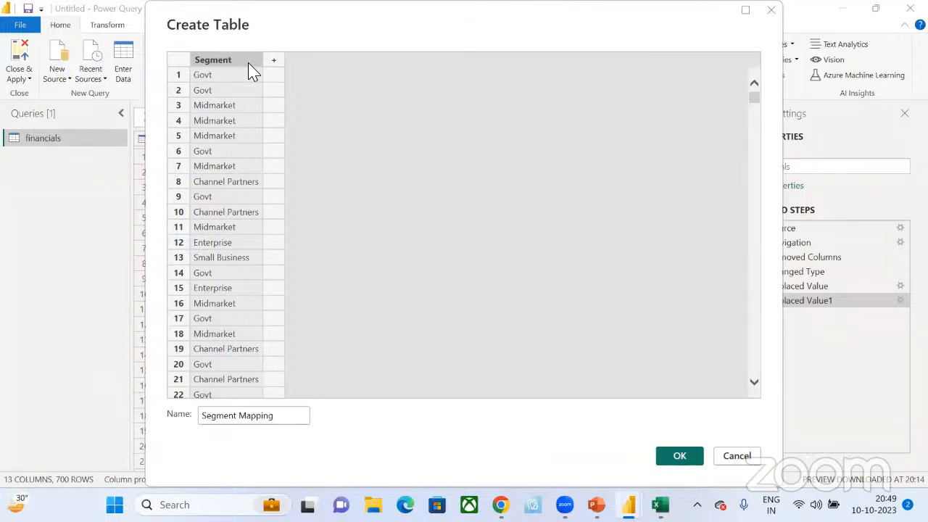
pyautogui.scroll(-20, 242, 162)
pyautogui.scroll(7, 246, 164)
pyautogui.rightClick(208, 66)
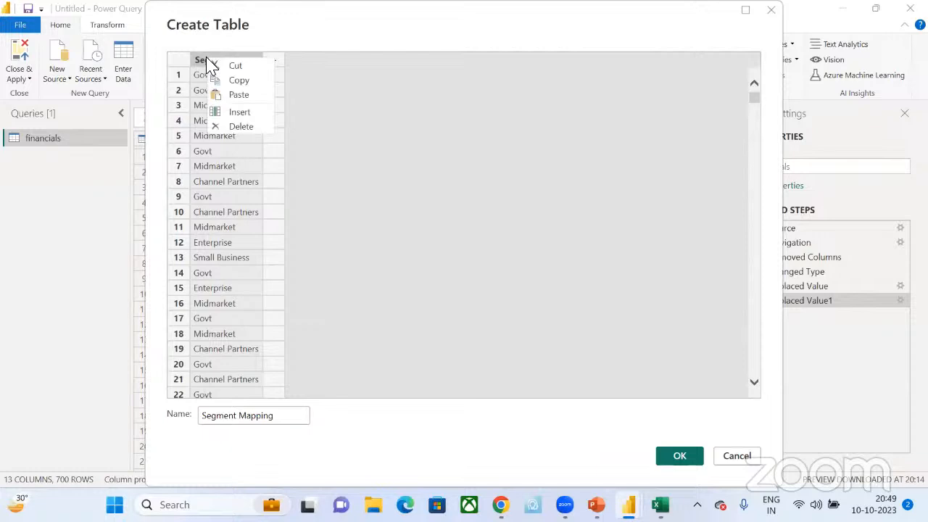
pyautogui.click(239, 94)
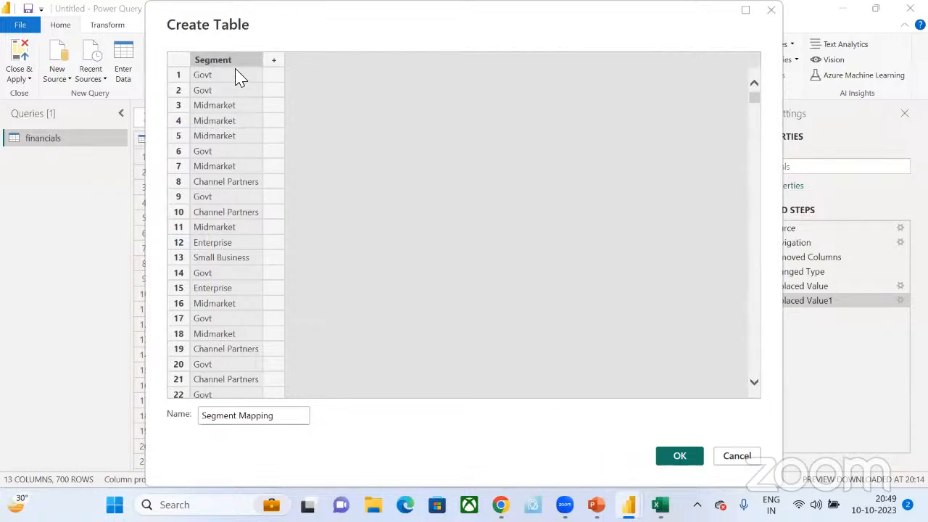
pyautogui.click(685, 457)
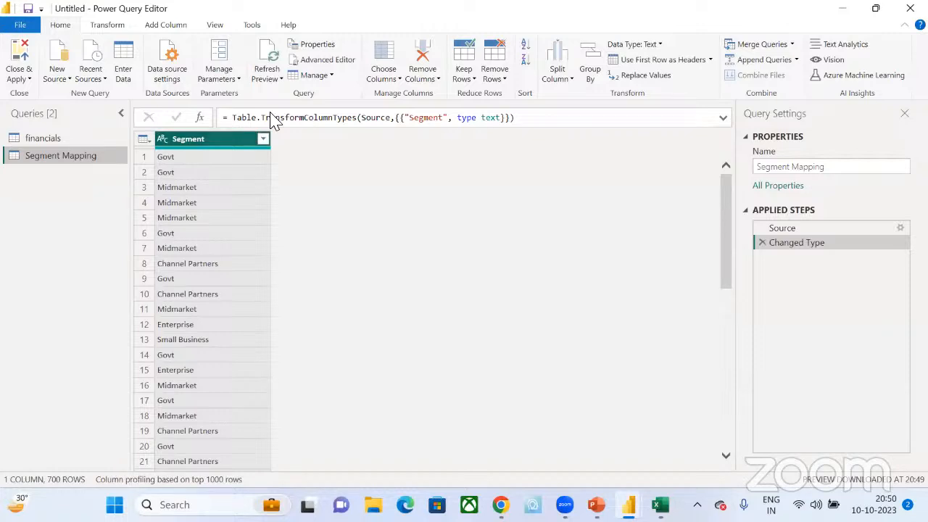
# Step: Remove the duplicate values from the Segment column of Segment Mapping, and delete that applied step
pyautogui.click(302, 62)
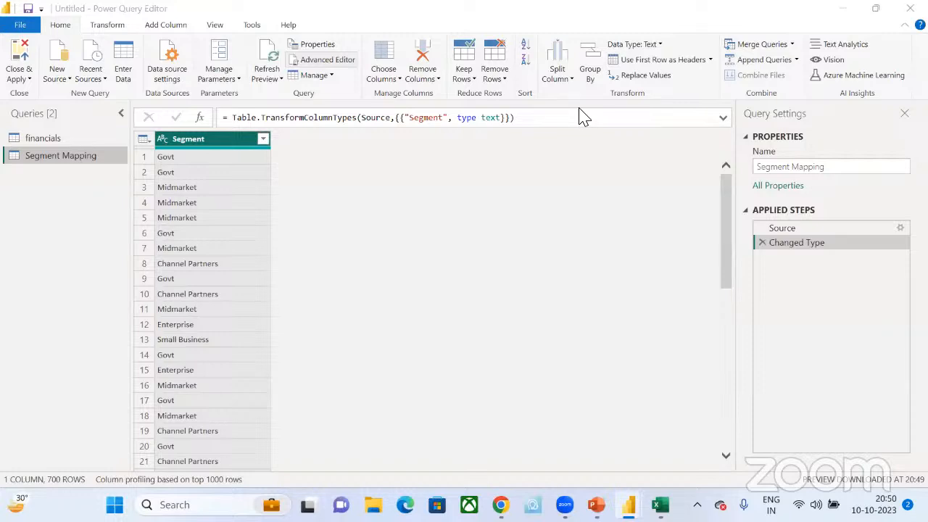
pyautogui.scroll(-20, 221, 316)
pyautogui.scroll(-20, 223, 319)
pyautogui.scroll(-20, 223, 320)
pyautogui.scroll(20, 223, 319)
pyautogui.scroll(6, 223, 320)
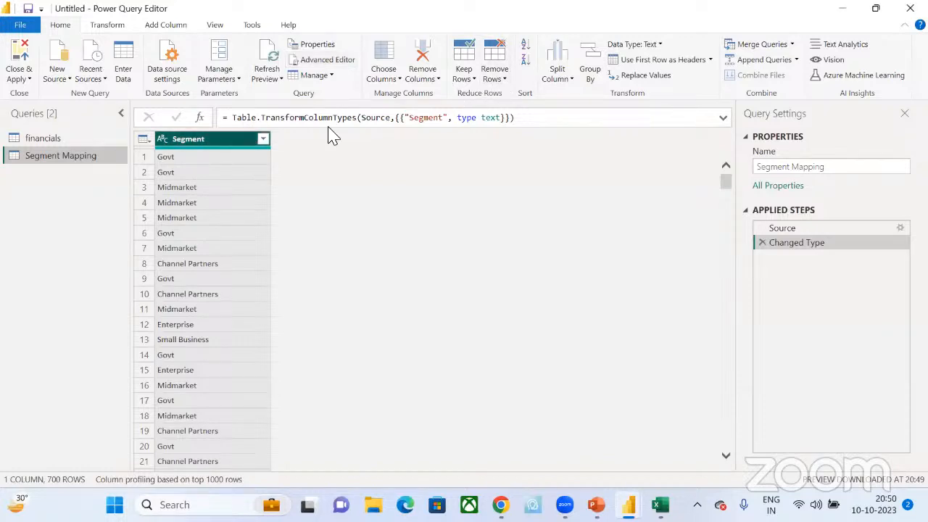
pyautogui.click(507, 82)
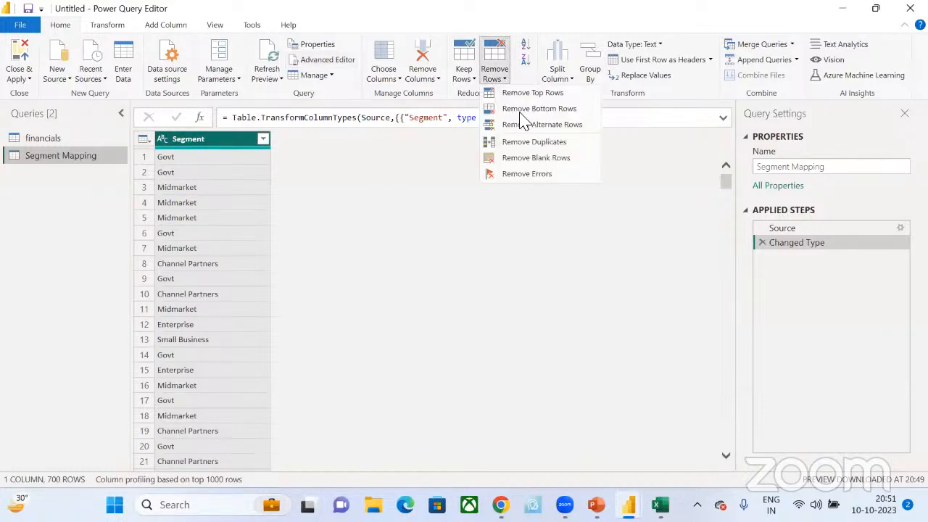
pyautogui.click(525, 142)
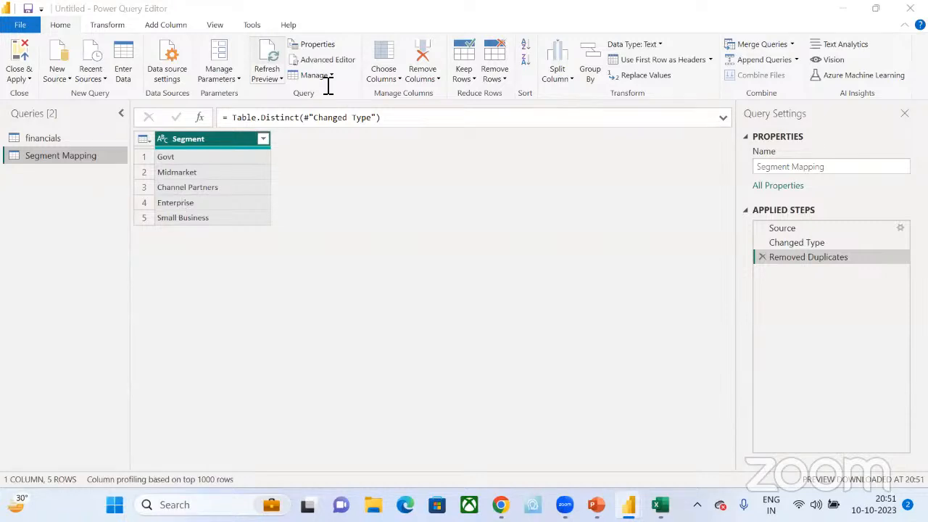
pyautogui.click(761, 256)
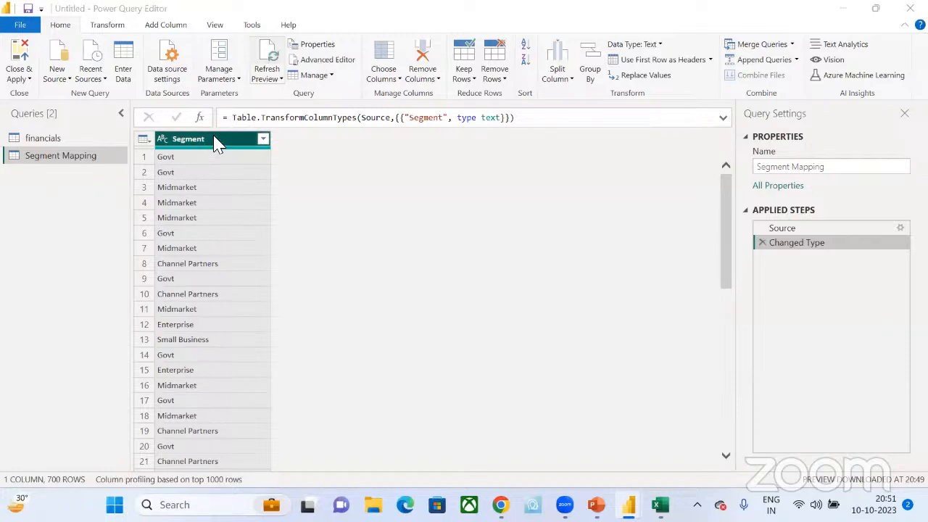
# Step: Reduce the Segment Mapping query to its distinct segments by removing duplicate rows
pyautogui.click(494, 86)
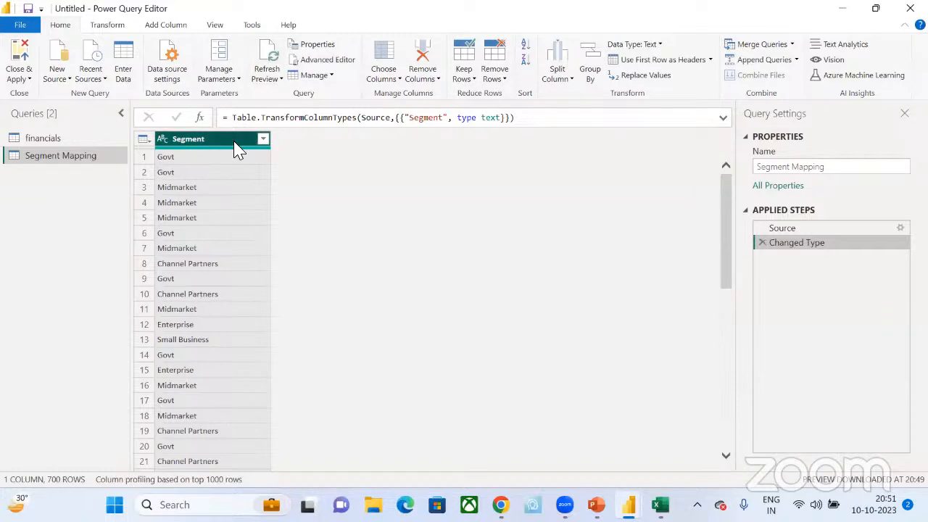
pyautogui.click(510, 77)
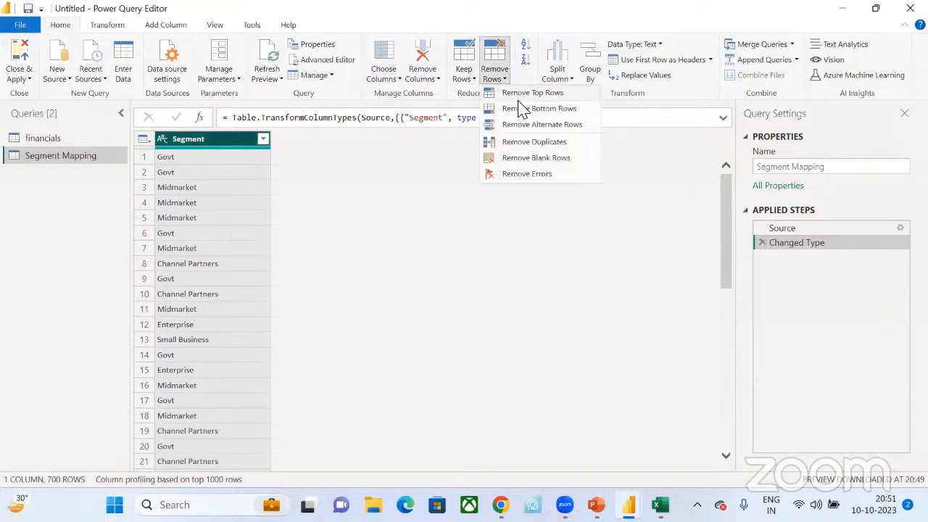
pyautogui.click(520, 146)
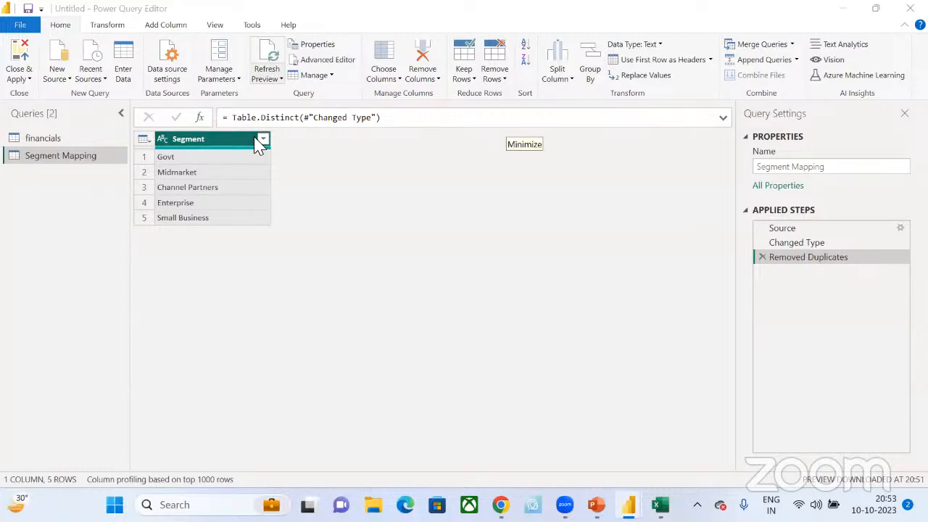
pyautogui.rightClick(204, 145)
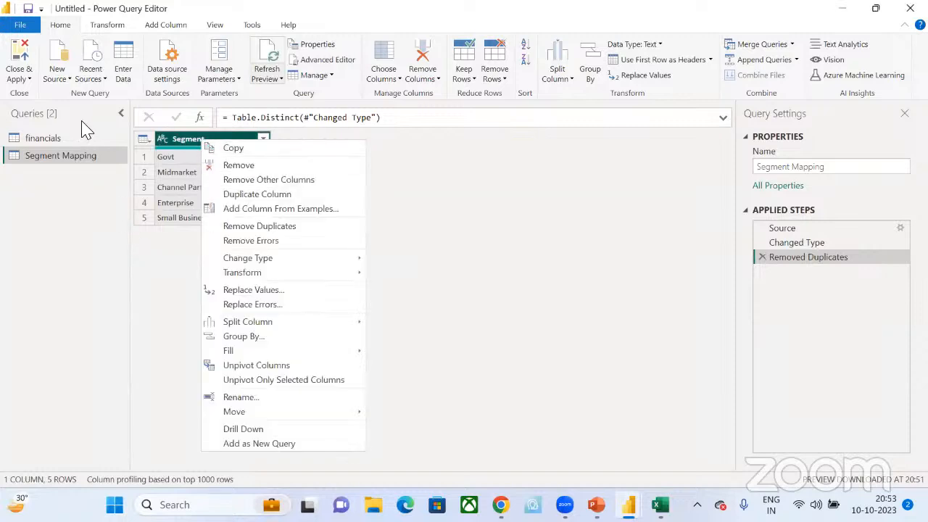
pyautogui.click(124, 73)
pyautogui.click(125, 72)
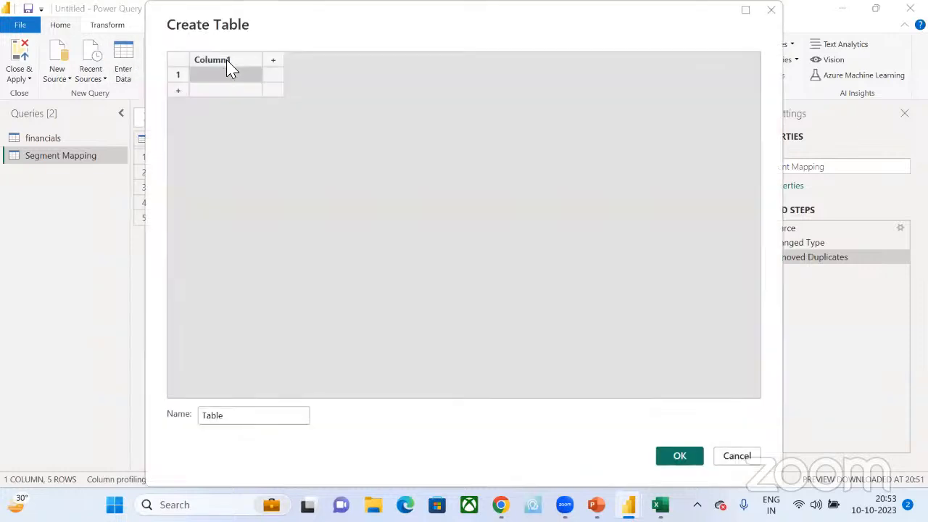
pyautogui.rightClick(229, 67)
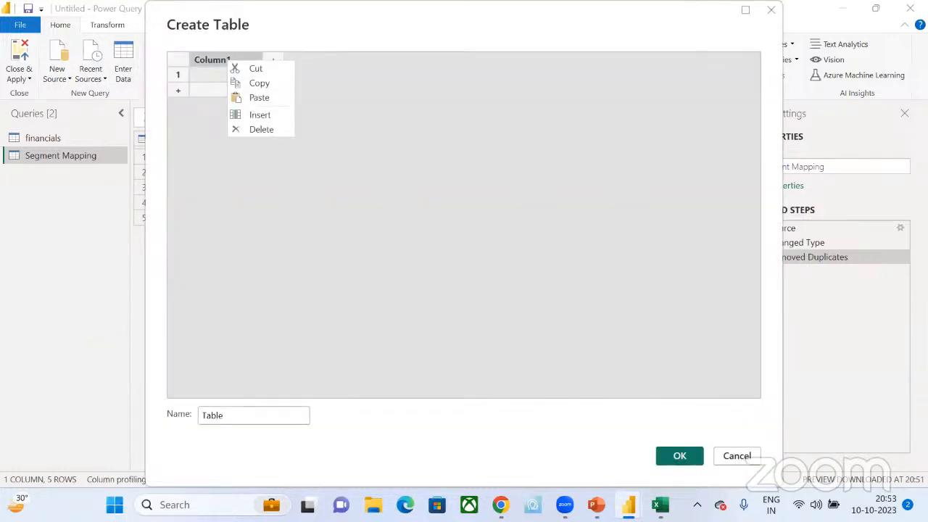
pyautogui.click(750, 462)
pyautogui.click(751, 463)
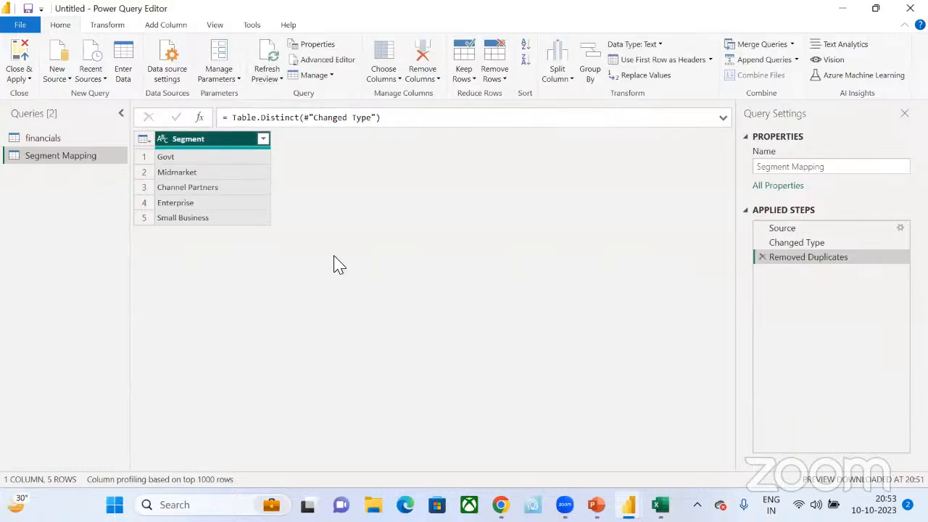
# Step: Apply the query changes without closing the editor, and switch to the Power BI Desktop window
pyautogui.click(384, 65)
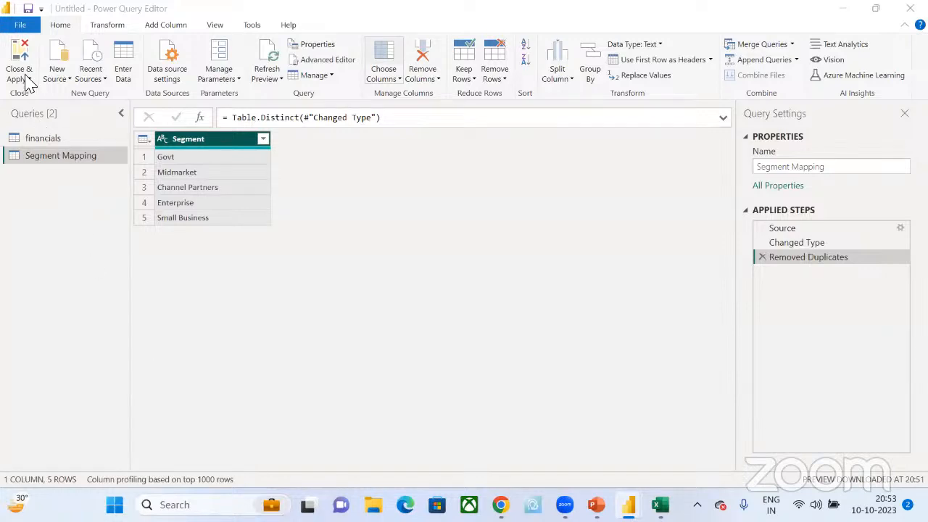
pyautogui.click(64, 27)
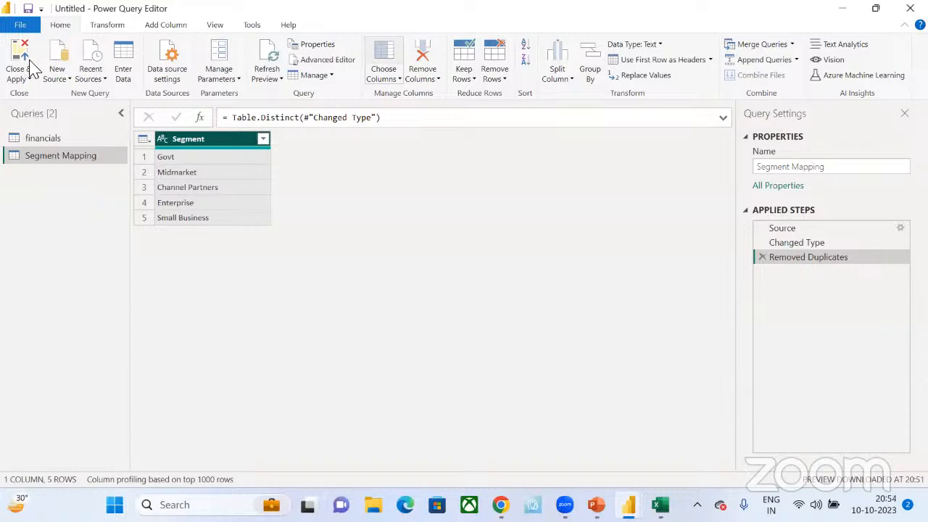
pyautogui.click(16, 80)
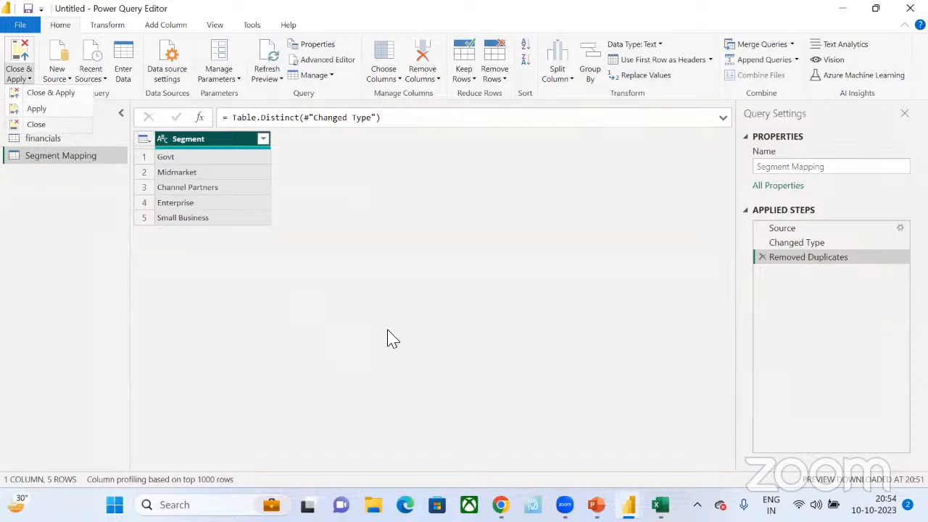
pyautogui.click(52, 106)
pyautogui.hotkey('alt', 'Tab')
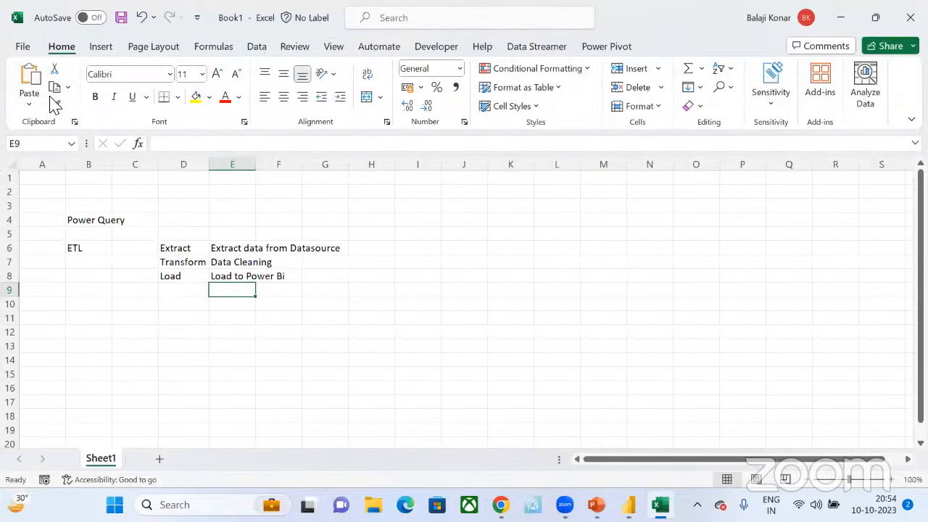
pyautogui.hotkey('alt', 'Tab')
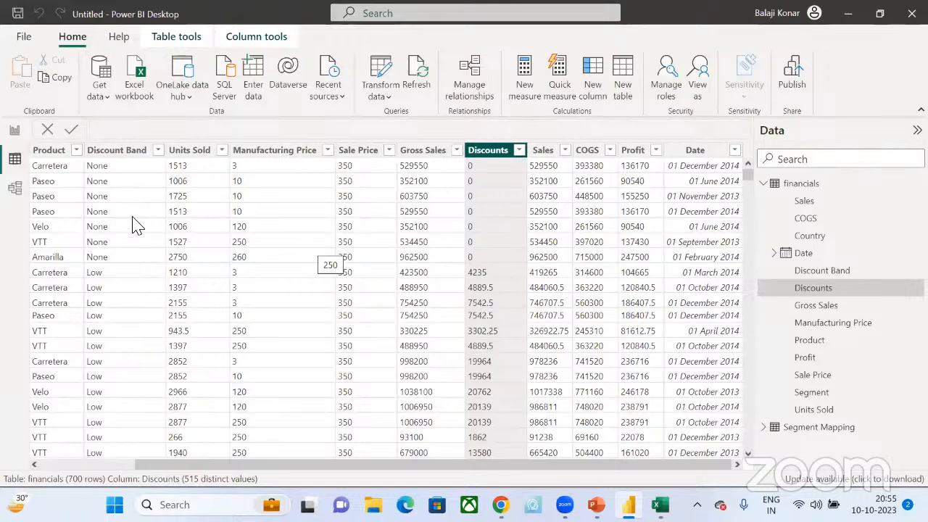
# Step: In the model view, move the Segment Mapping table farther from financials and delete the relationship between the two tables
pyautogui.click(20, 190)
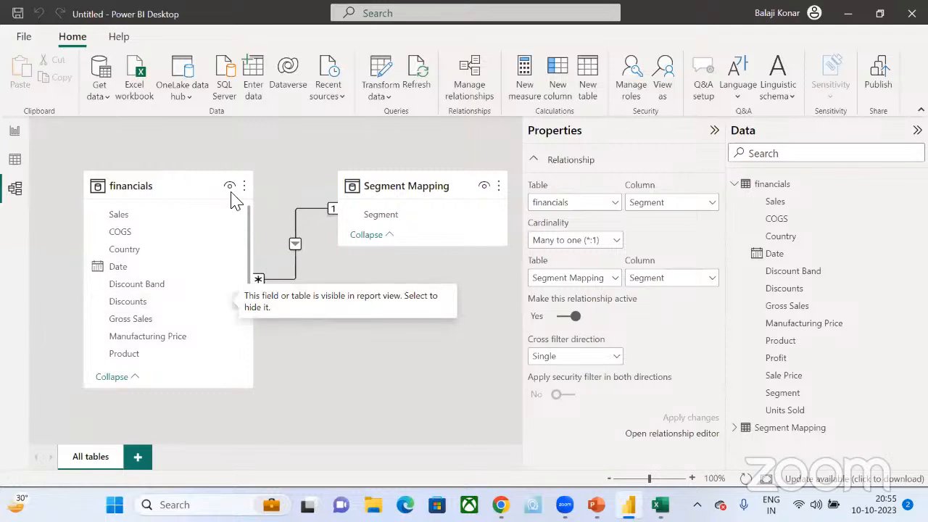
pyautogui.click(170, 182)
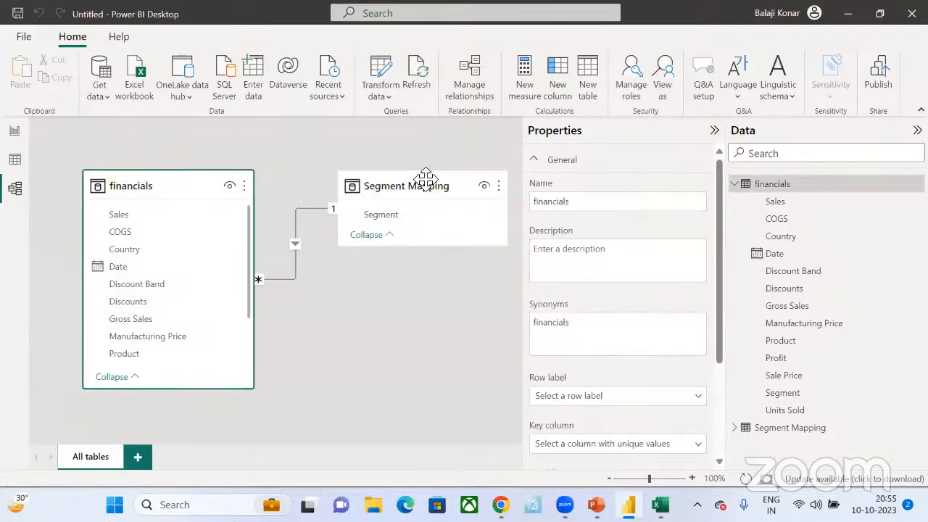
pyautogui.moveTo(421, 182); pyautogui.dragTo(475, 261)
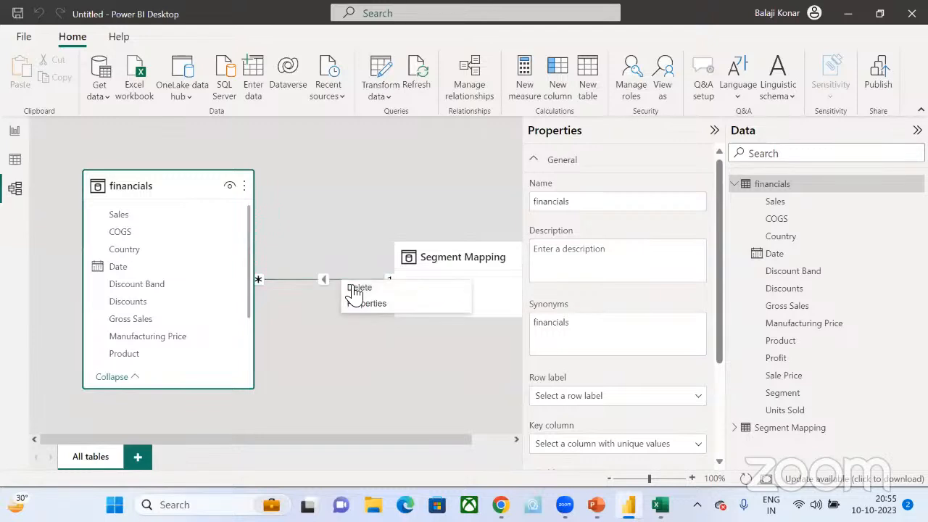
pyautogui.press('Delete')
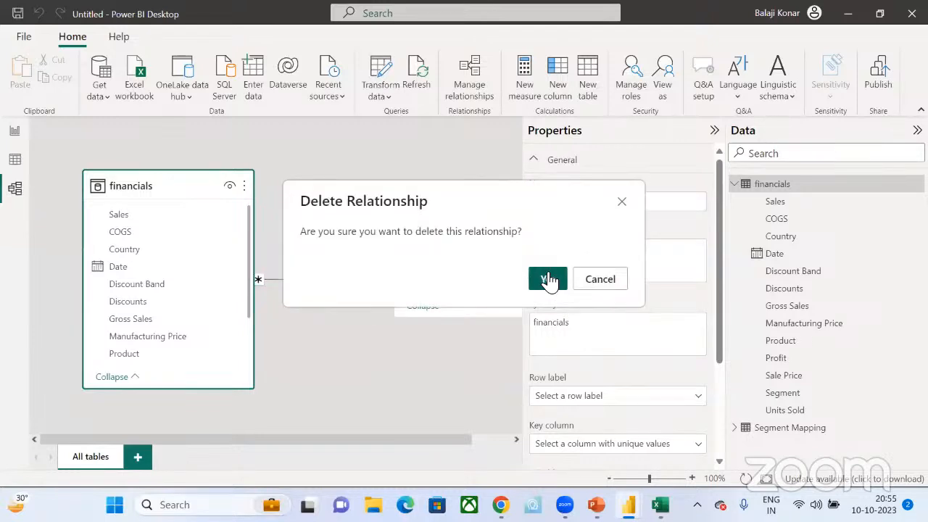
pyautogui.press('Escape')
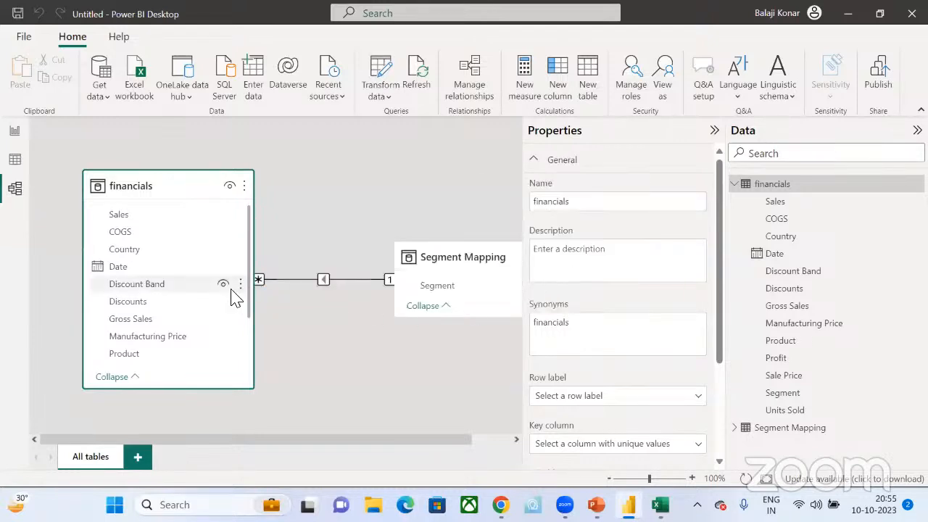
# Step: Create a relationship from the Segment column of financials to the Segment column of Segment Mapping
pyautogui.scroll(-1, 160, 297)
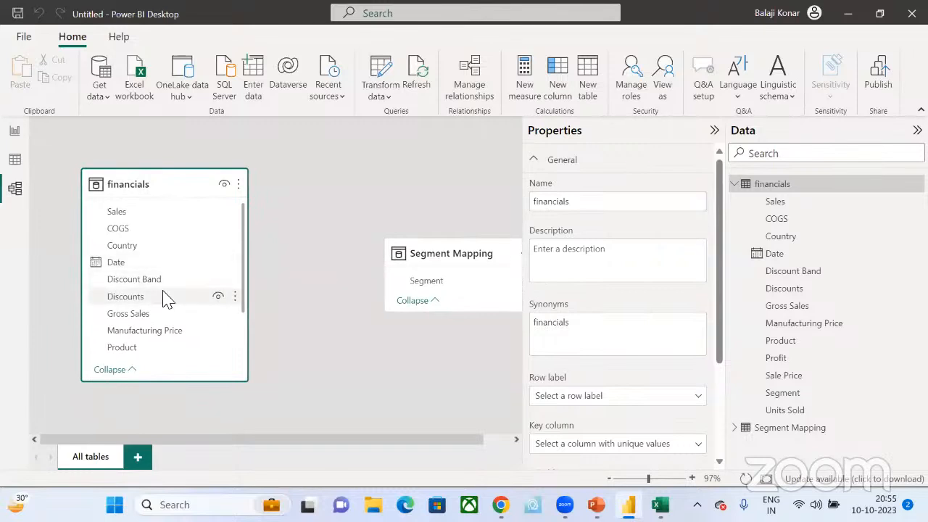
pyautogui.scroll(-2, 164, 290)
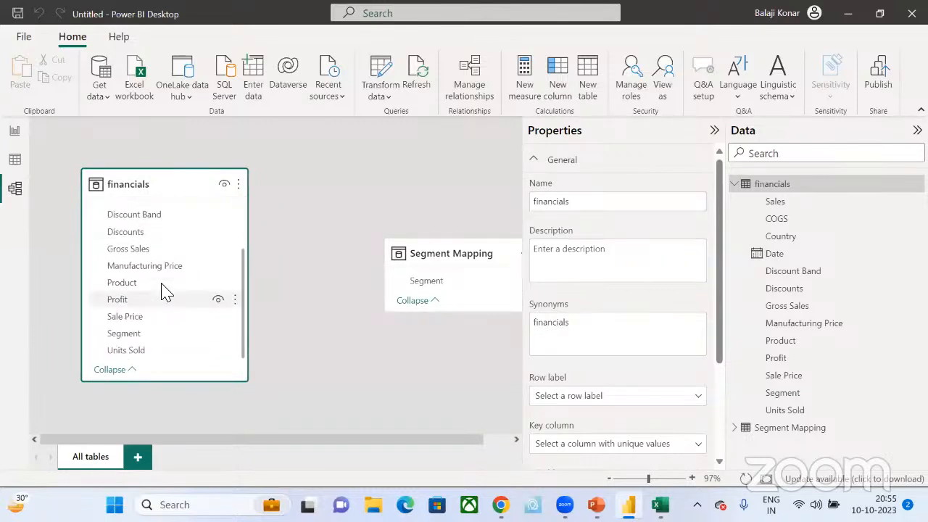
pyautogui.moveTo(137, 337); pyautogui.dragTo(432, 290)
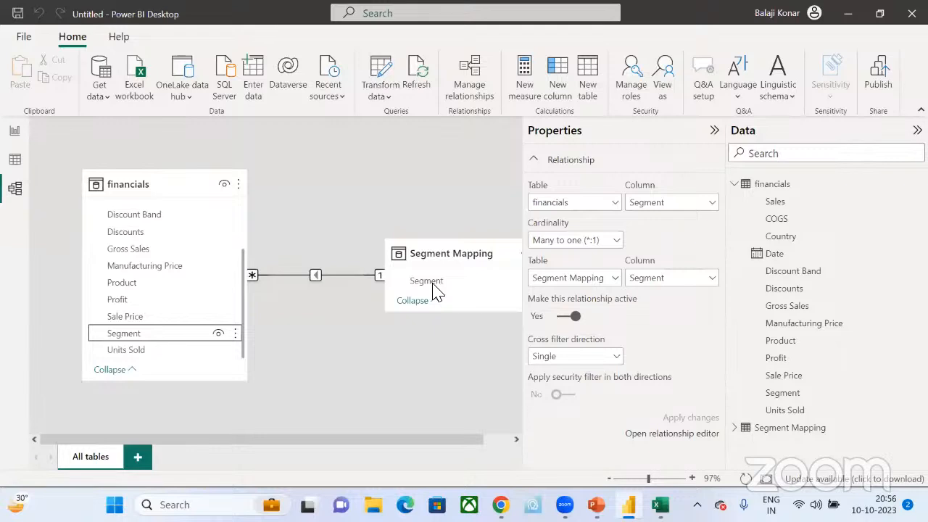
# Step: Review the Segment data of the financials table and its relationship to Segment Mapping, and return to the report view
pyautogui.click(15, 130)
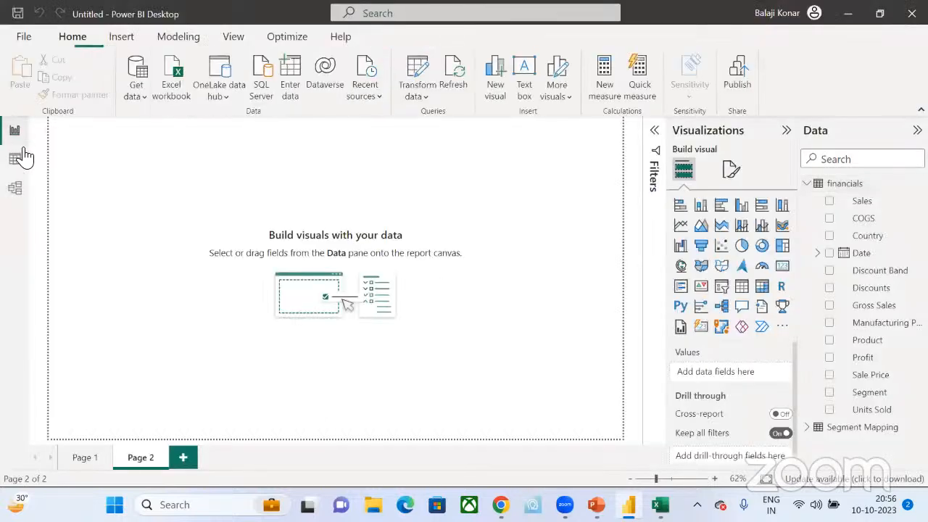
pyautogui.click(16, 159)
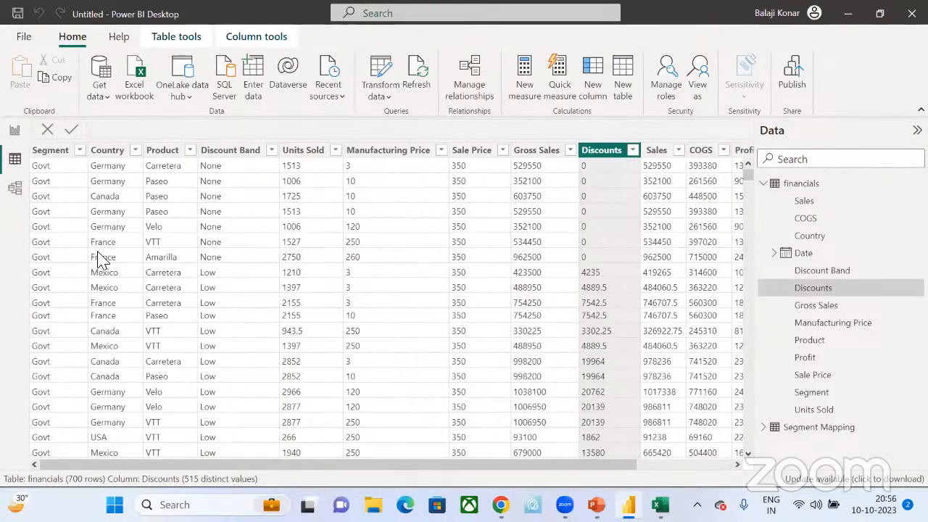
pyautogui.scroll(-2, 109, 384)
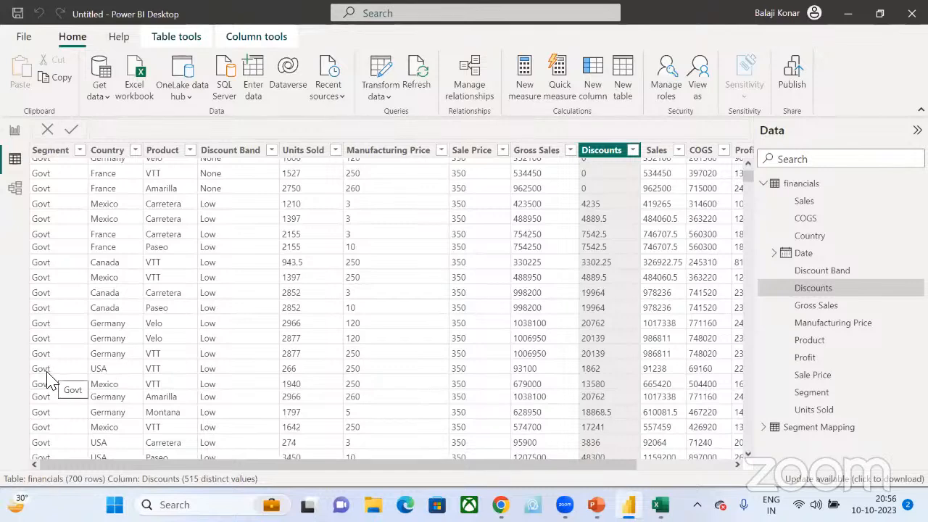
pyautogui.click(14, 189)
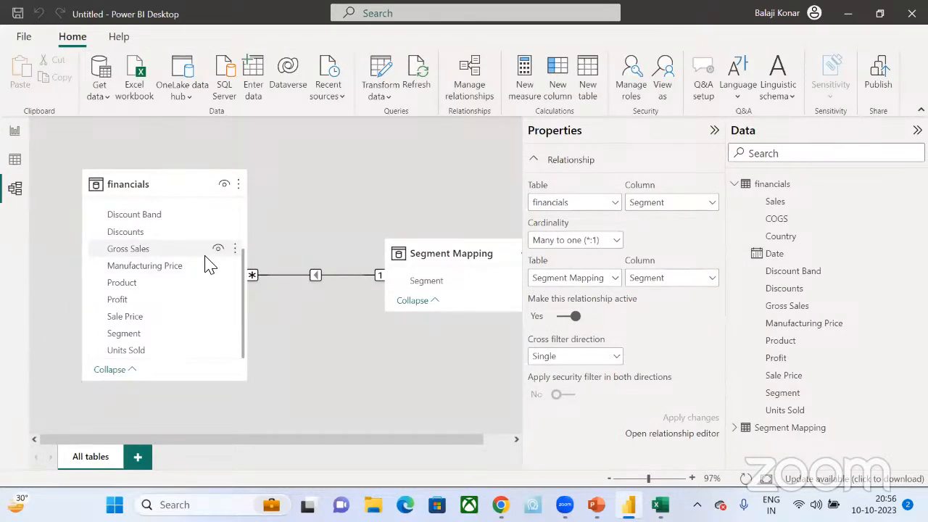
pyautogui.rightClick(299, 276)
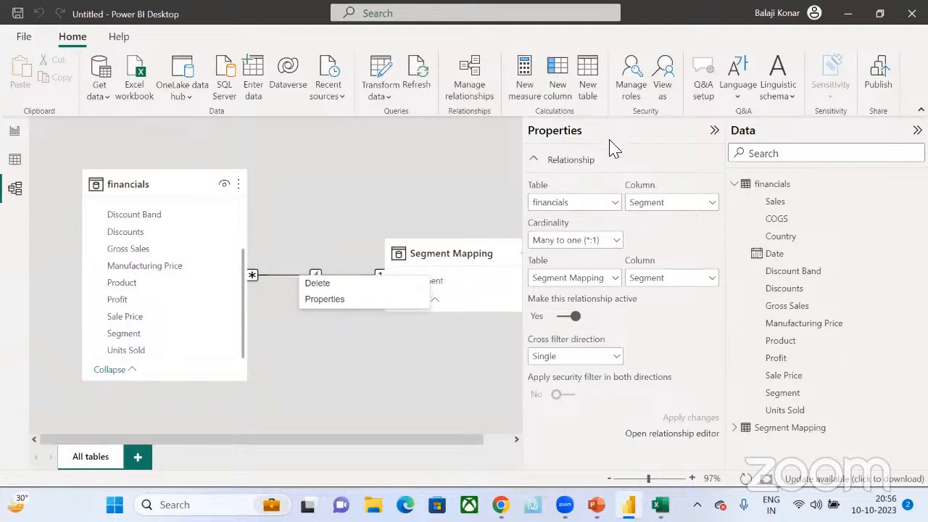
pyautogui.click(15, 187)
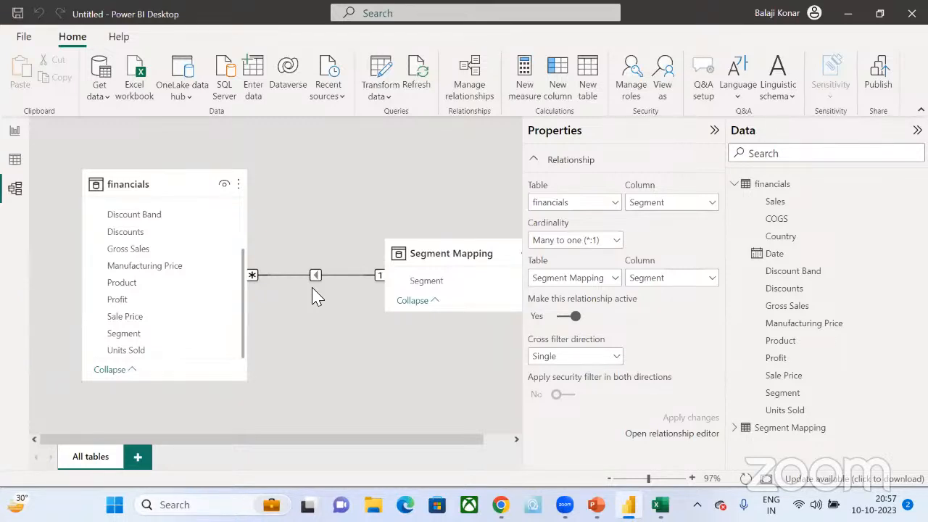
pyautogui.click(14, 136)
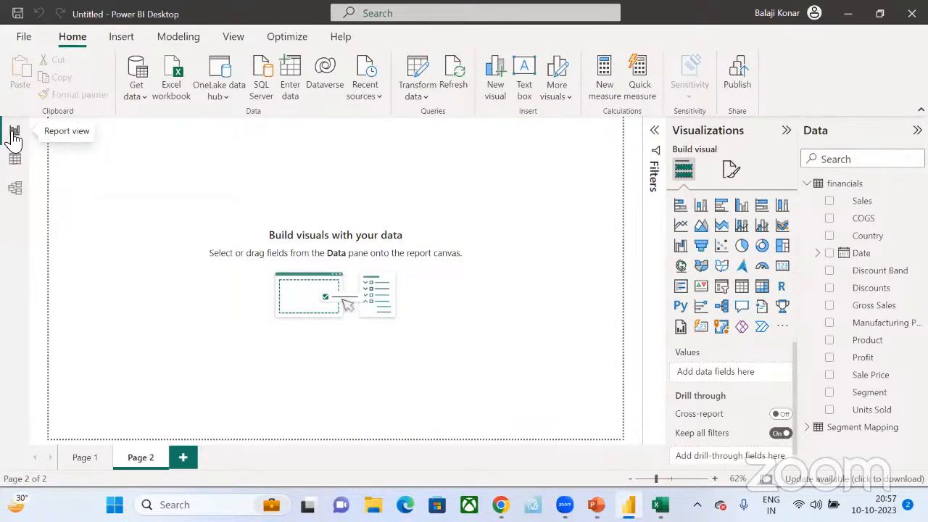